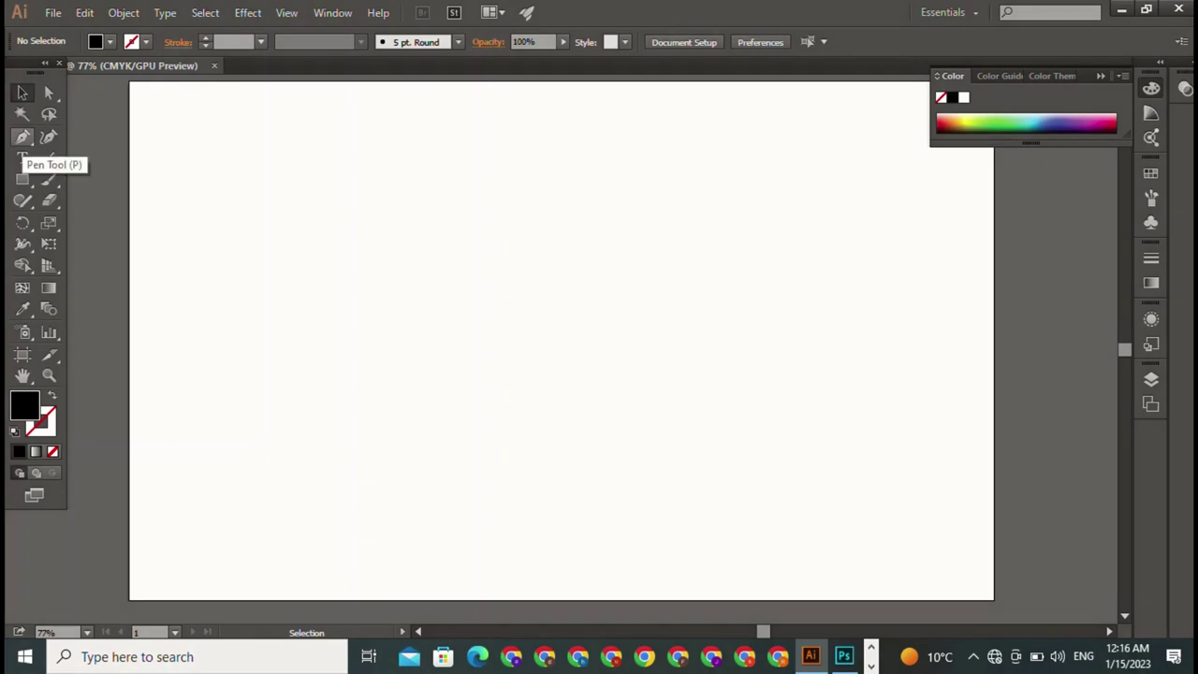
Try drawing a bar anchor by anchor with the Pen tool, then undo it
left_click(23, 137)
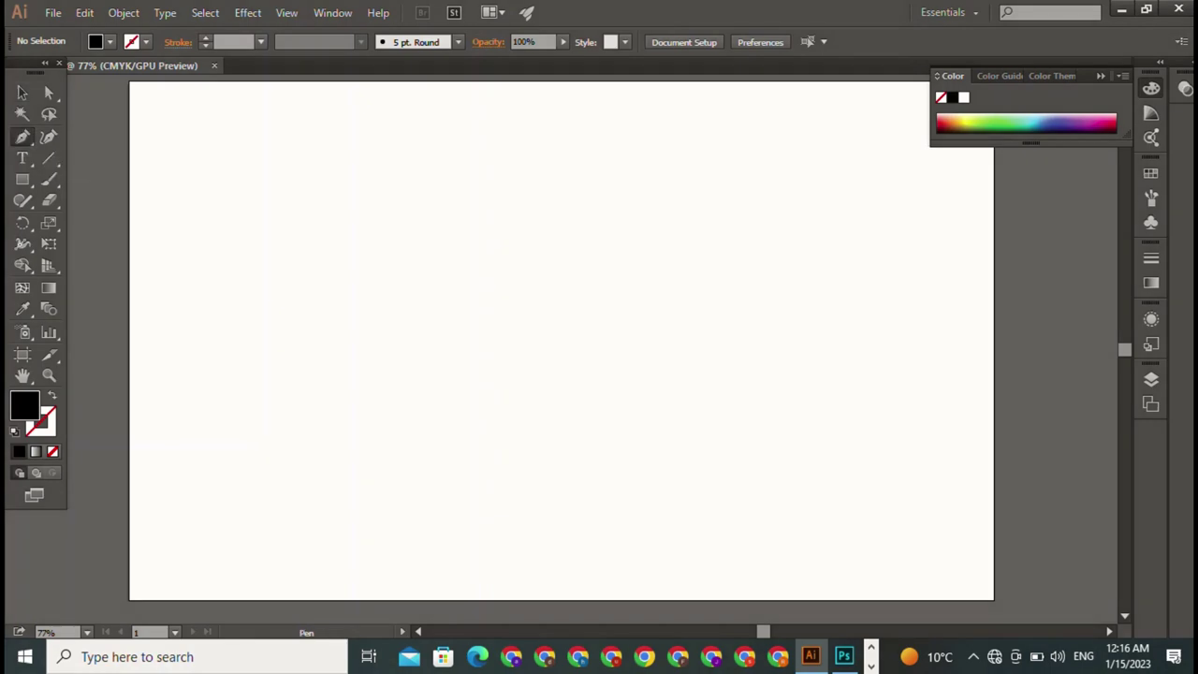
left_click(274, 148)
left_click(274, 233, "shift")
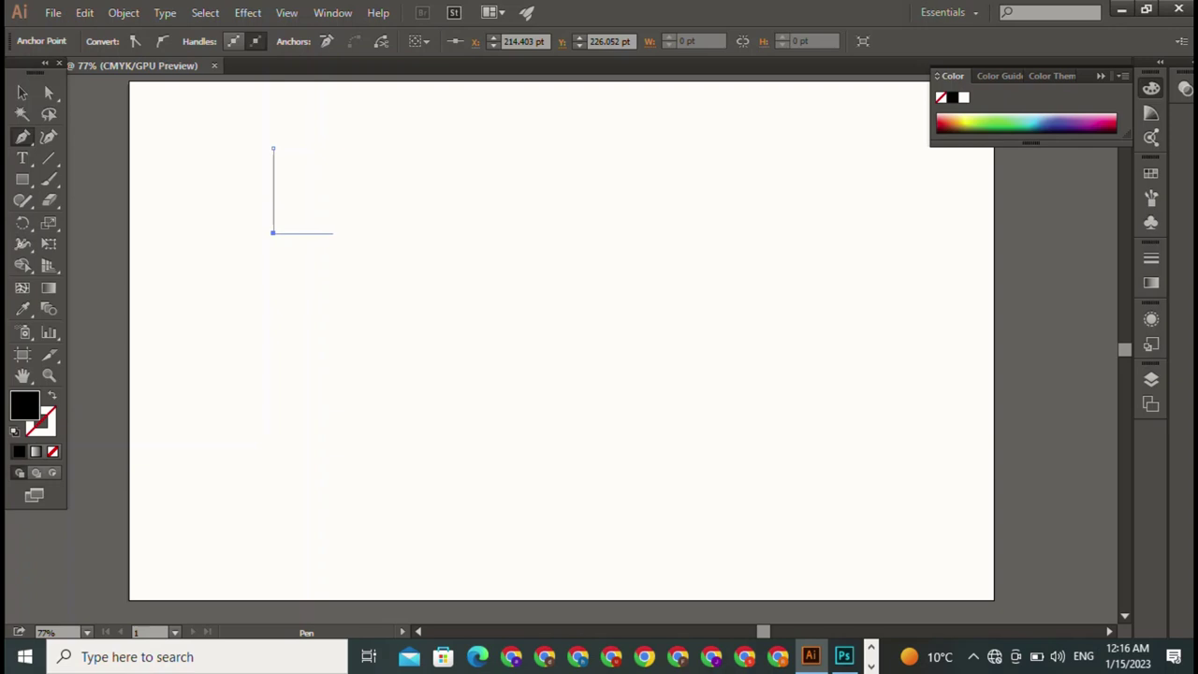
left_click(297, 233)
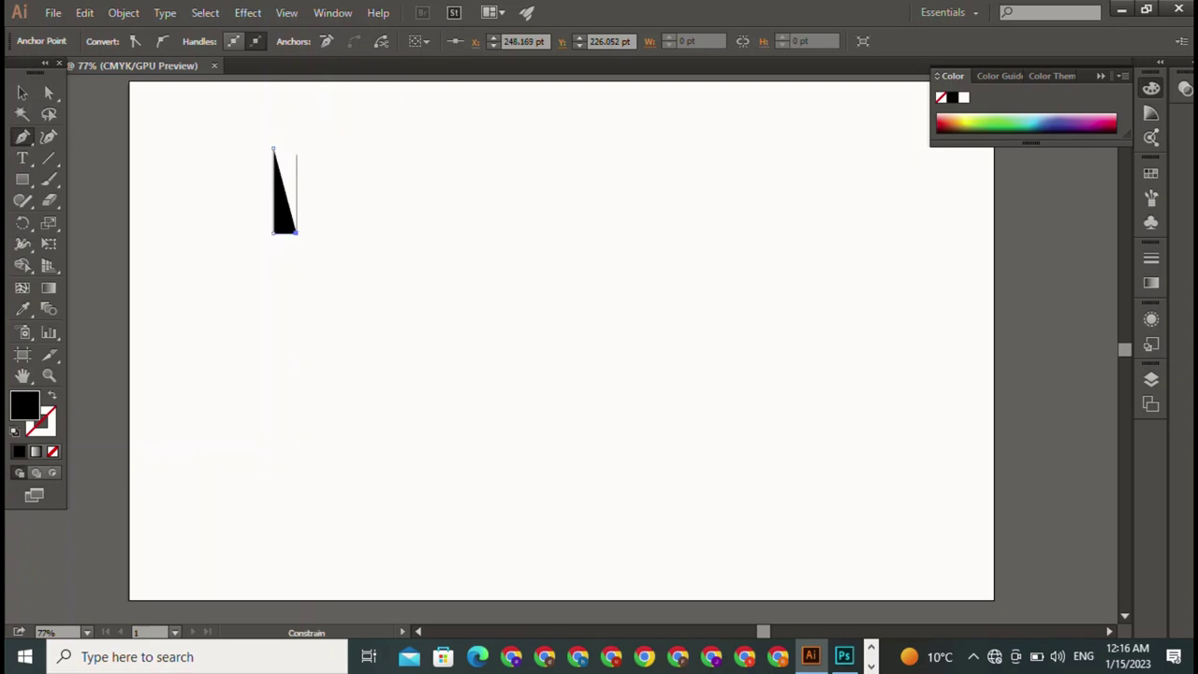
left_click(297, 149)
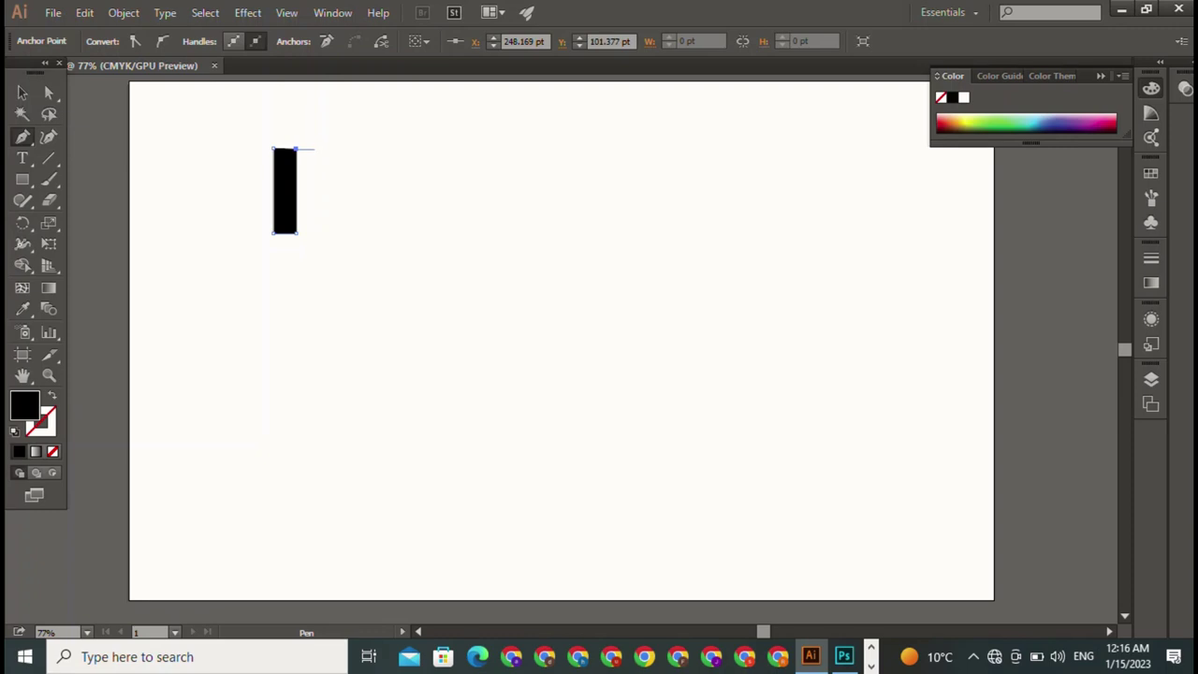
key("ctrl+z")
key("ctrl+z")
key("ctrl+z")
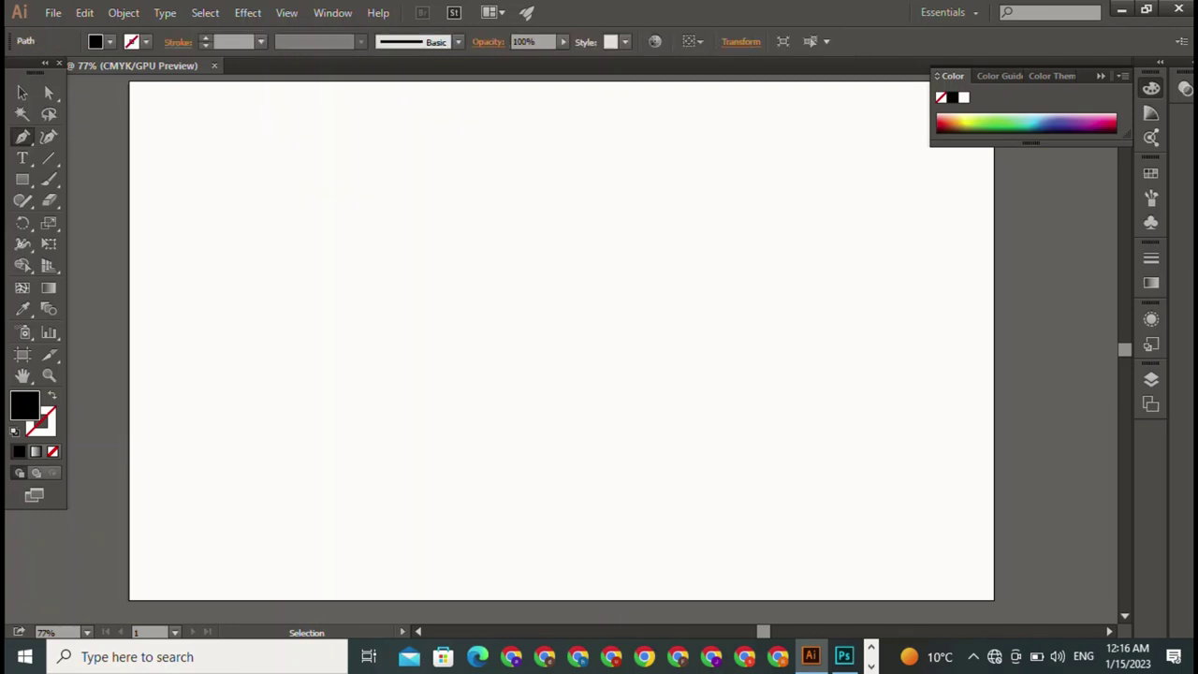
key("ctrl+z")
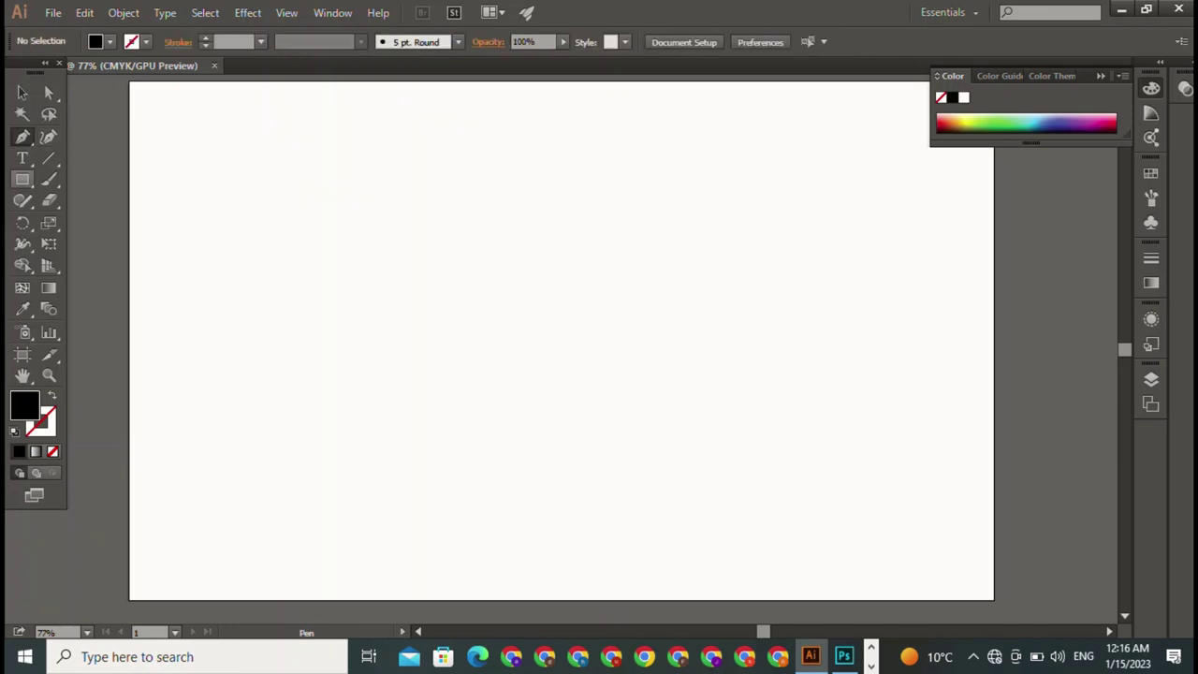
Draw a tall thin black rectangle and move it toward the page centre
key("m")
left_click_drag(277, 120, 292, 211)
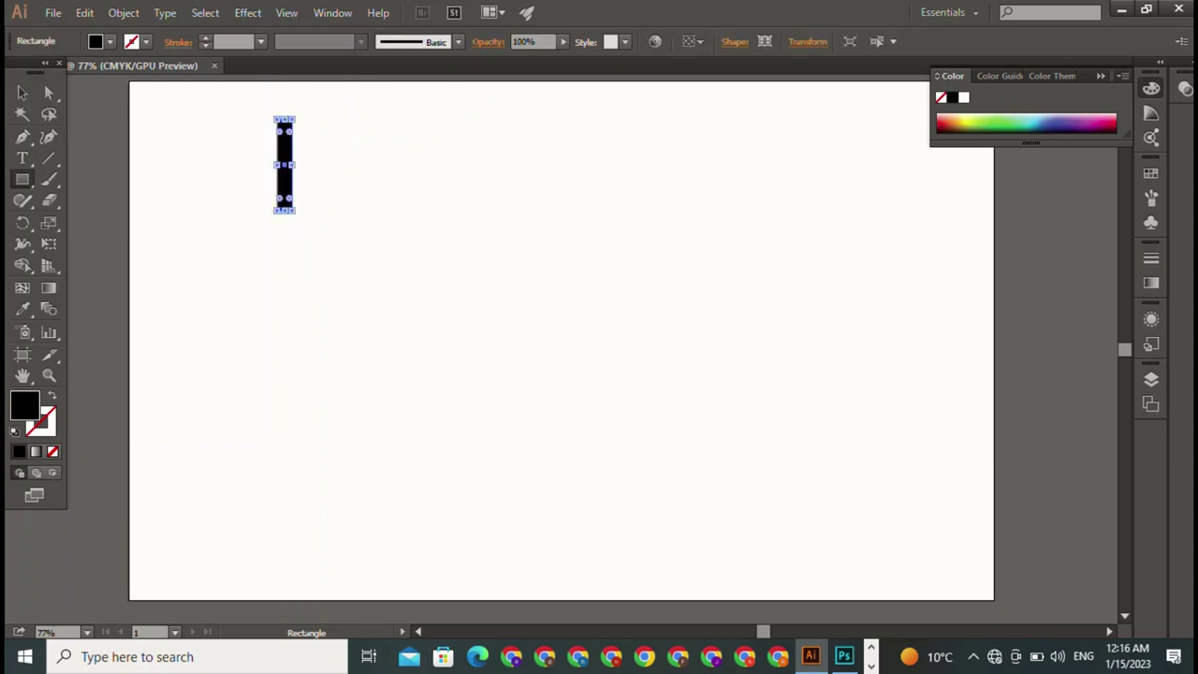
key("v")
key("ctrl+shift+a")
mouse_move(285, 164)
left_mouse_down()
mouse_move(429, 310)
mouse_move(469, 311)
left_mouse_up()
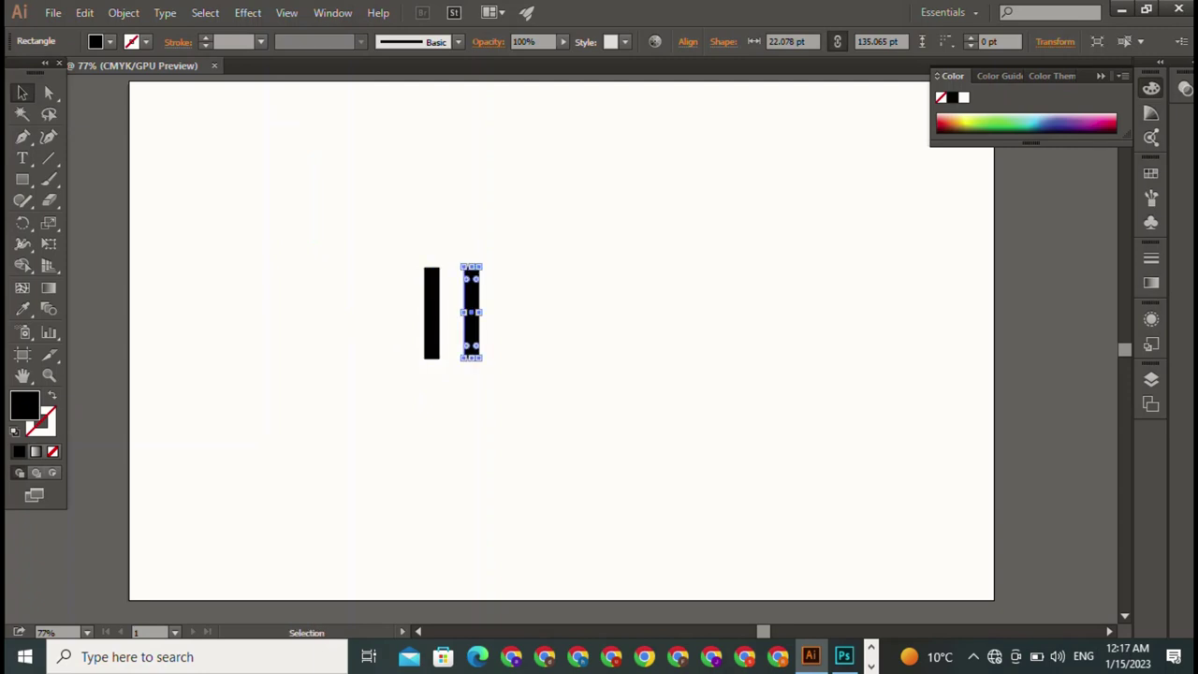
Duplicate the bar, extend the right copy upward, and place another copy beside it
key("ctrl+shift+a")
key("ctrl+a")
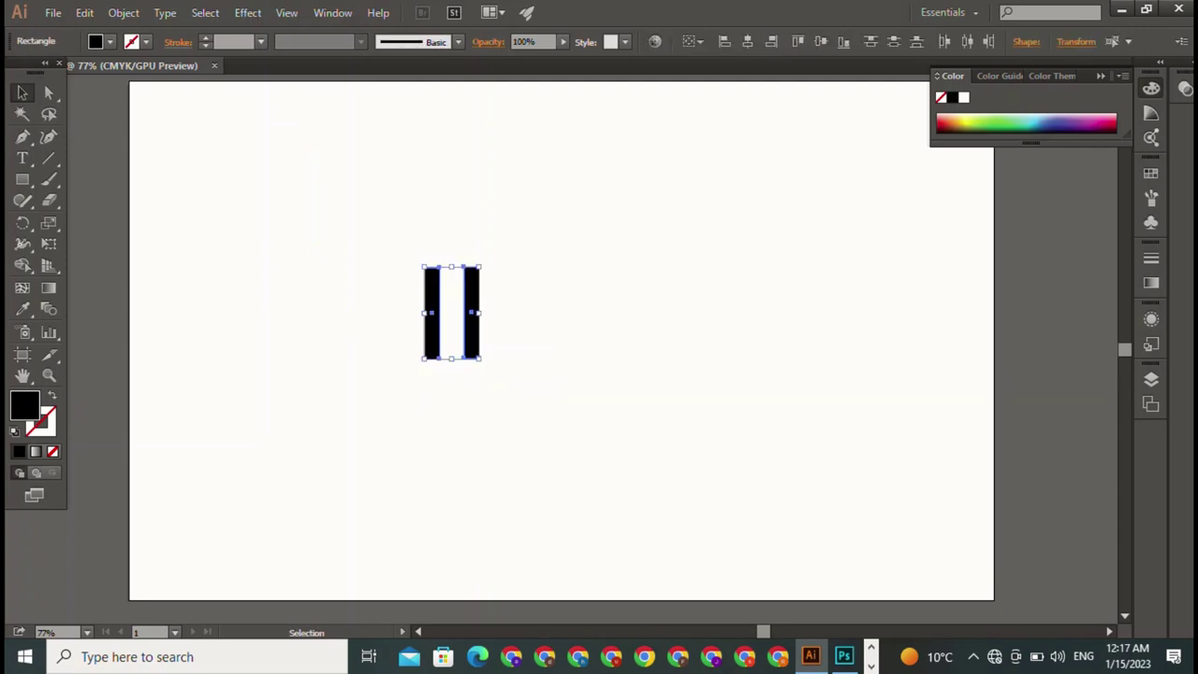
key("ctrl+shift+a")
left_click(471, 311)
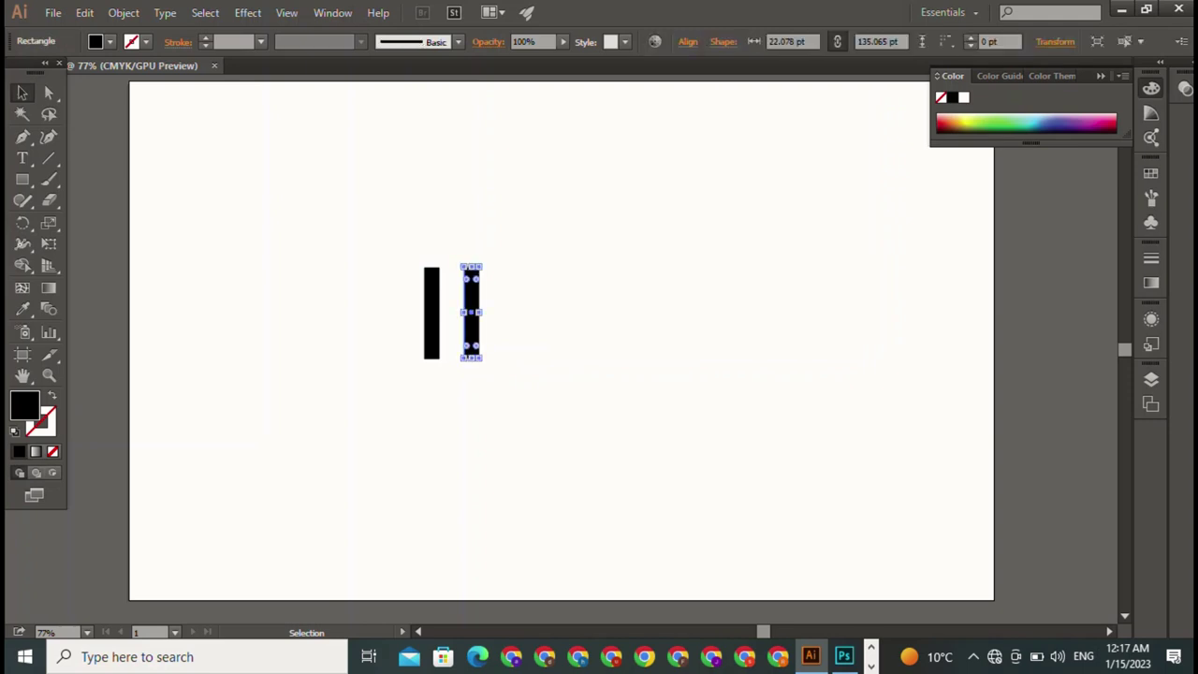
left_click_drag(471, 312, 471, 312)
left_click_drag(471, 266, 470, 255)
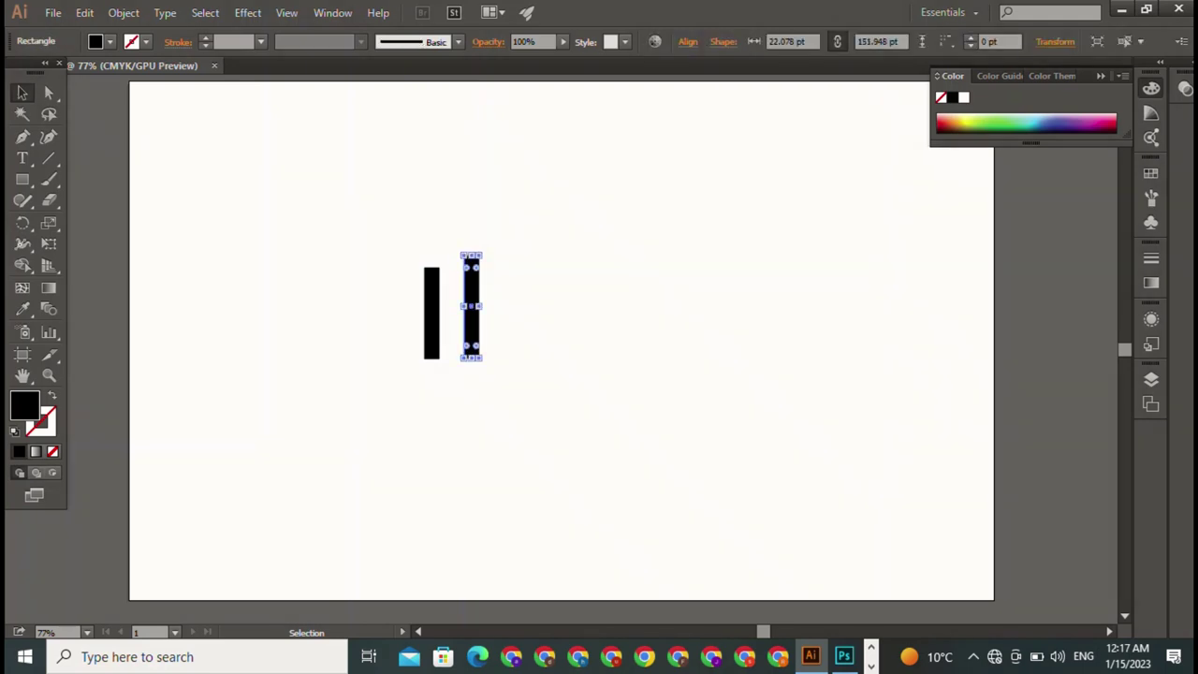
key("ctrl+shift+a")
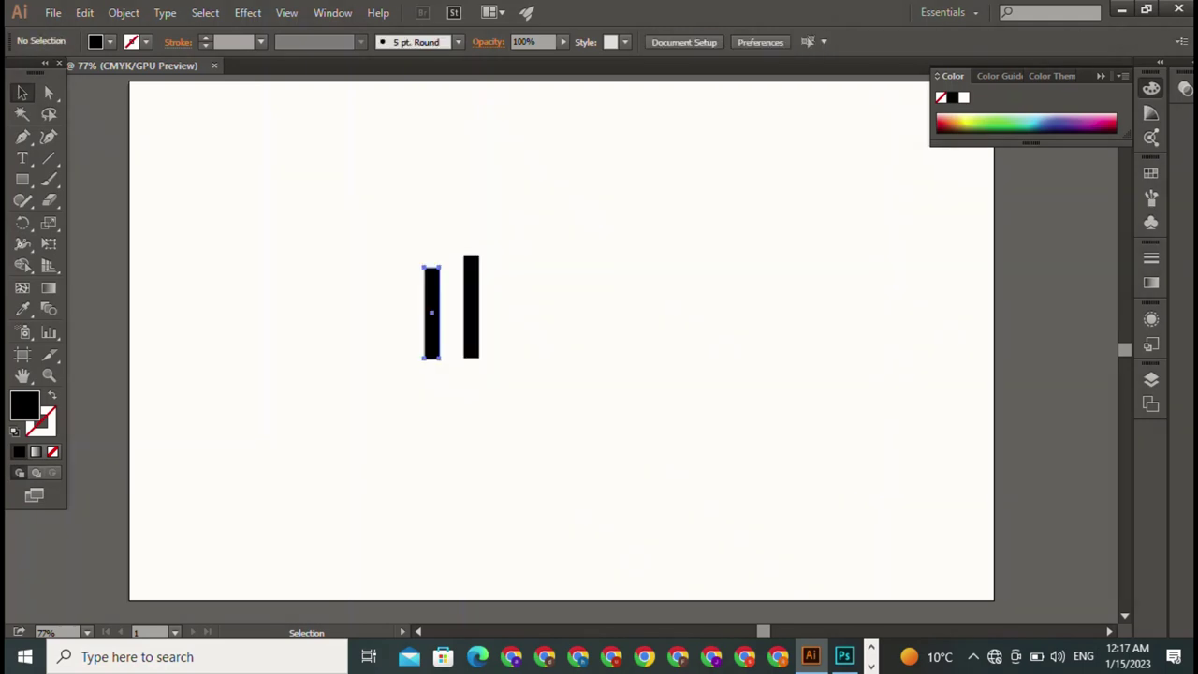
left_click(431, 311)
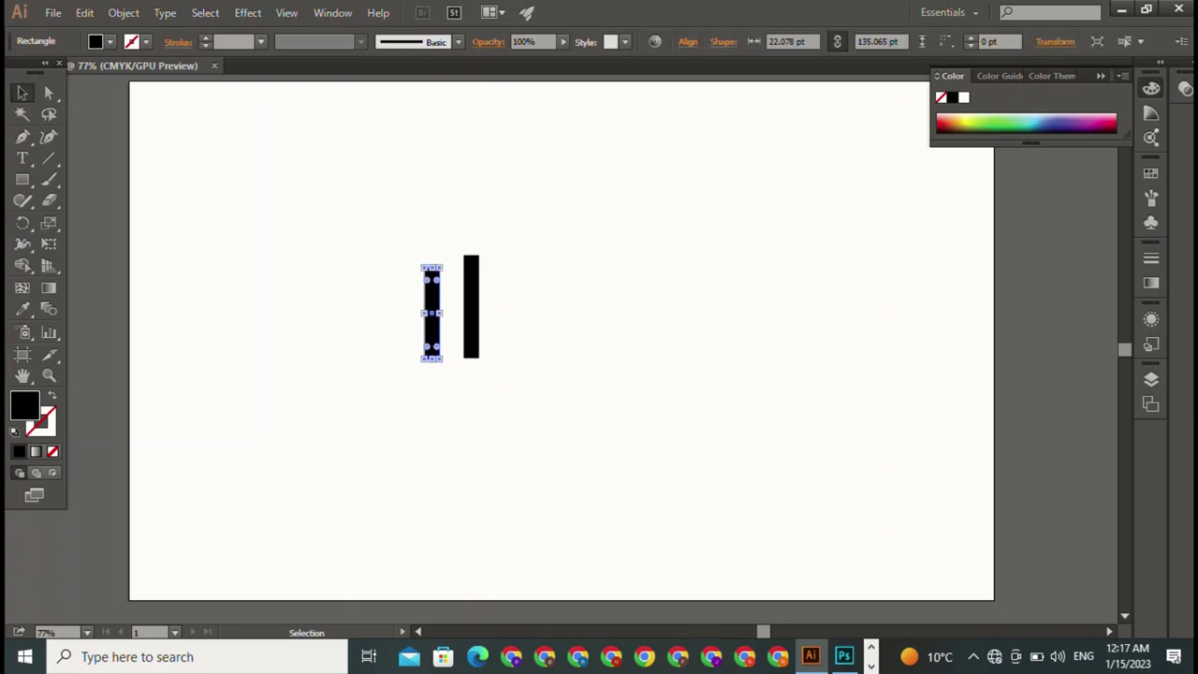
left_click_drag(431, 312, 499, 314)
Marquee-select the three bars and try left alignment, then undo it
left_click(375, 238)
mouse_move(374, 237)
left_mouse_down()
mouse_move(524, 305)
mouse_move(524, 374)
left_mouse_up()
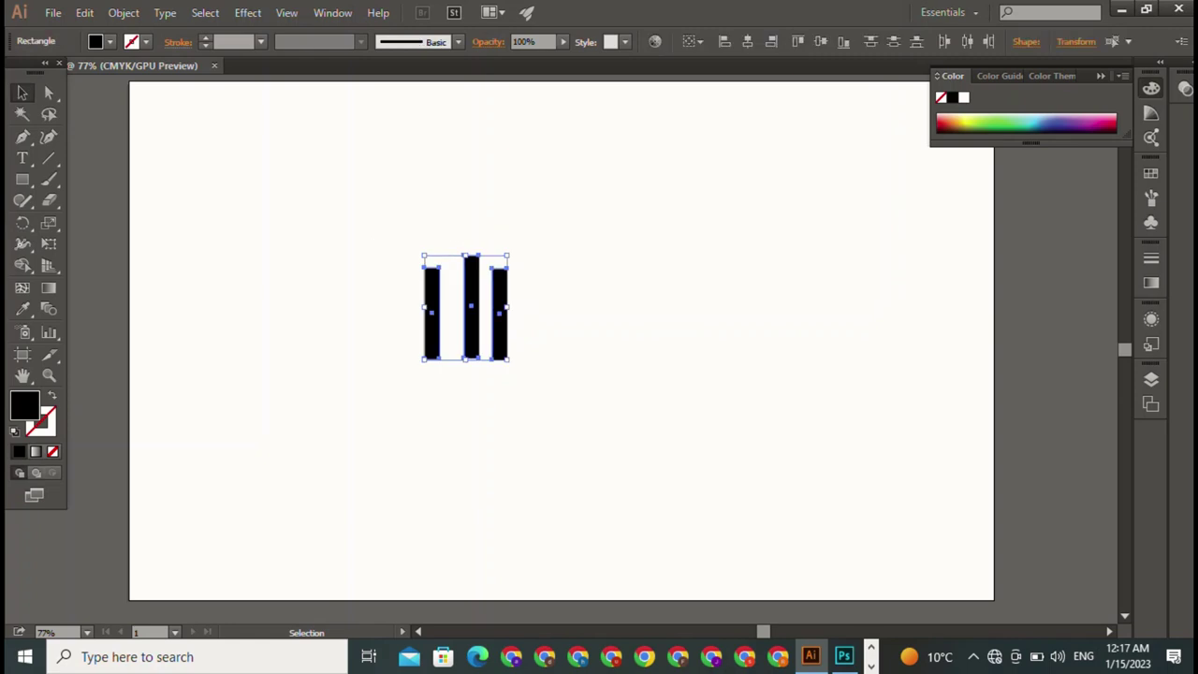
left_click(726, 43)
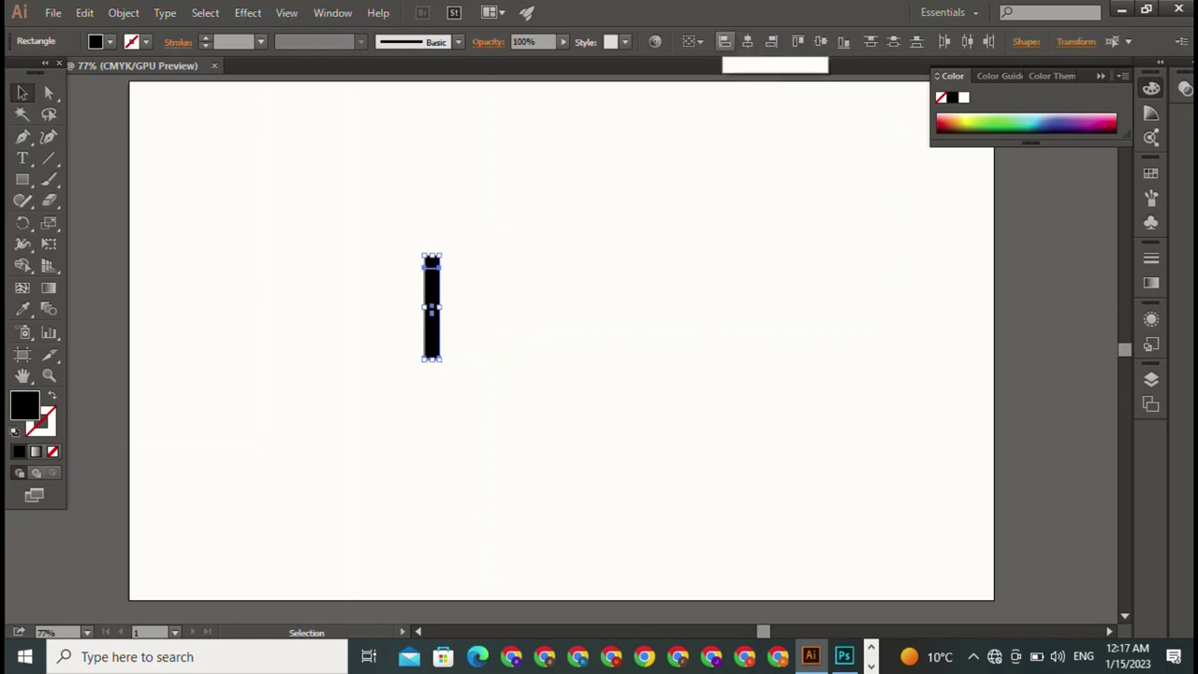
key("ctrl+z")
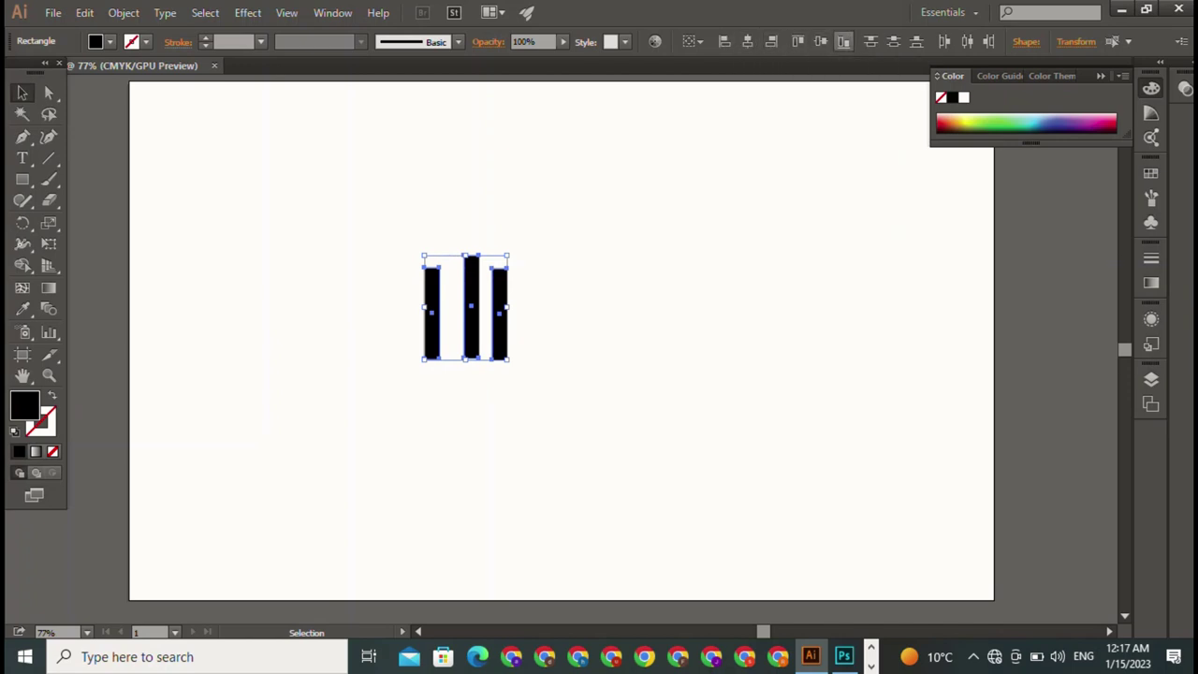
Bottom-align the three bars and space them evenly, then deselect
left_click(821, 42)
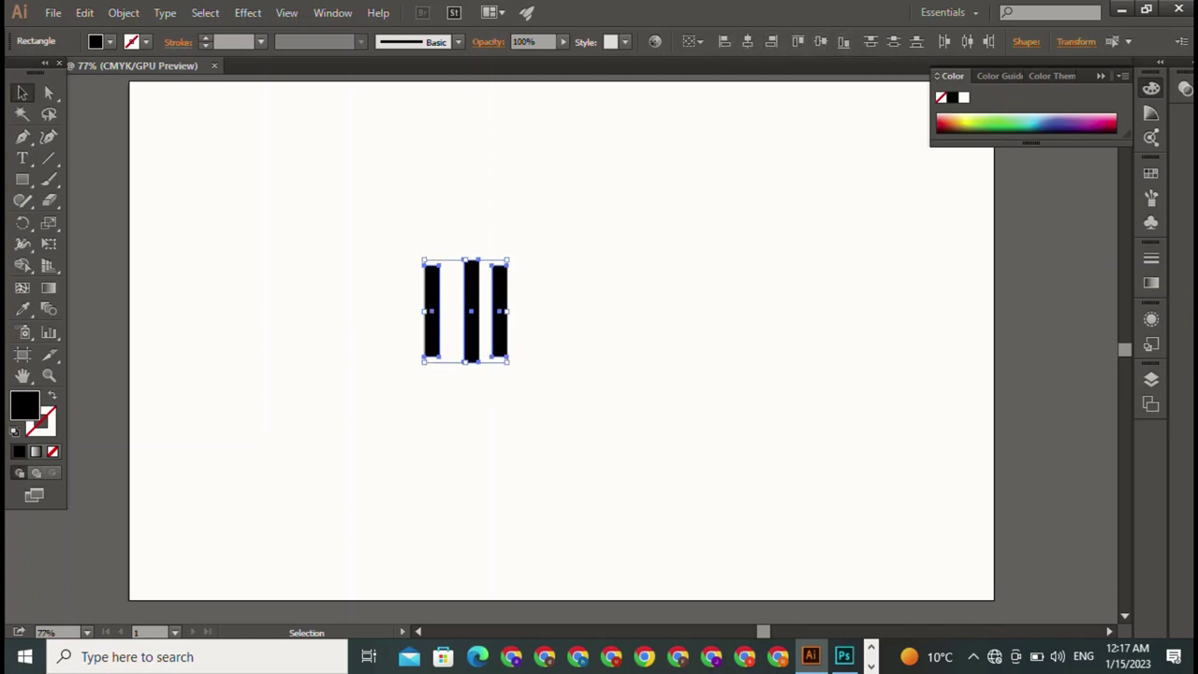
left_click(844, 41)
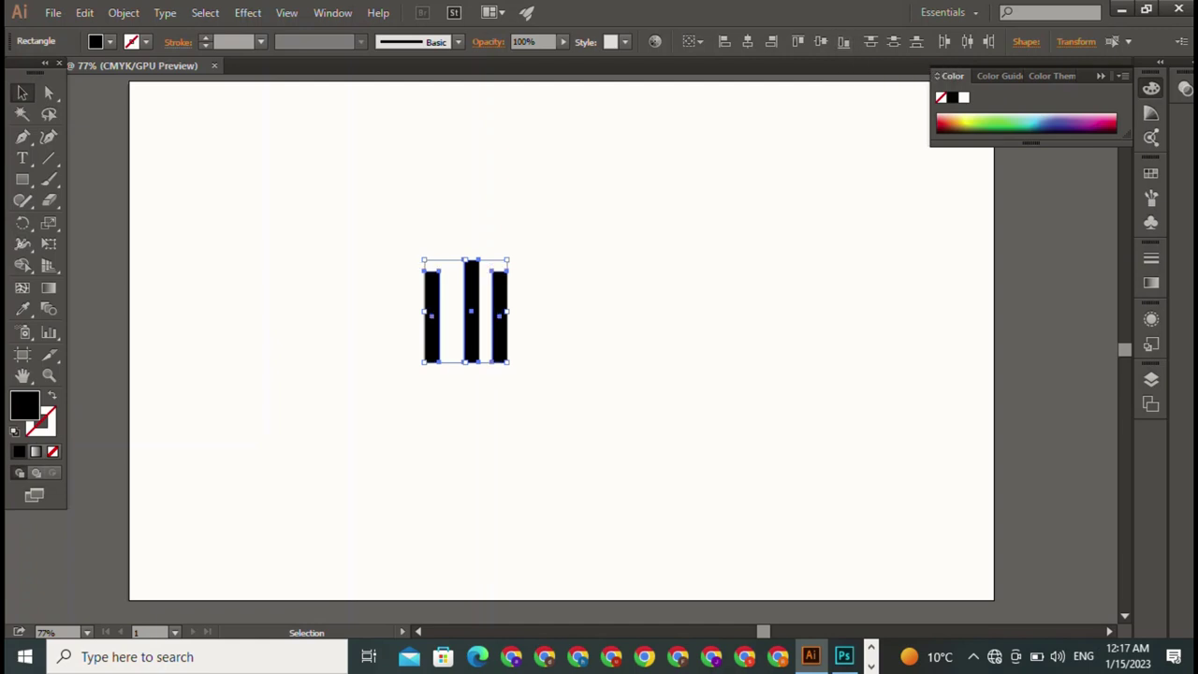
left_click(871, 41)
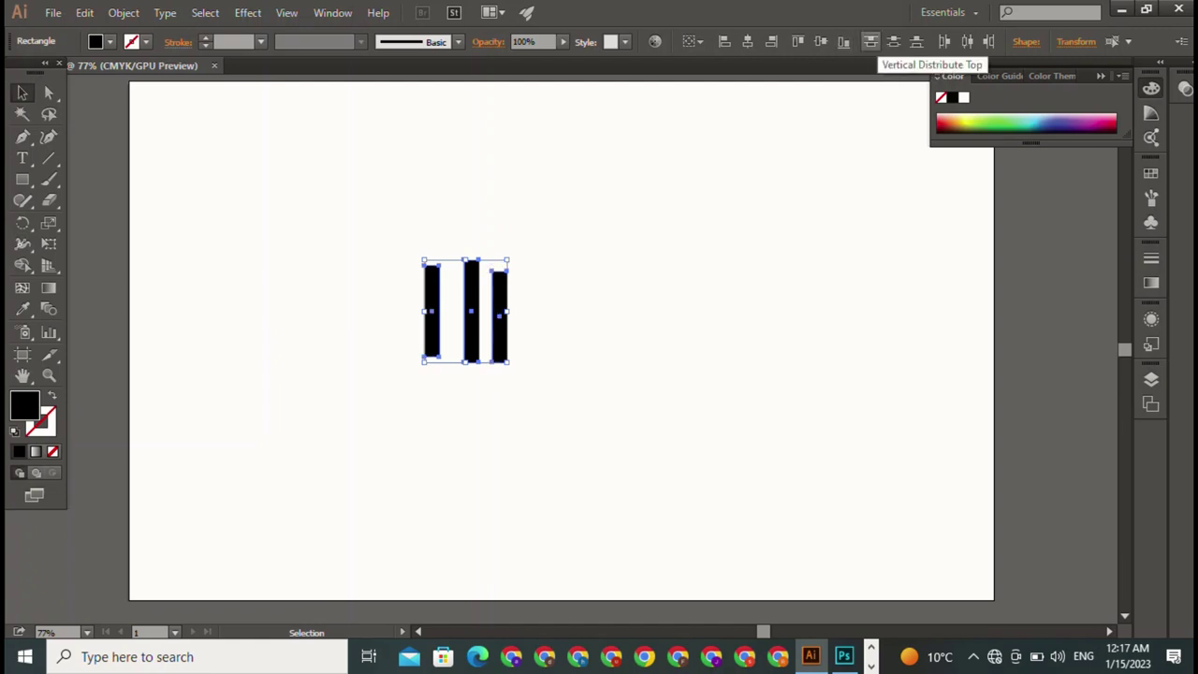
left_click(893, 41)
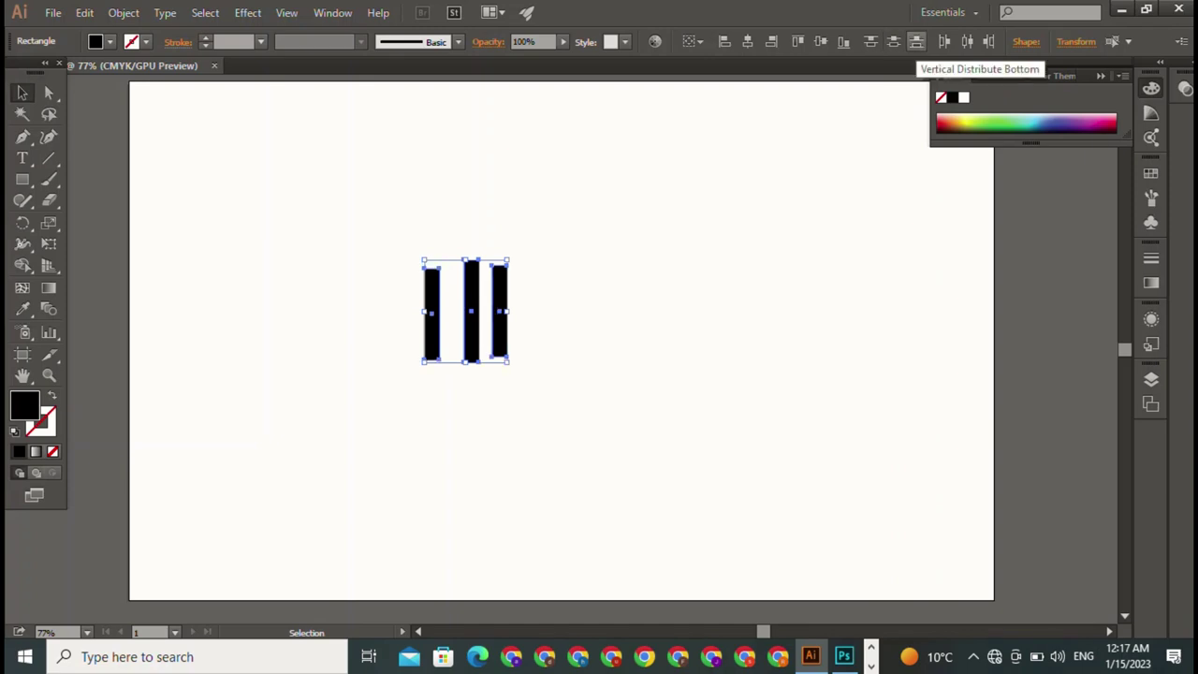
left_click(944, 41)
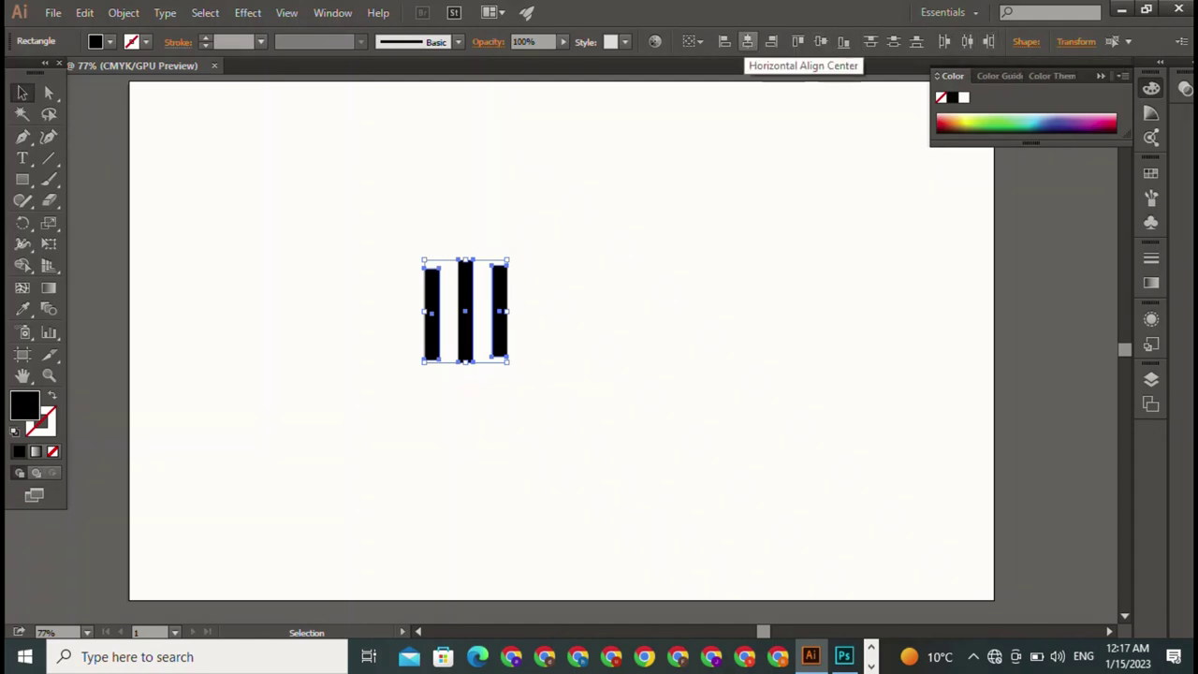
left_click(797, 42)
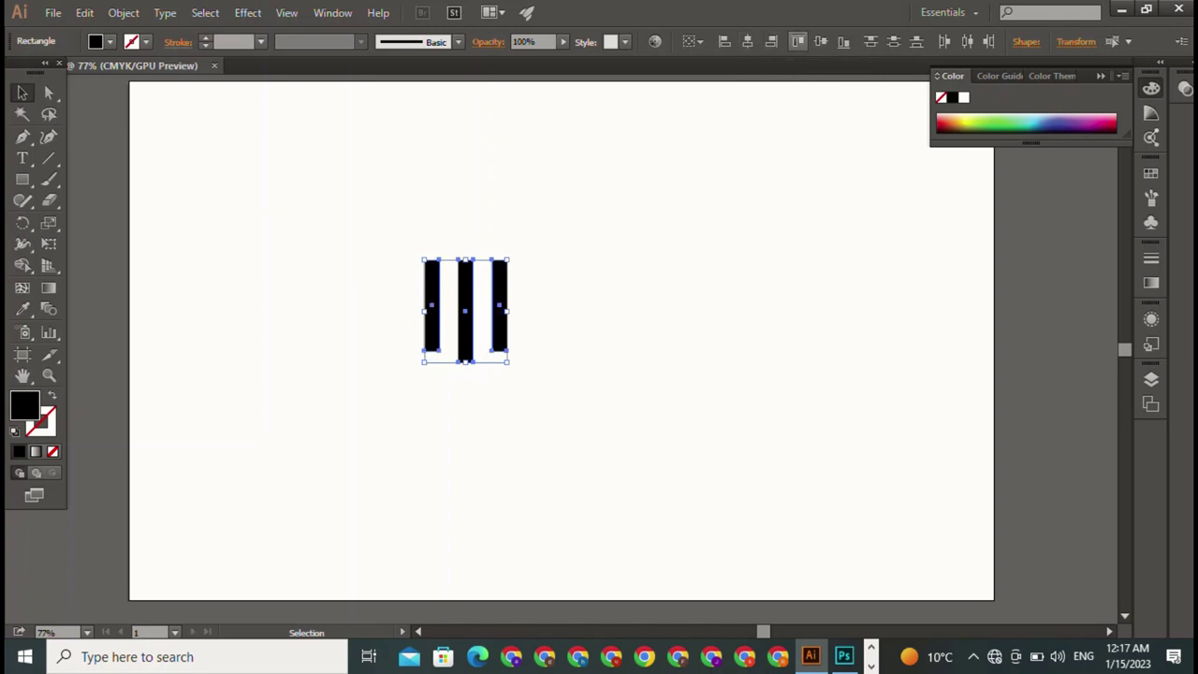
left_click(843, 41)
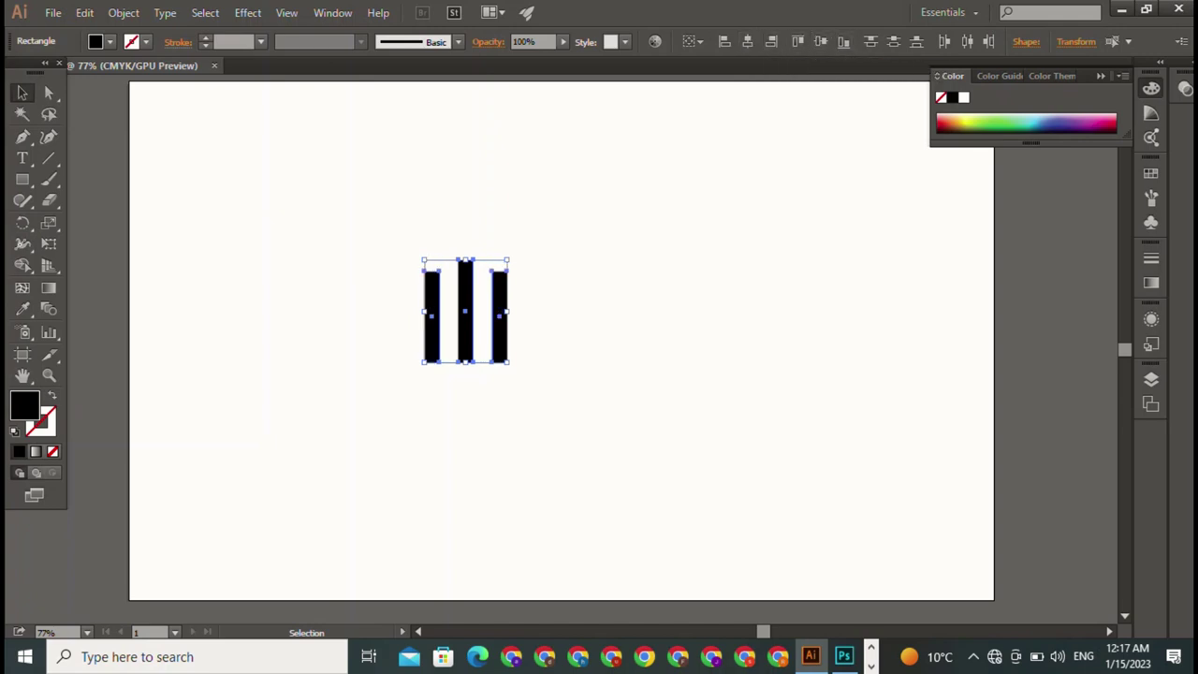
key("ctrl+shift+a")
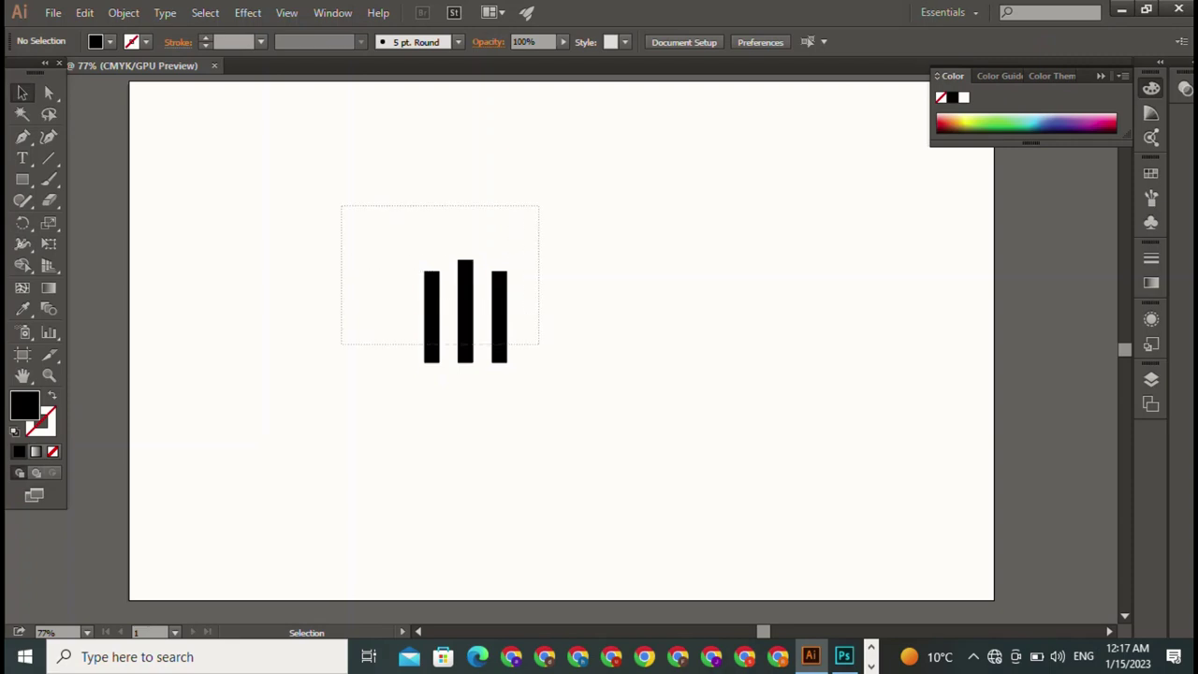
Draw a horizontal black base rectangle and move it under the three bars
left_click_drag(341, 204, 537, 343)
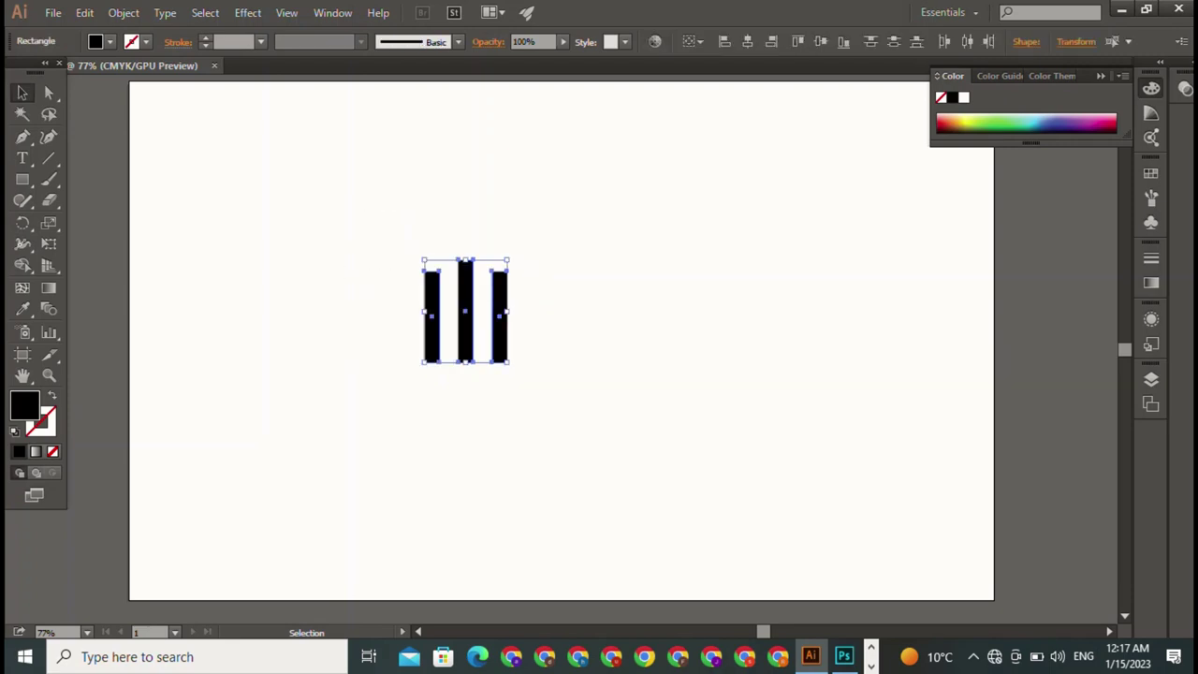
key("m")
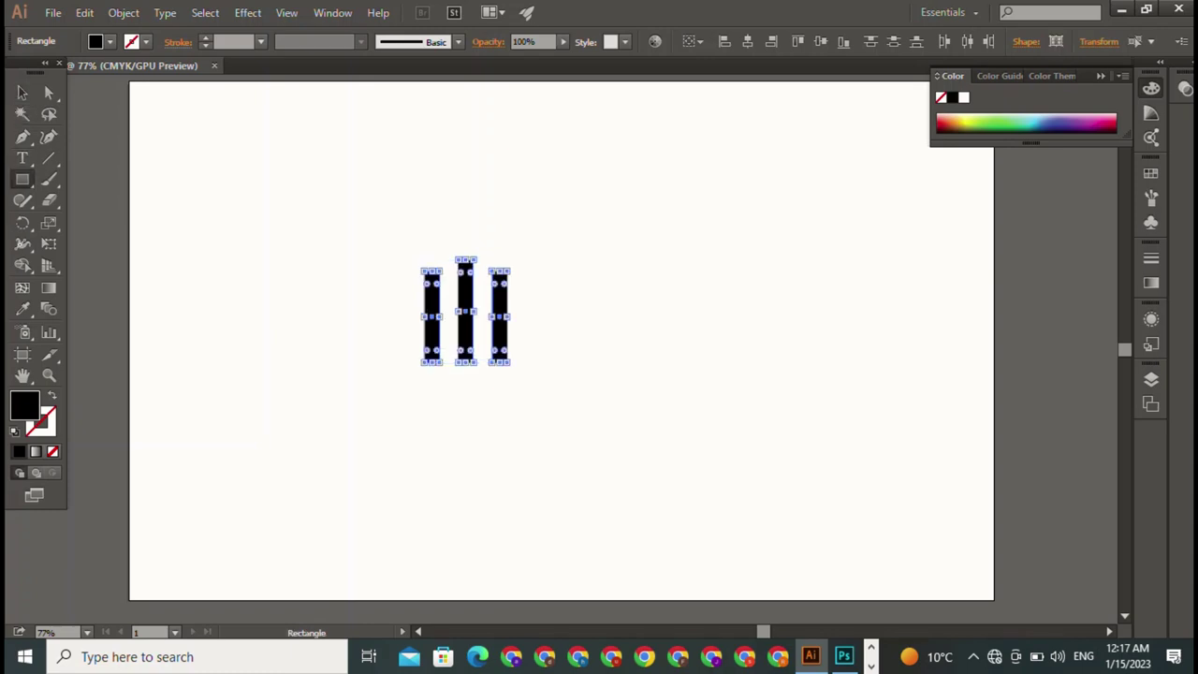
left_click_drag(242, 234, 347, 258)
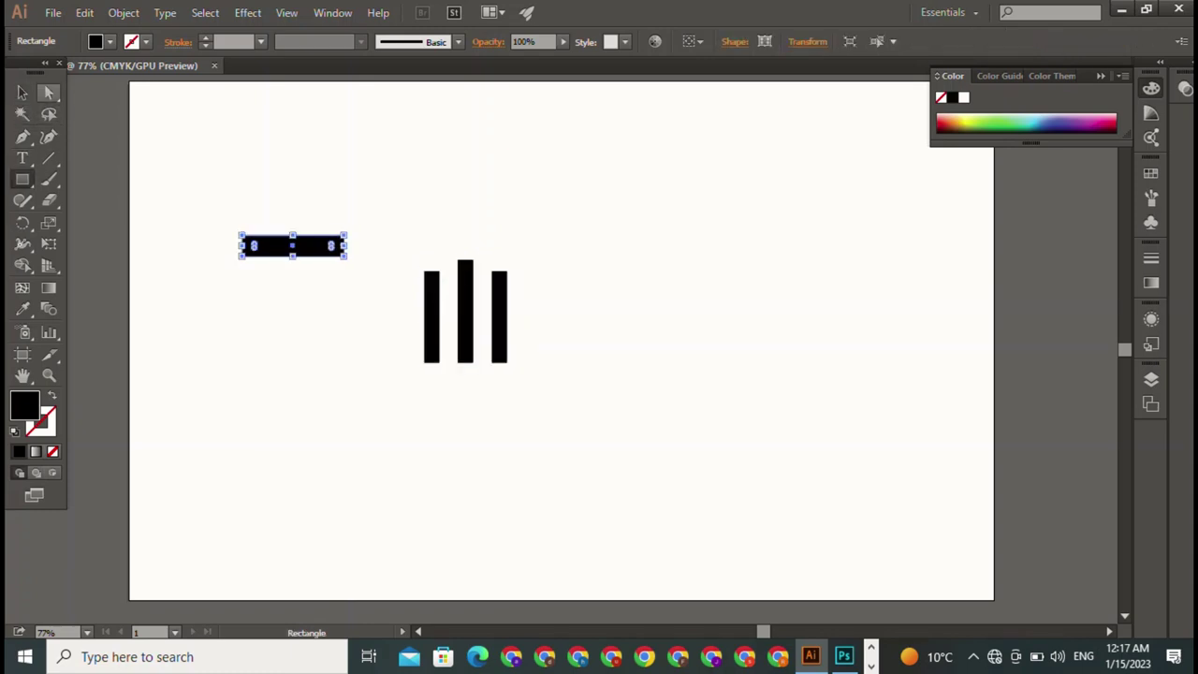
key("v")
left_click(367, 299)
mouse_move(367, 300)
left_mouse_down()
mouse_move(470, 321)
mouse_move(475, 352)
mouse_move(509, 353)
left_mouse_up()
Narrow the base's right end so it stops at the last bar
key("ctrl+shift+a")
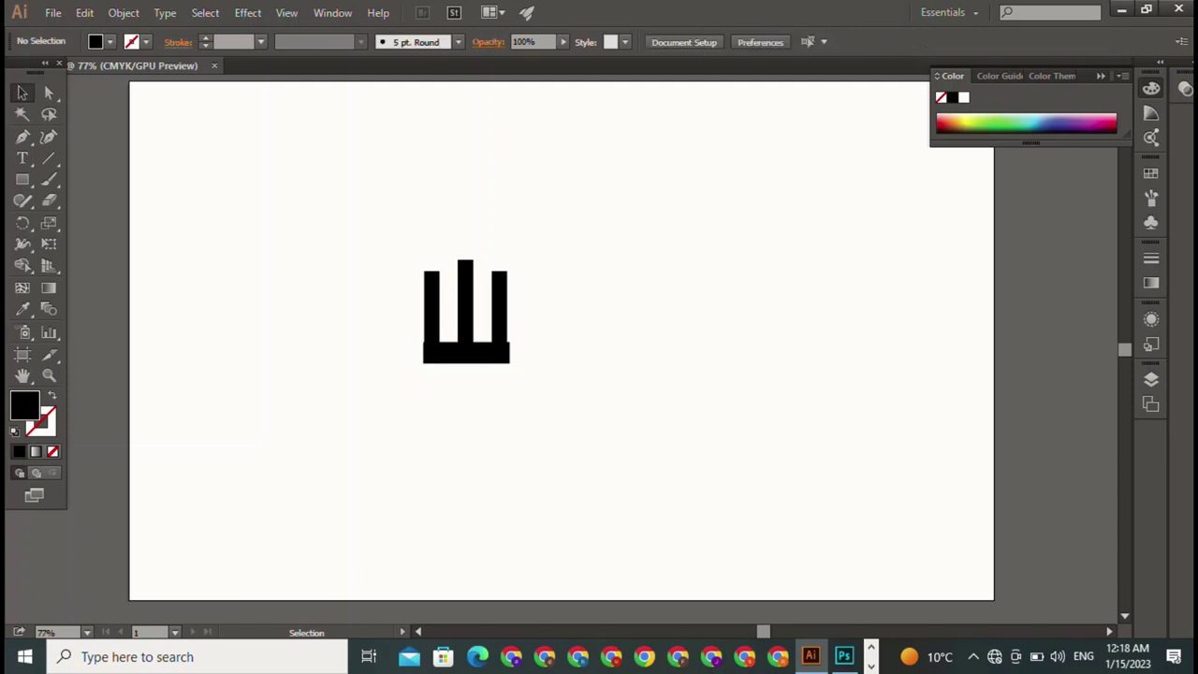
left_click(496, 353)
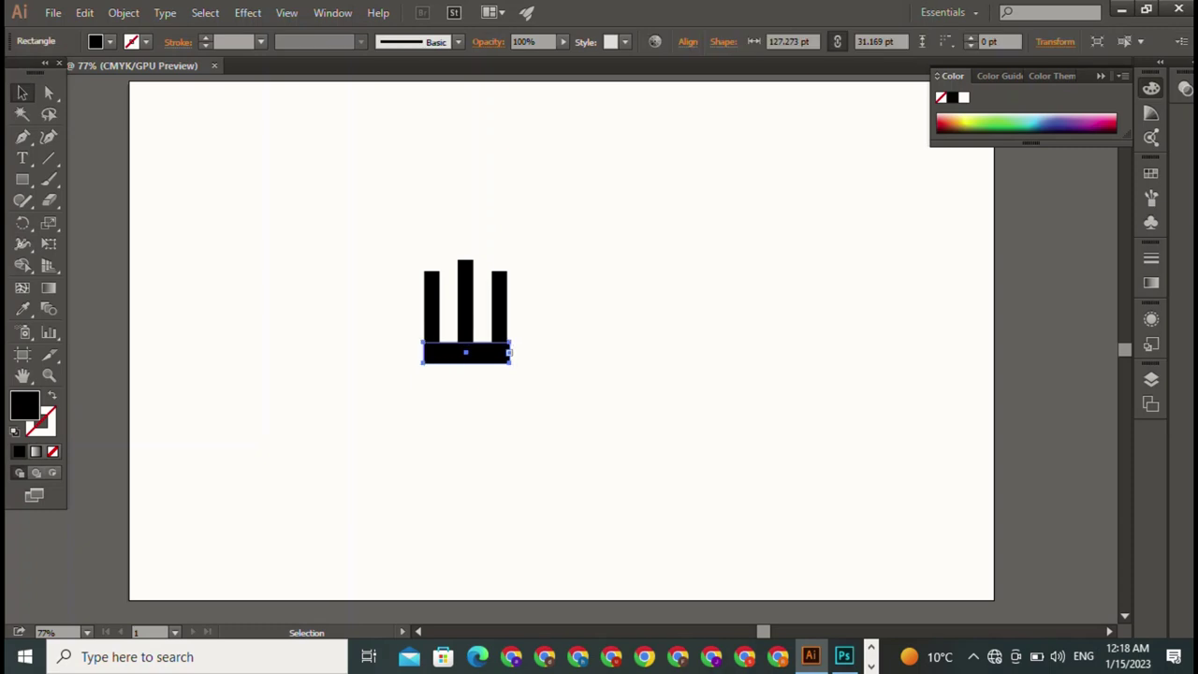
left_click_drag(510, 353, 506, 353)
key("ctrl+shift+a")
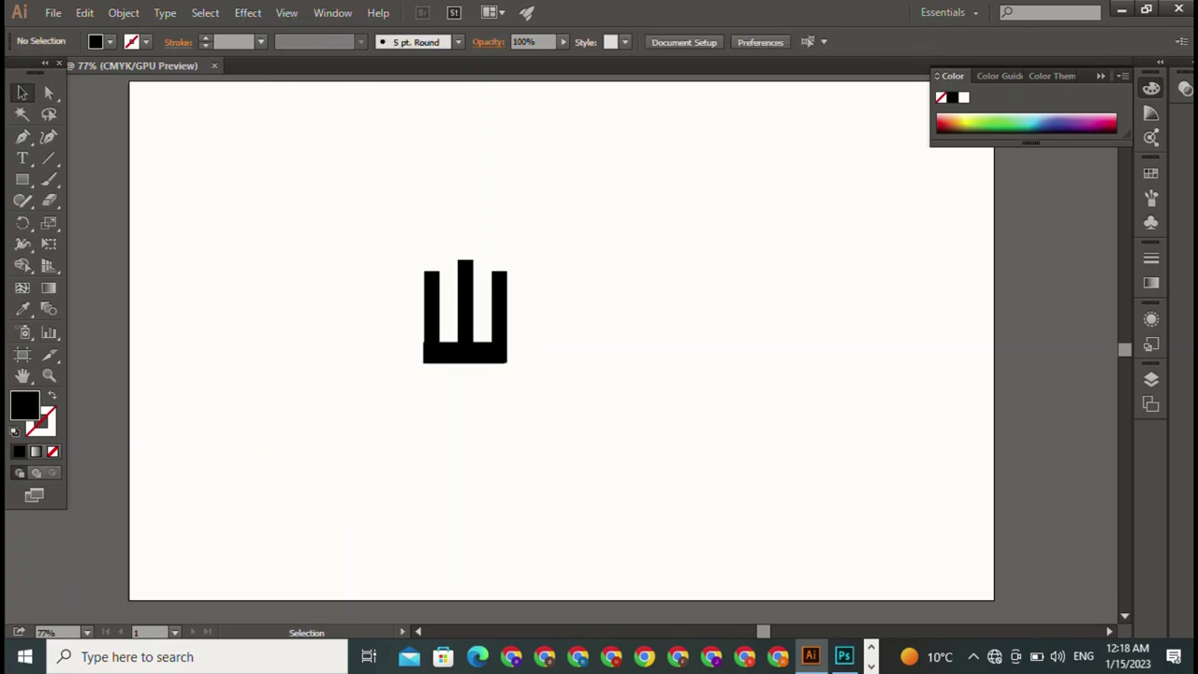
Trim the base's left edge to match the bars, making it 122.078 pt wide
left_click(496, 353)
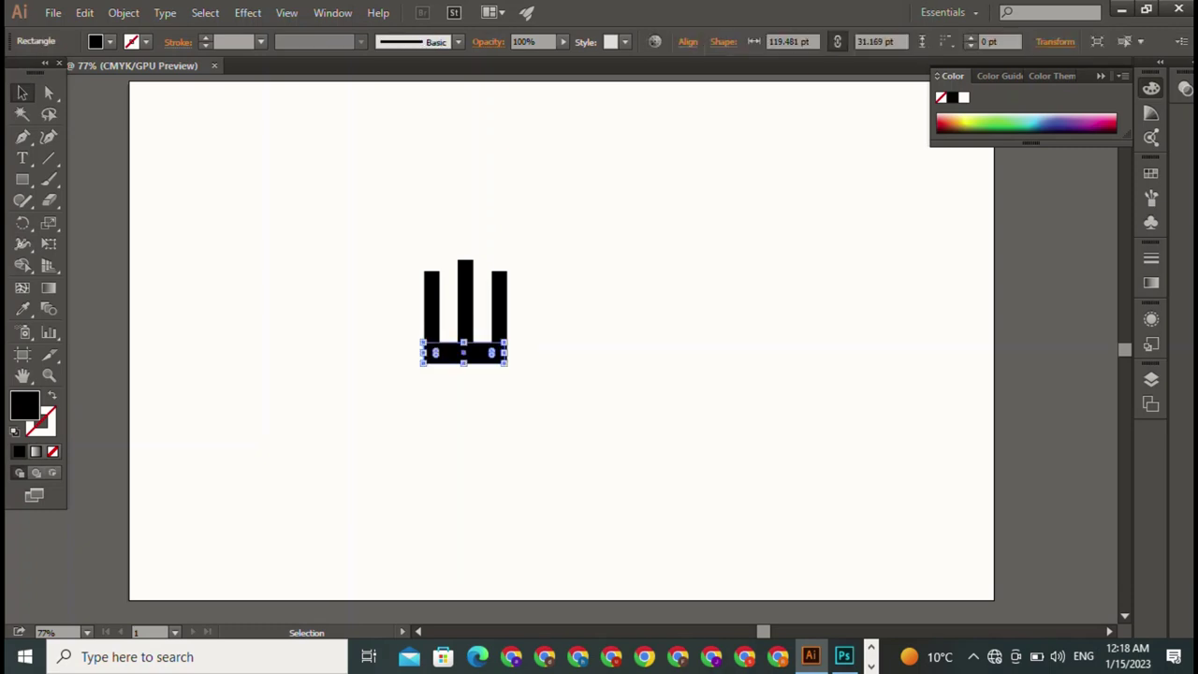
key("ctrl+shift+a")
left_click(496, 353)
key("ctrl+shift+a")
left_click(496, 353)
left_click_drag(422, 353, 424, 353)
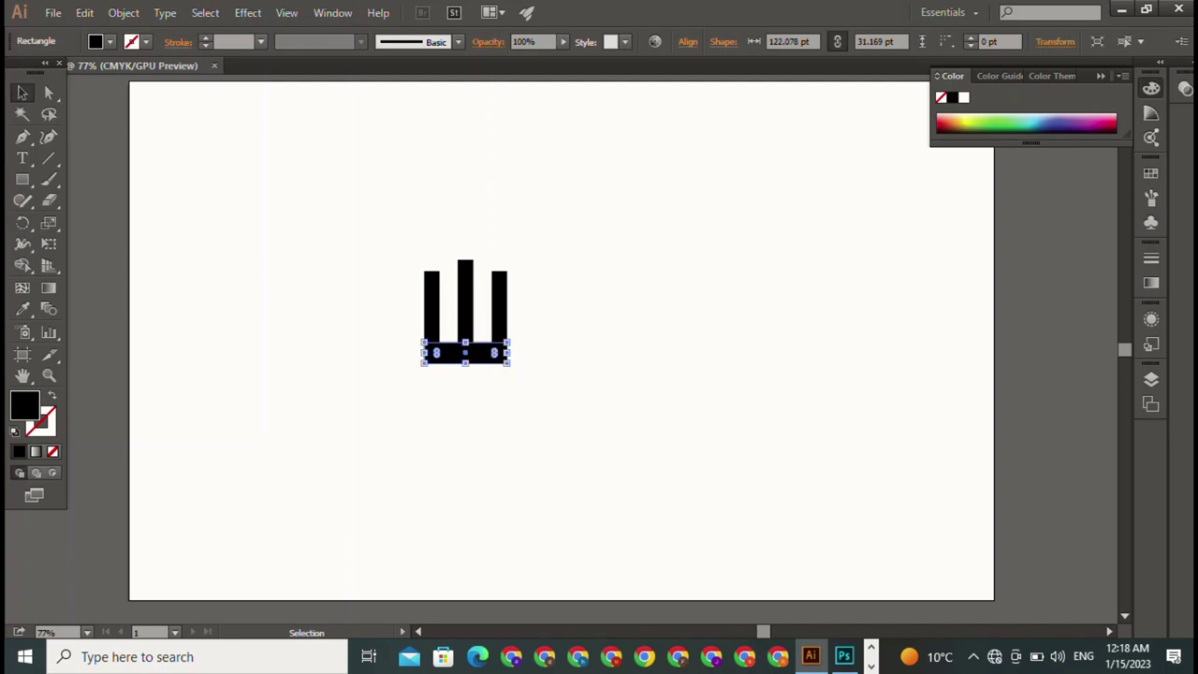
key("ctrl+shift+a")
left_click(436, 353)
key("ctrl+shift+a")
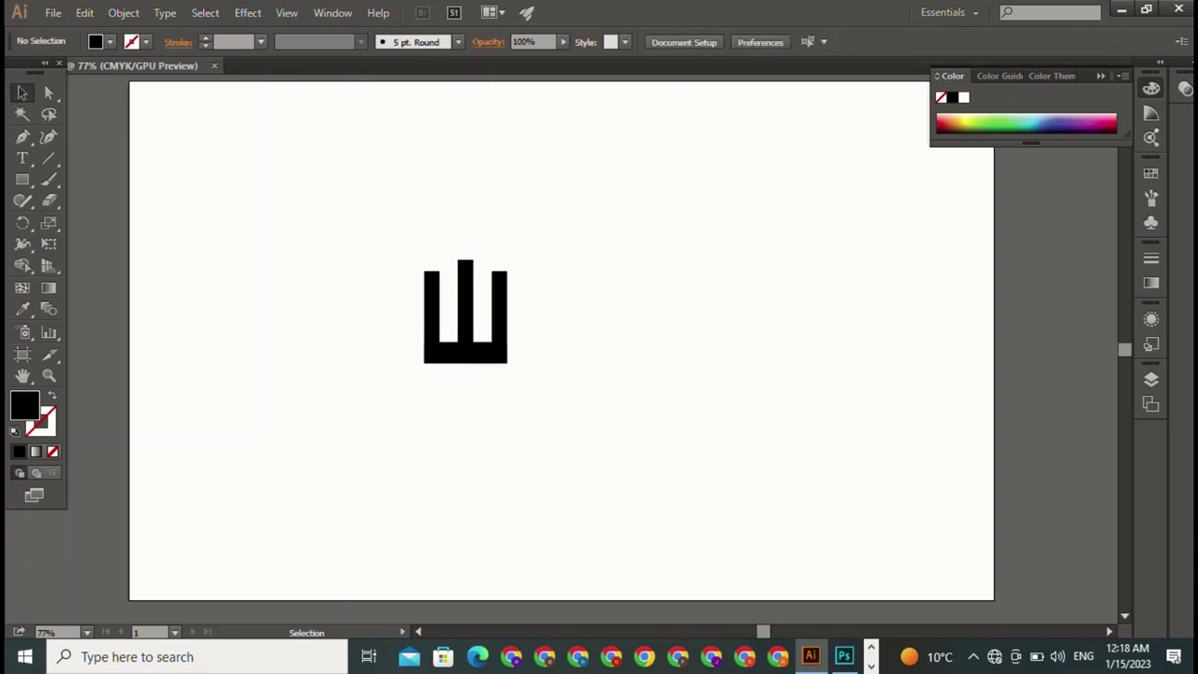
Zoom in and try shortening the left bar alone, then undo it
key("ctrl+plus")
key("ctrl+plus")
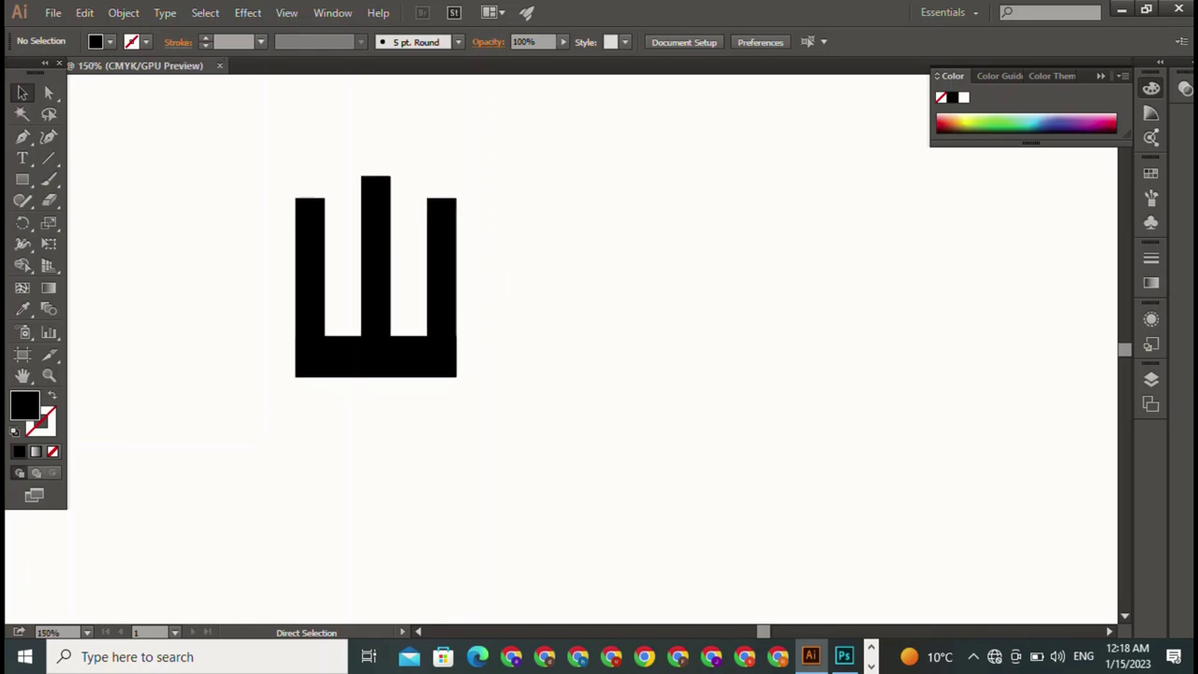
key("ctrl+plus")
key("ctrl+plus")
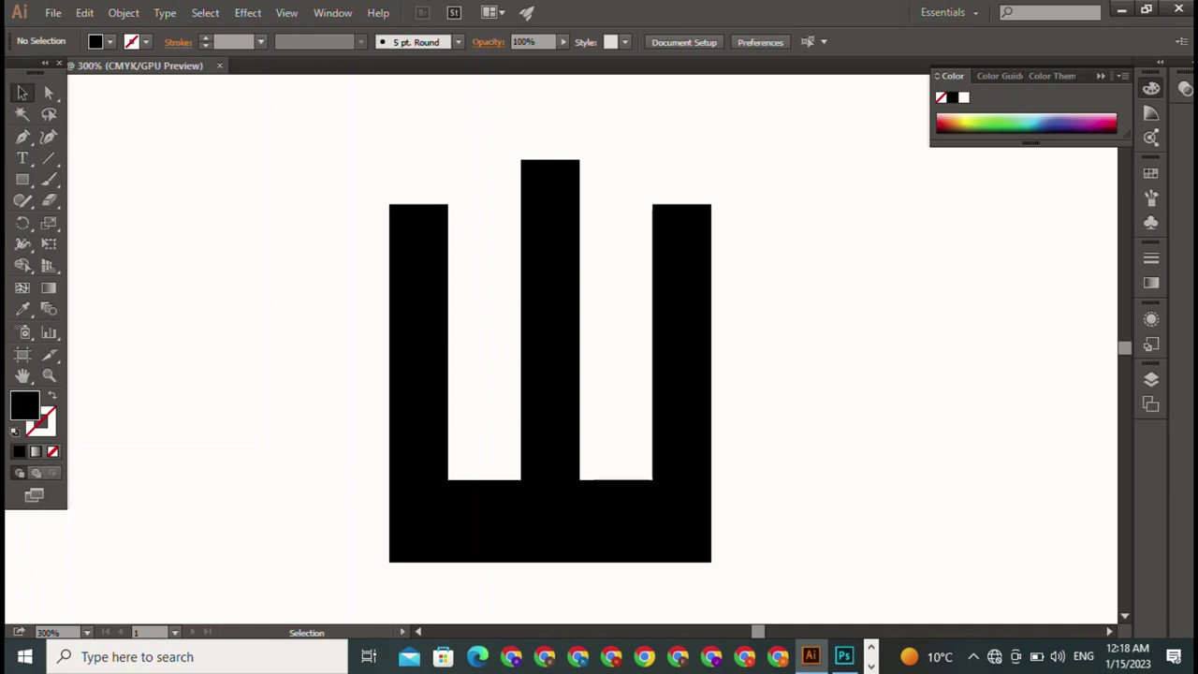
left_click(419, 383)
left_click_drag(419, 204, 419, 305)
left_click(682, 375)
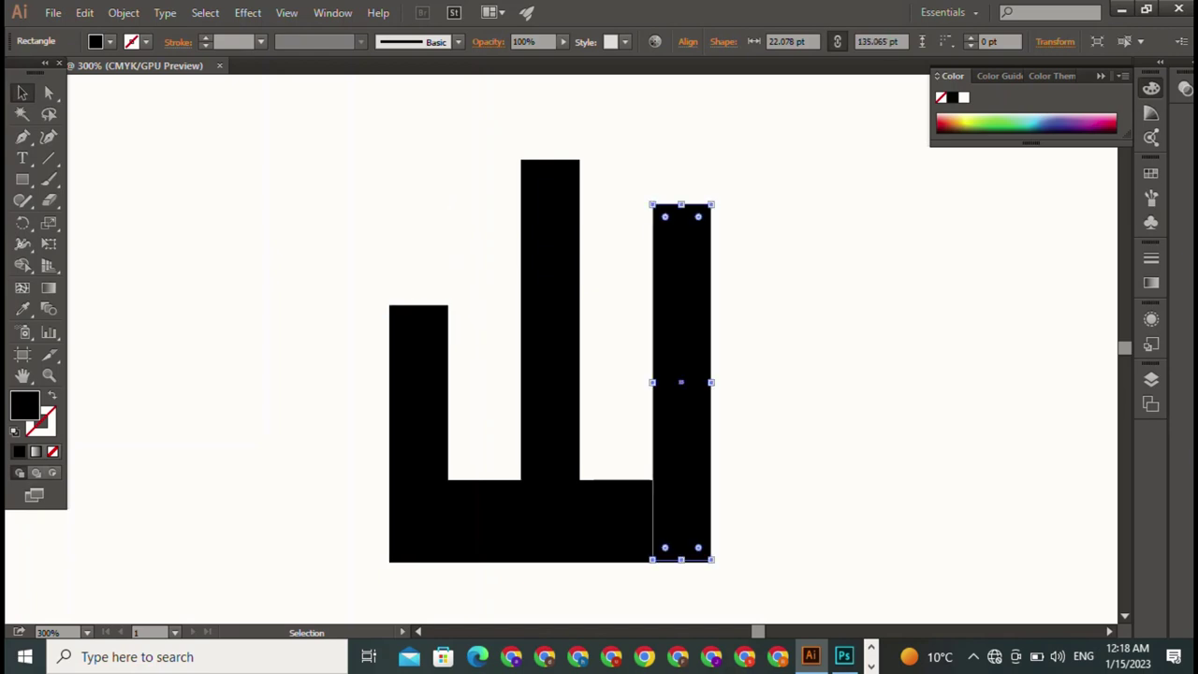
key("ctrl+z")
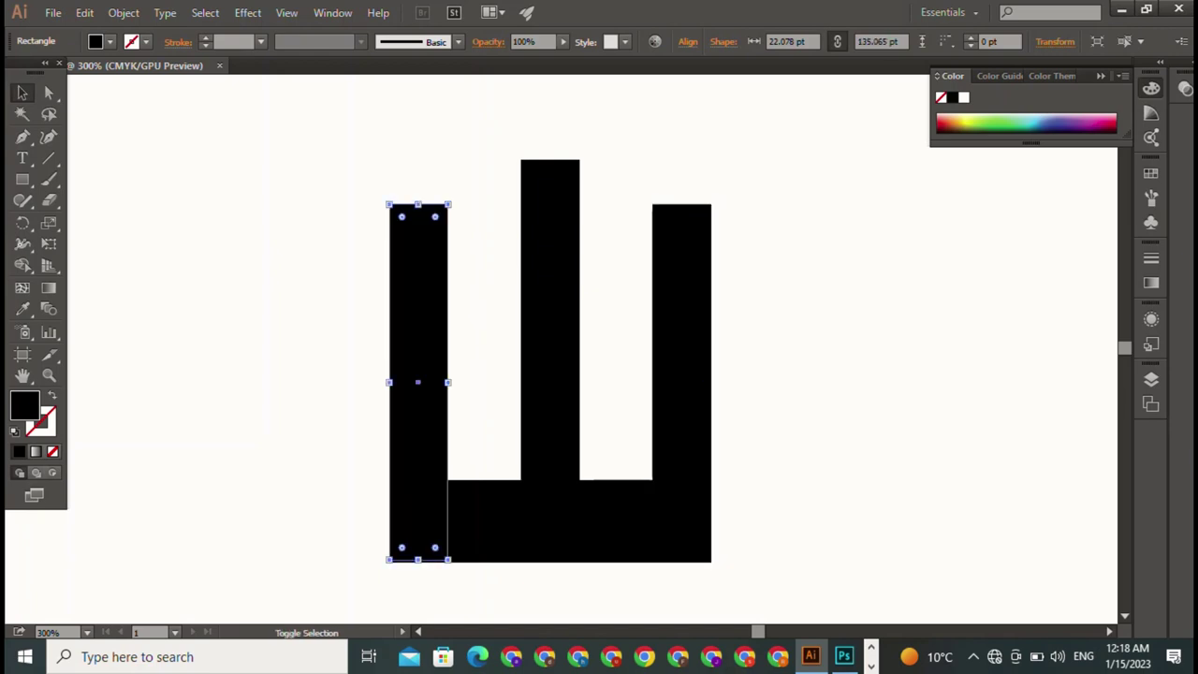
key("ctrl+shift+a")
Shorten both outer bars together, leaving the 151.948 pt centre bar tallest
left_click(418, 375)
left_click(682, 375, "shift")
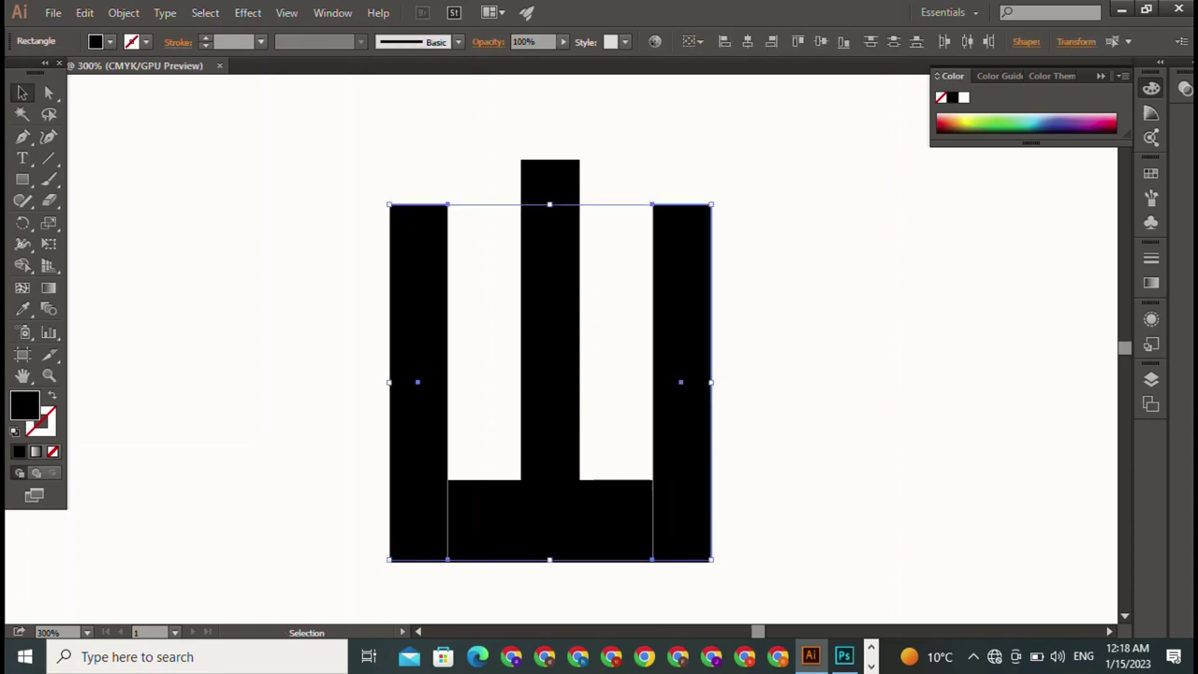
left_click_drag(549, 204, 549, 331)
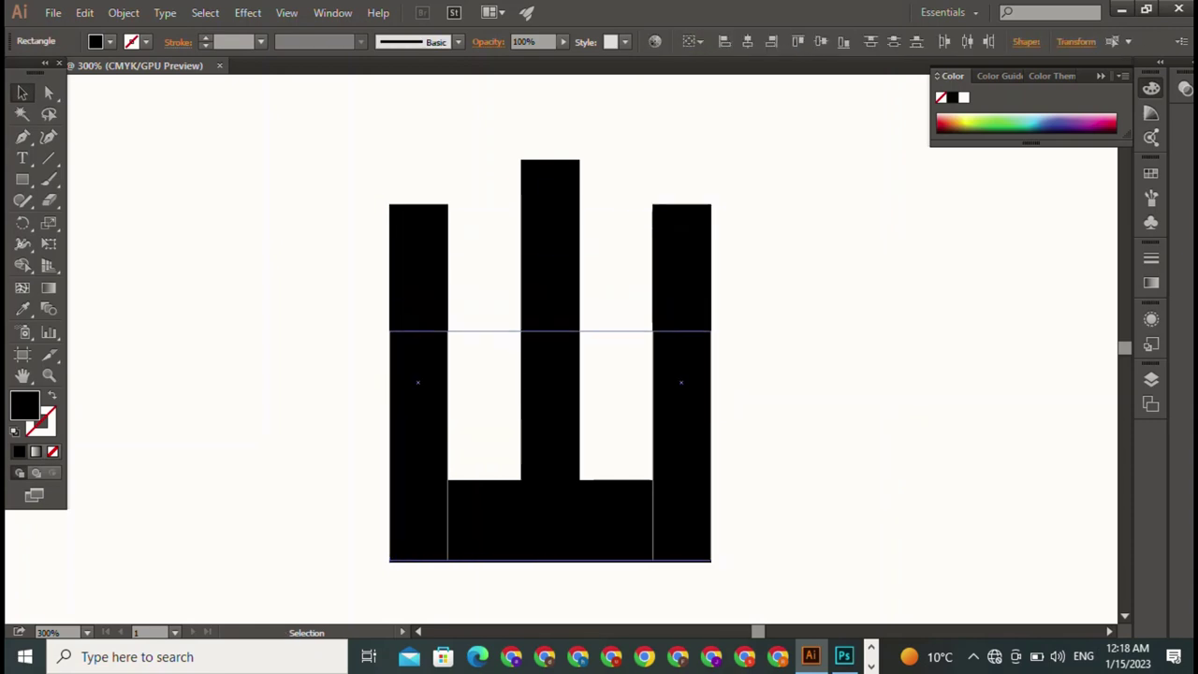
key("ctrl+shift+a")
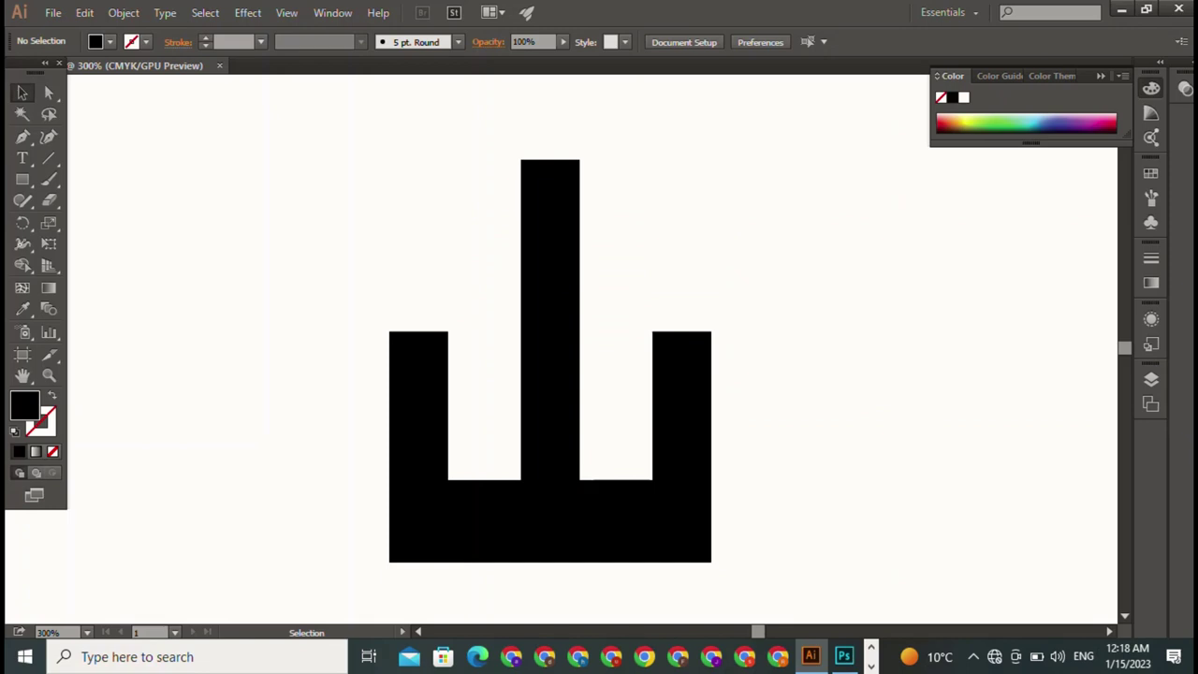
left_click(550, 280)
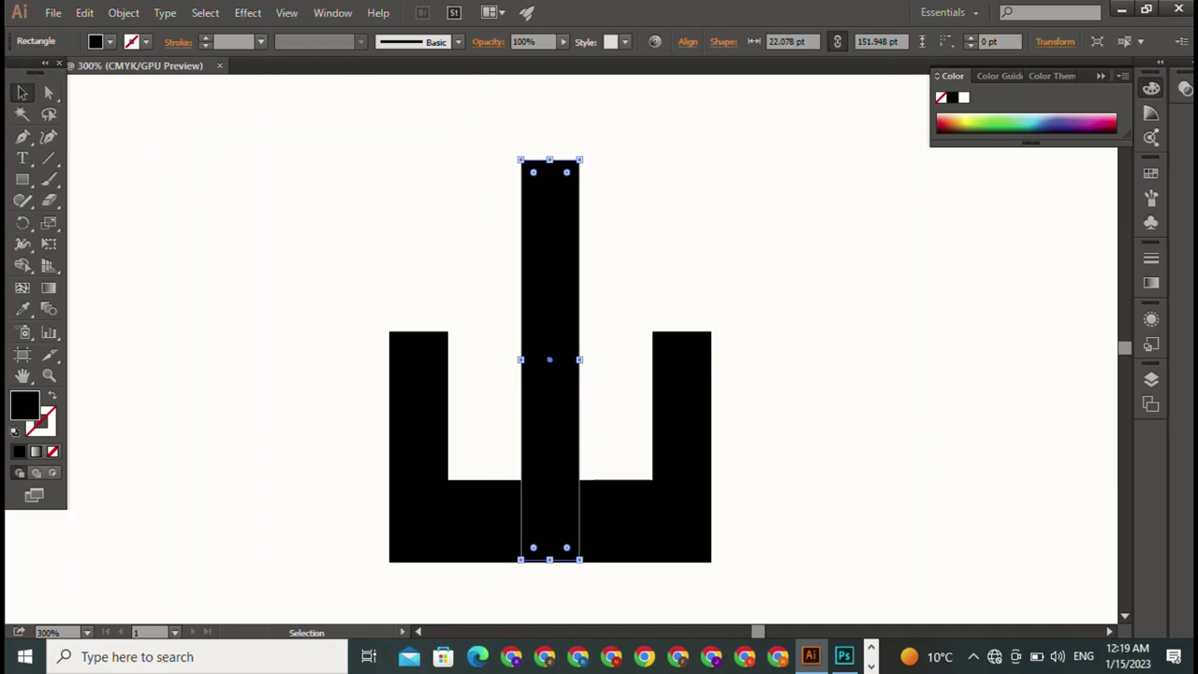
scroll(520, 318, "down", 5)
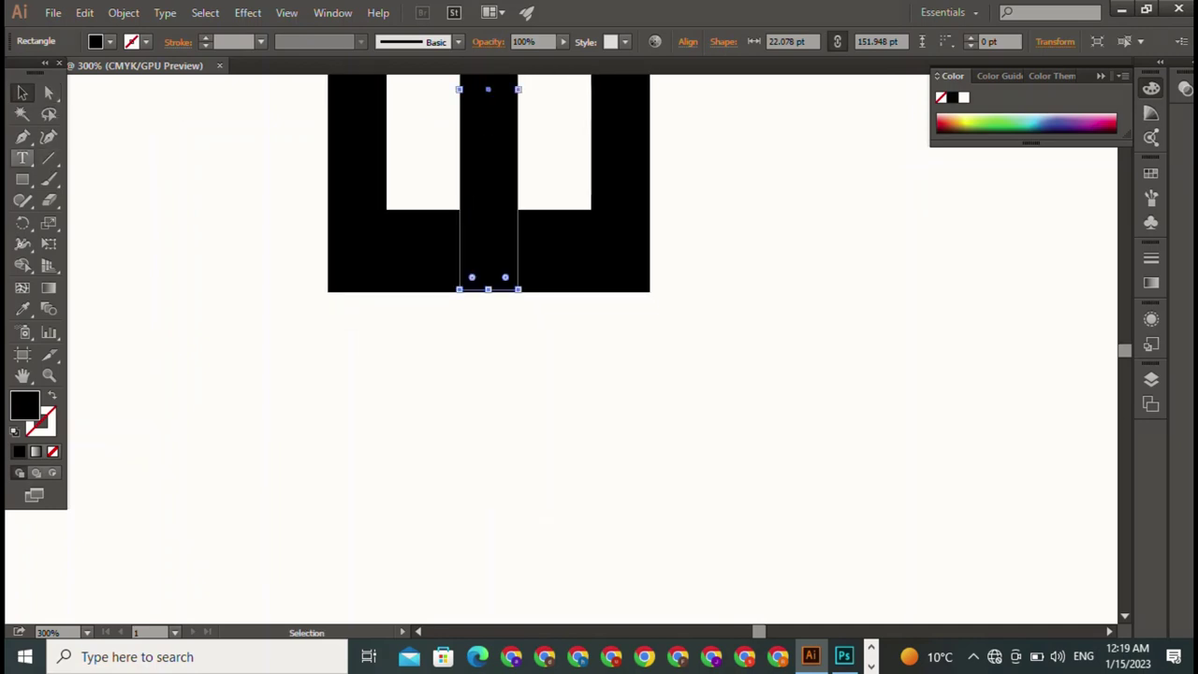
Copy the base below the mark and resize it into a thinner, narrower 97.333 pt bar
left_click(402, 250)
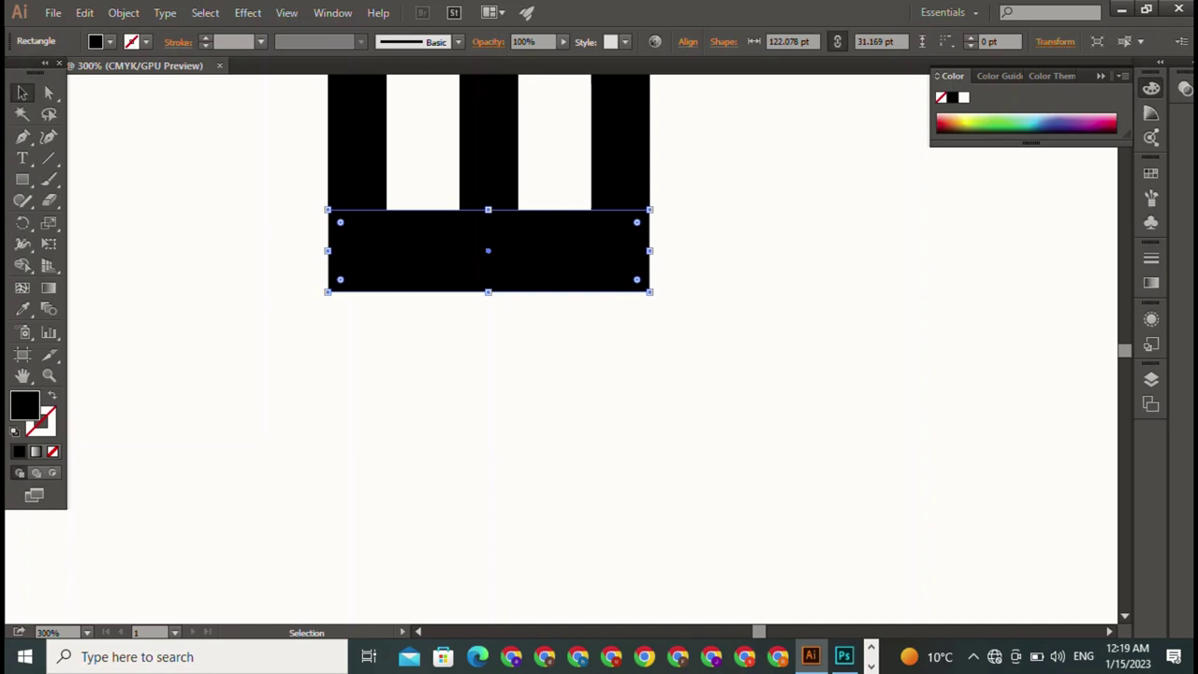
left_click_drag(488, 250, 488, 352)
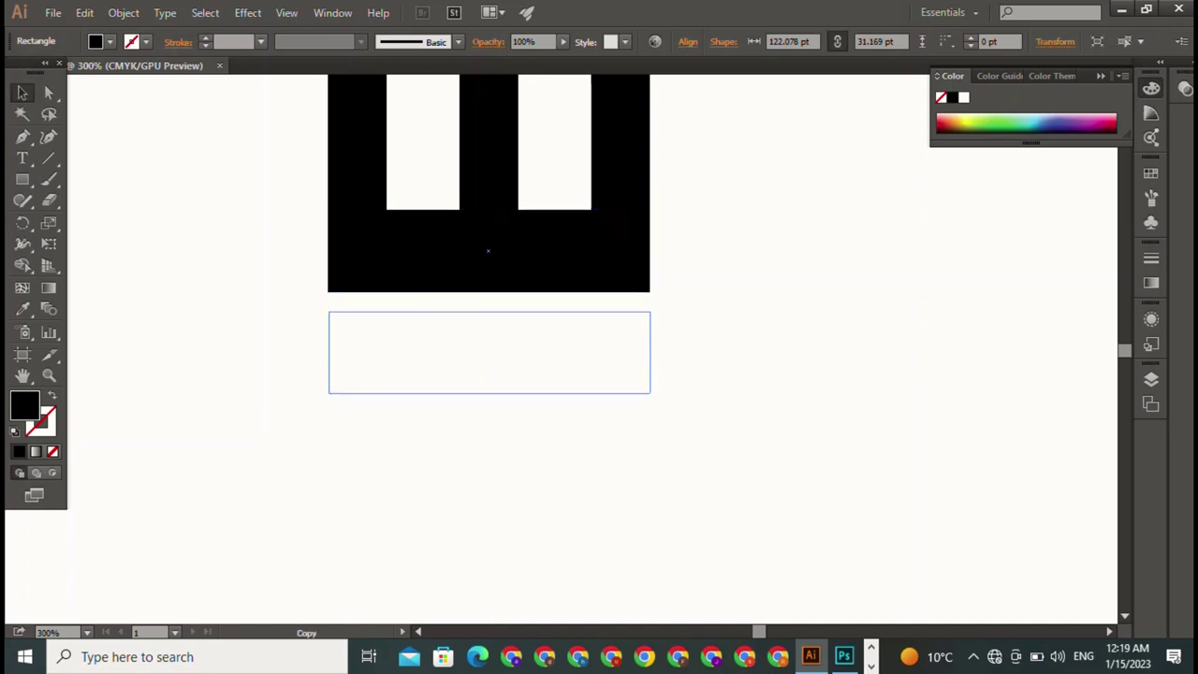
mouse_move(519, 311)
left_mouse_down()
mouse_move(519, 342)
mouse_move(494, 334)
left_mouse_up()
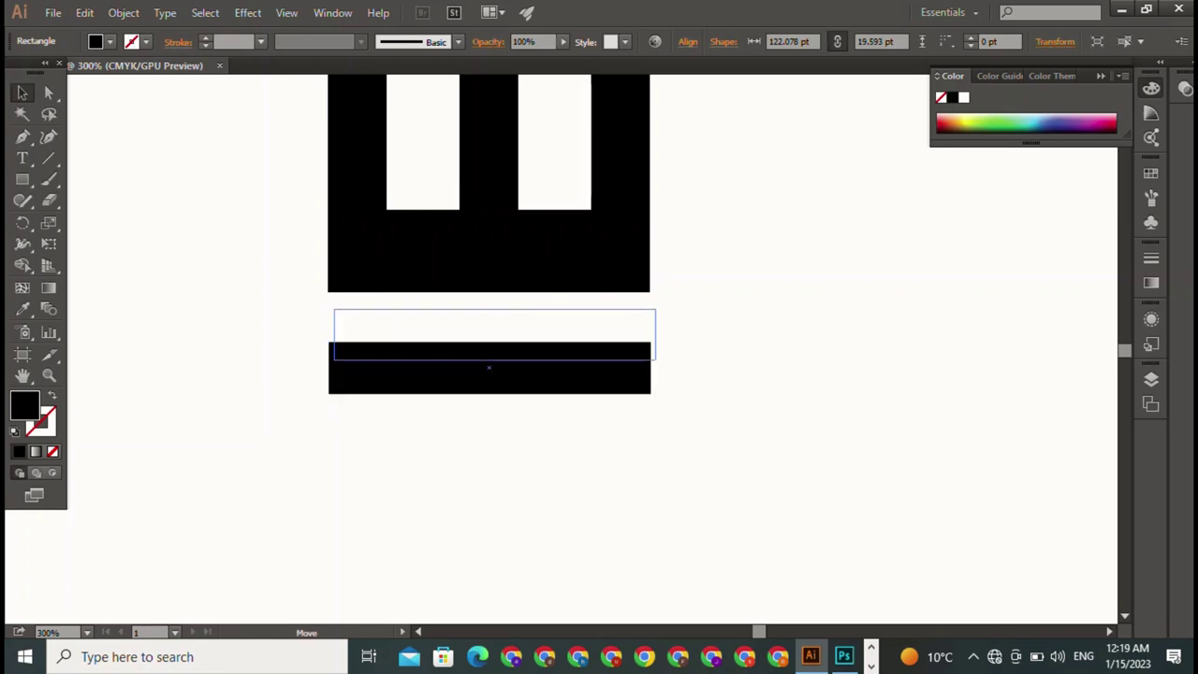
left_click_drag(494, 334, 494, 334)
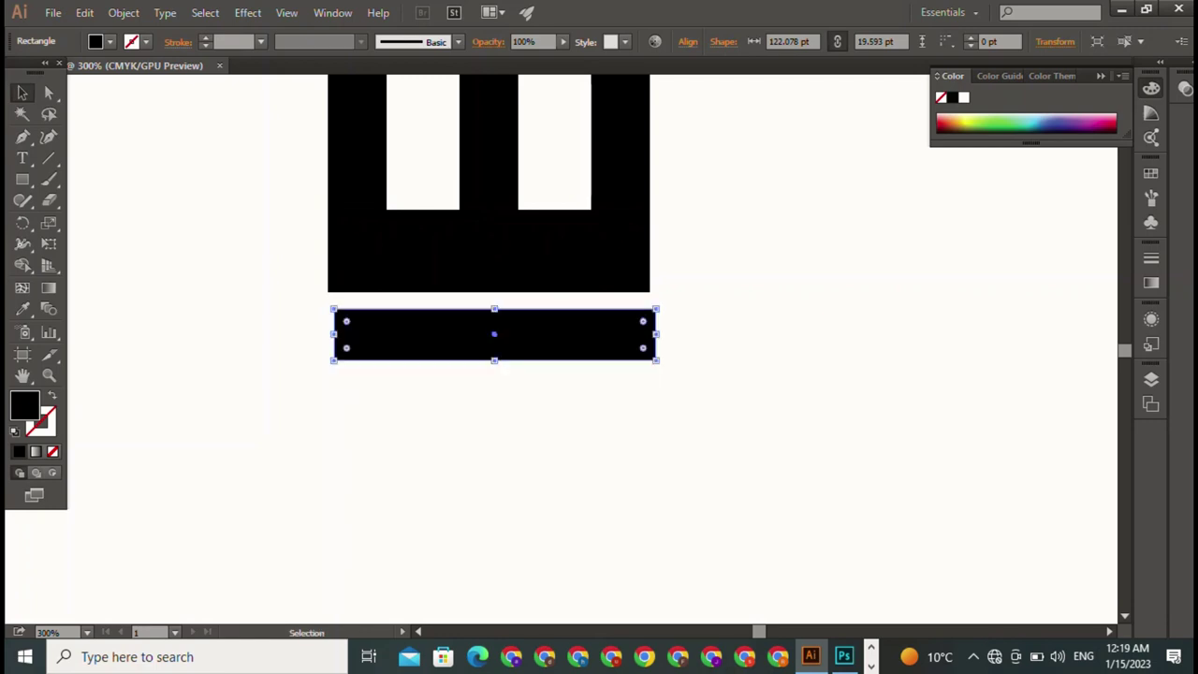
left_click_drag(657, 334, 615, 334)
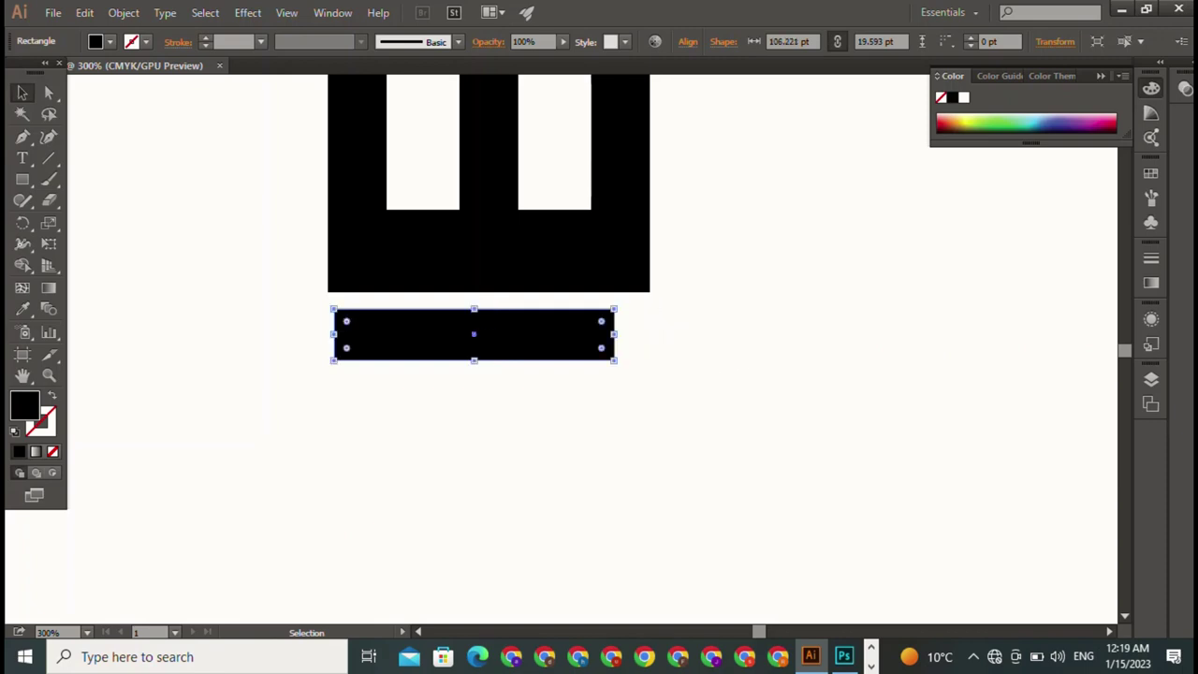
left_click_drag(333, 334, 356, 334)
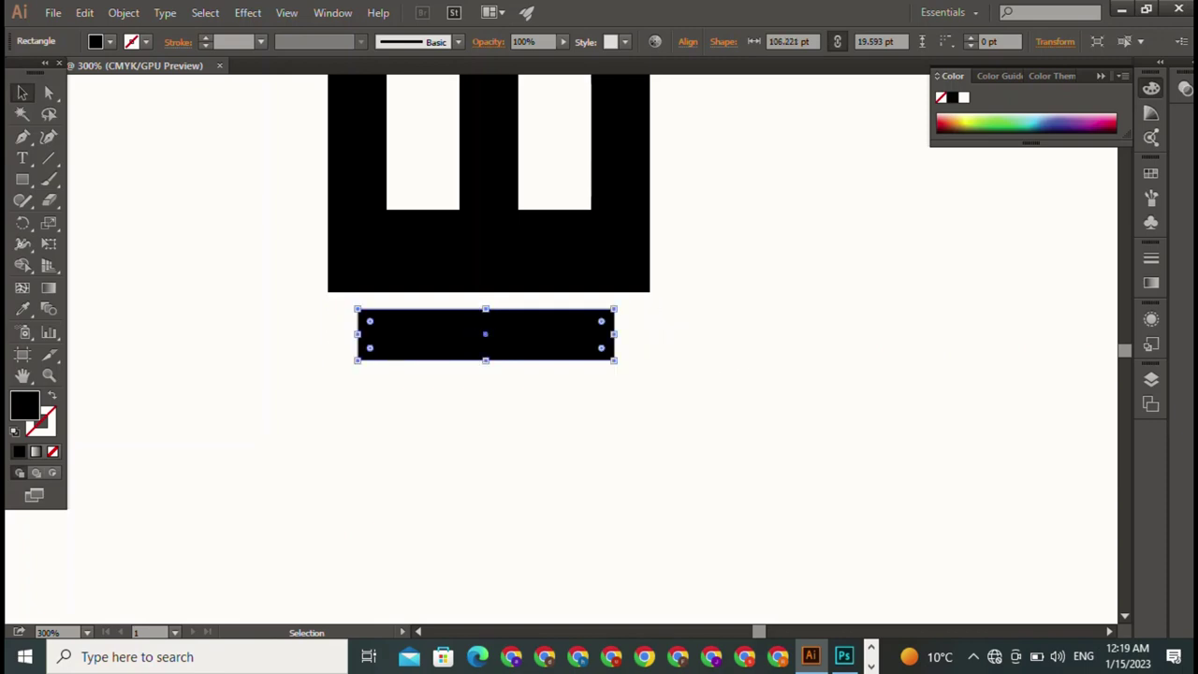
key("Up")
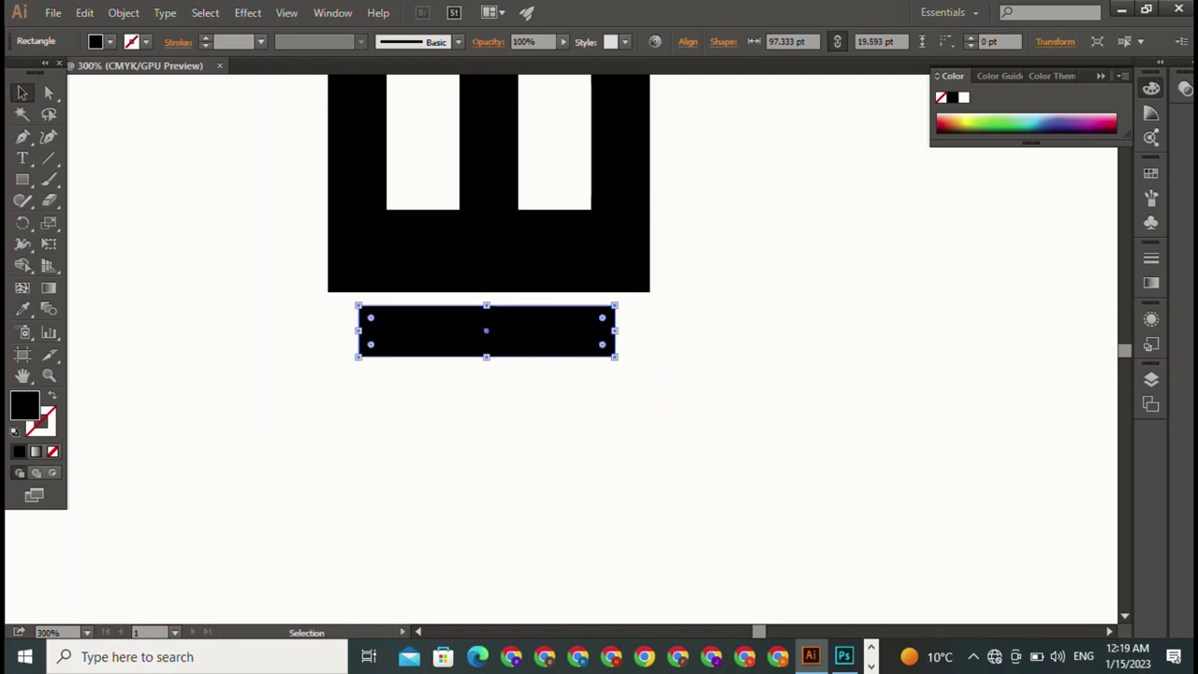
Place a full-width 122.078 pt copy of the base below the thin bar
left_click_drag(486, 331, 485, 422)
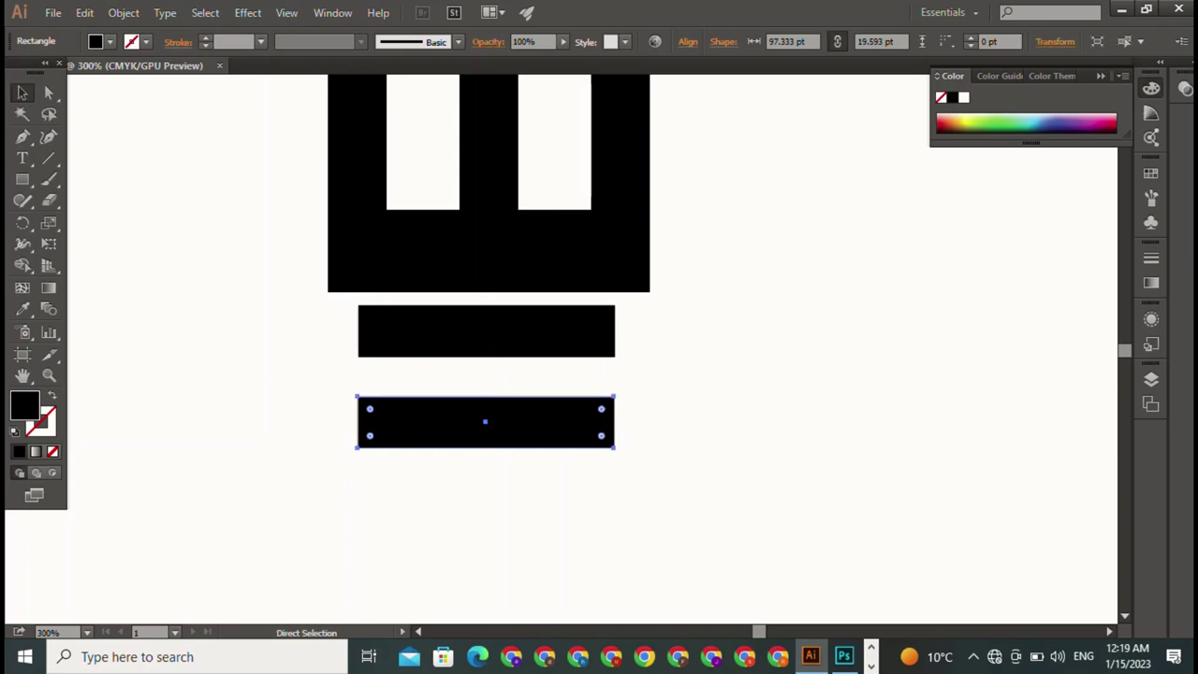
key("ctrl+z")
left_click(487, 250)
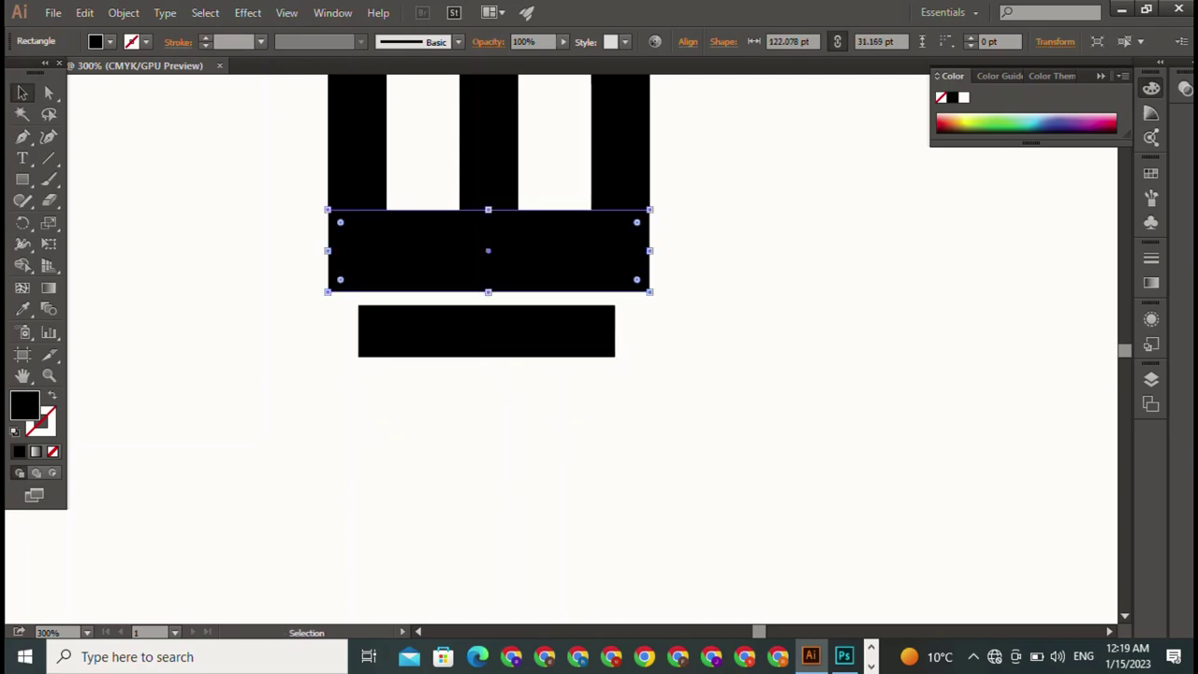
left_click_drag(488, 250, 494, 425)
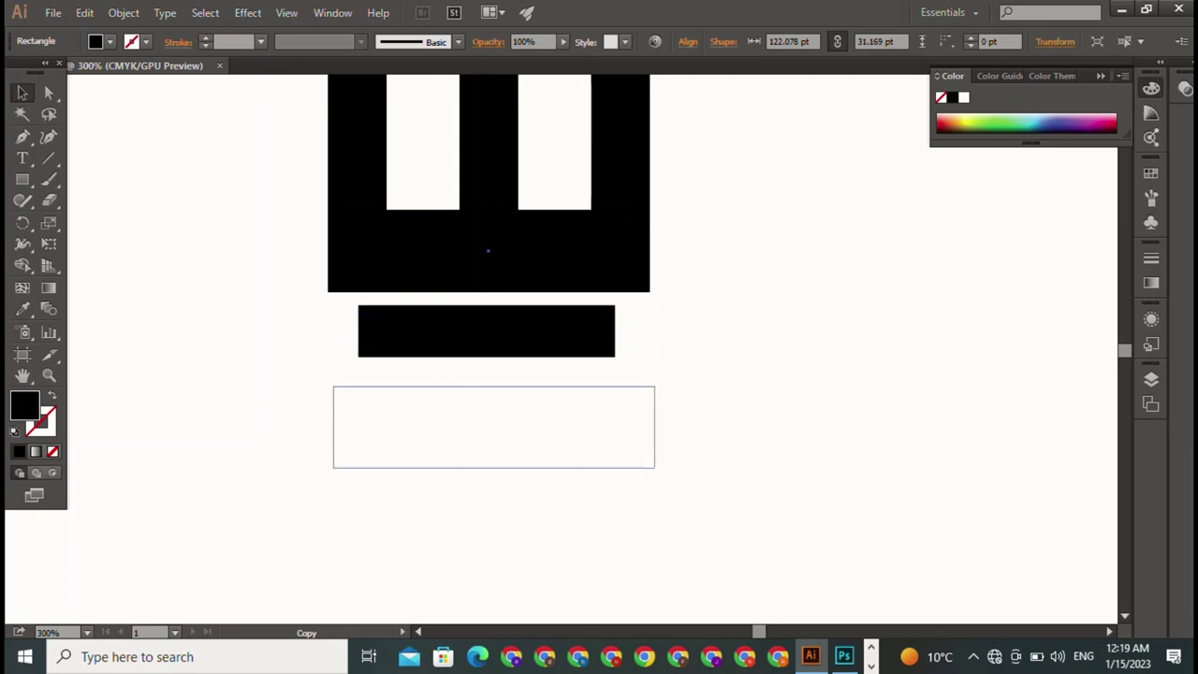
key("ctrl+shift+a")
left_click_drag(702, 213, 623, 459)
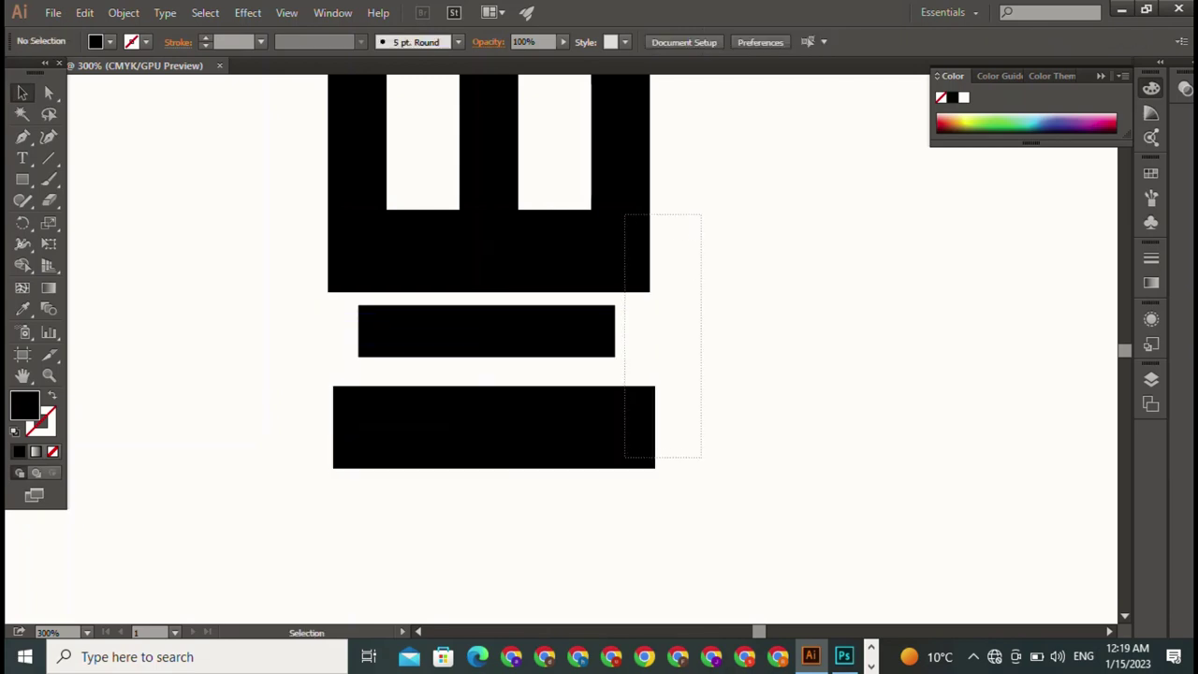
key("ctrl+shift+a")
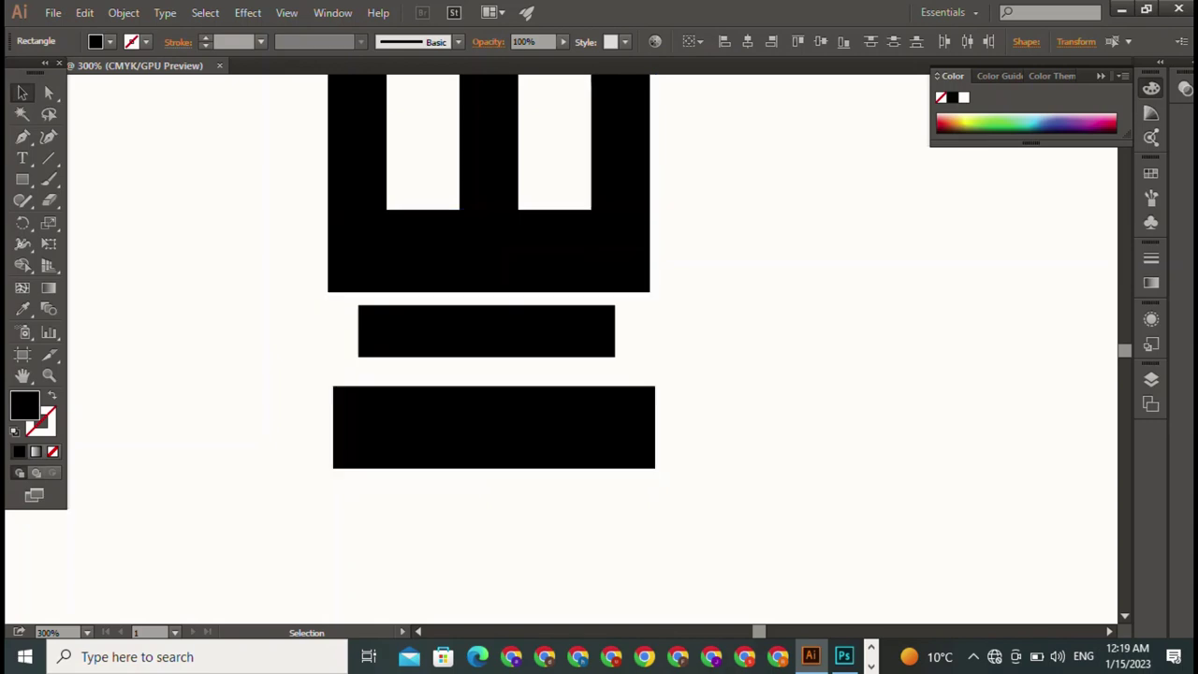
left_click(487, 332)
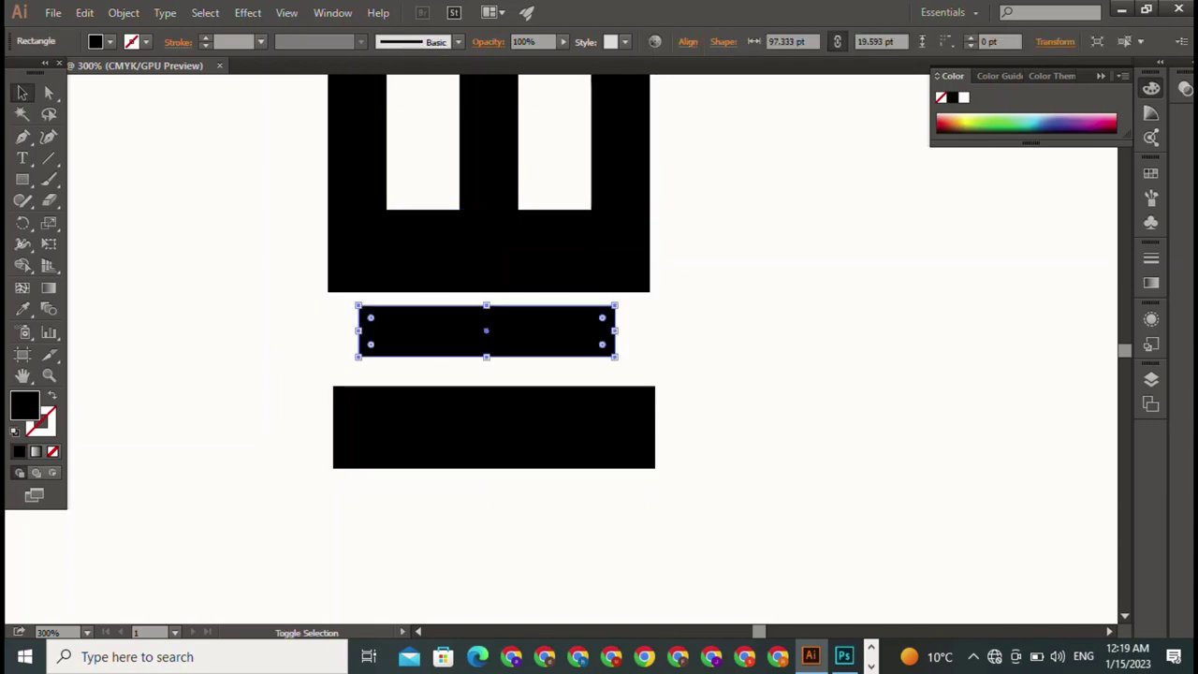
Horizontally centre the base, thin bar and bottom bar on one another
left_click(487, 253, "shift")
left_click(494, 427, "shift")
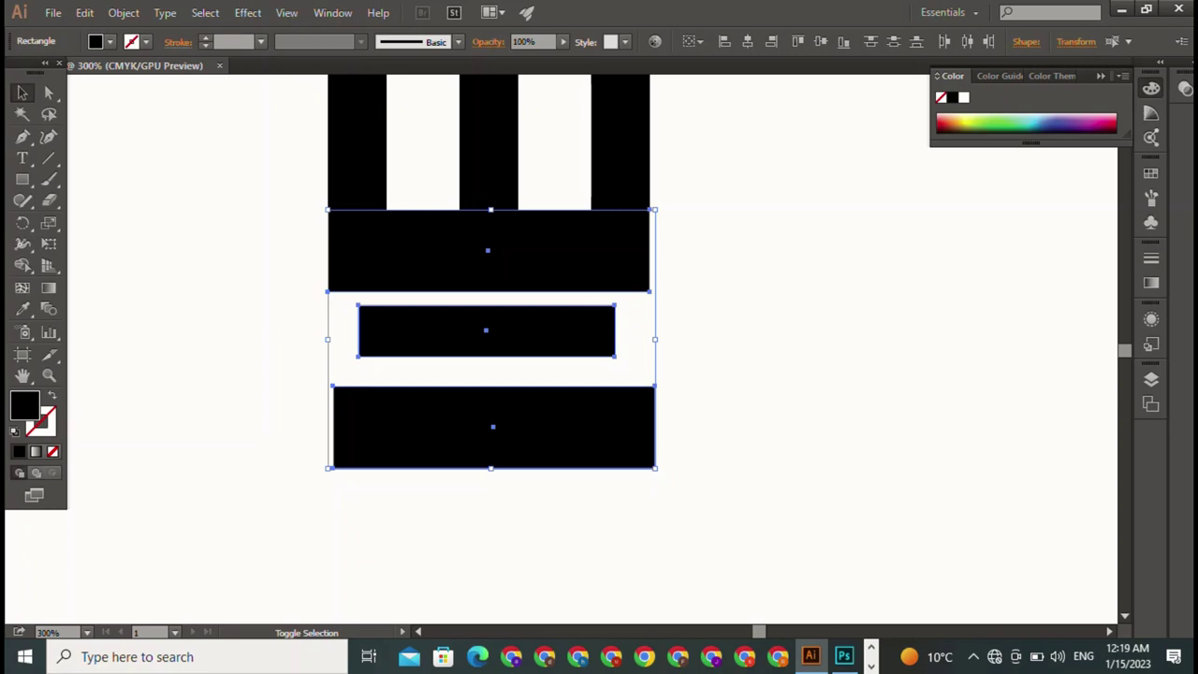
left_click(747, 41)
key("ctrl+shift+a")
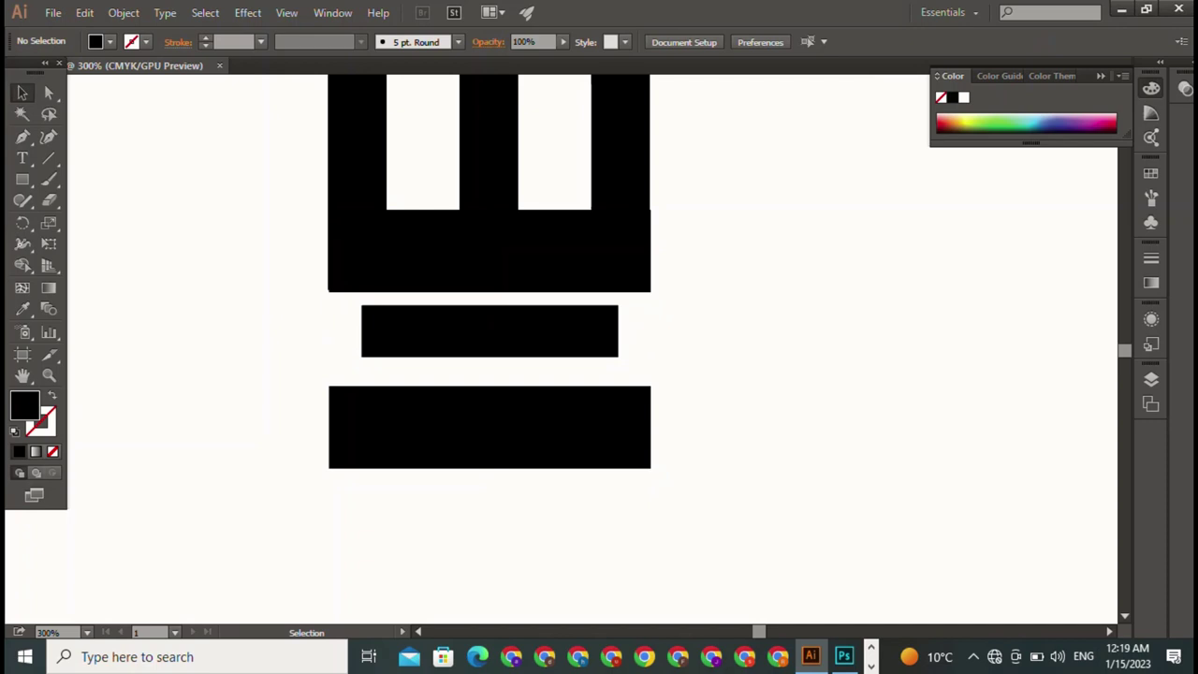
Thin the bottom bar to 21.242 pt tall and zoom out to view the mark
left_click(489, 427)
left_click_drag(490, 469, 490, 442)
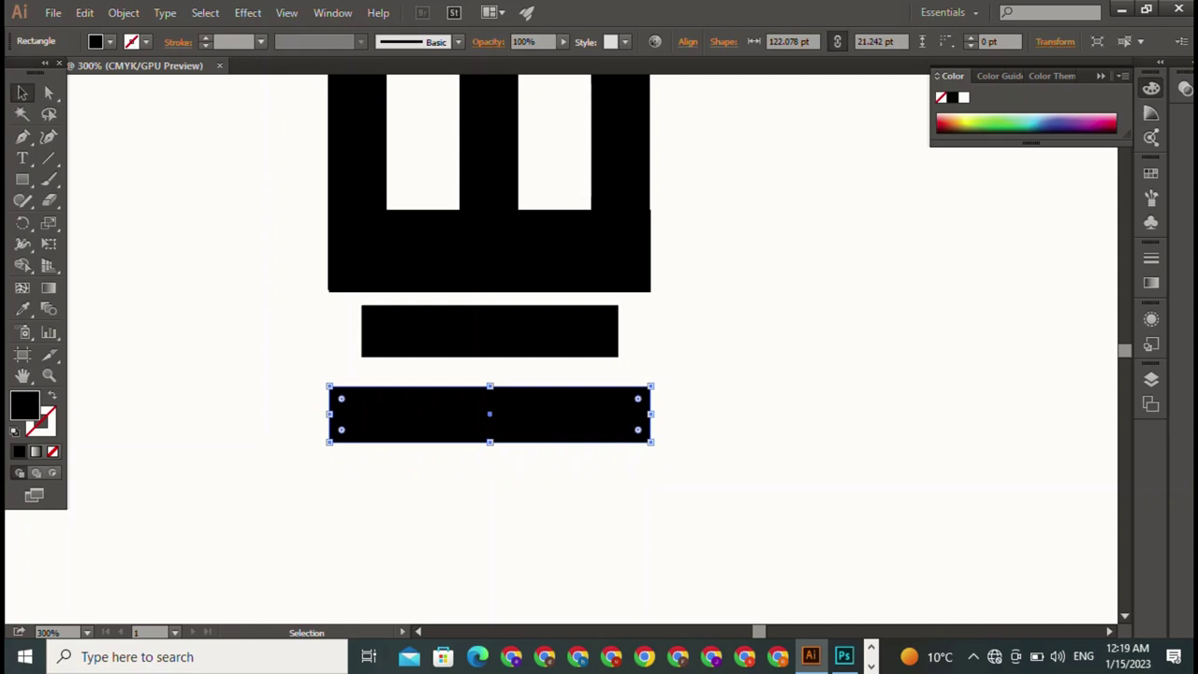
left_click_drag(489, 442, 489, 450)
key("ctrl+shift+a")
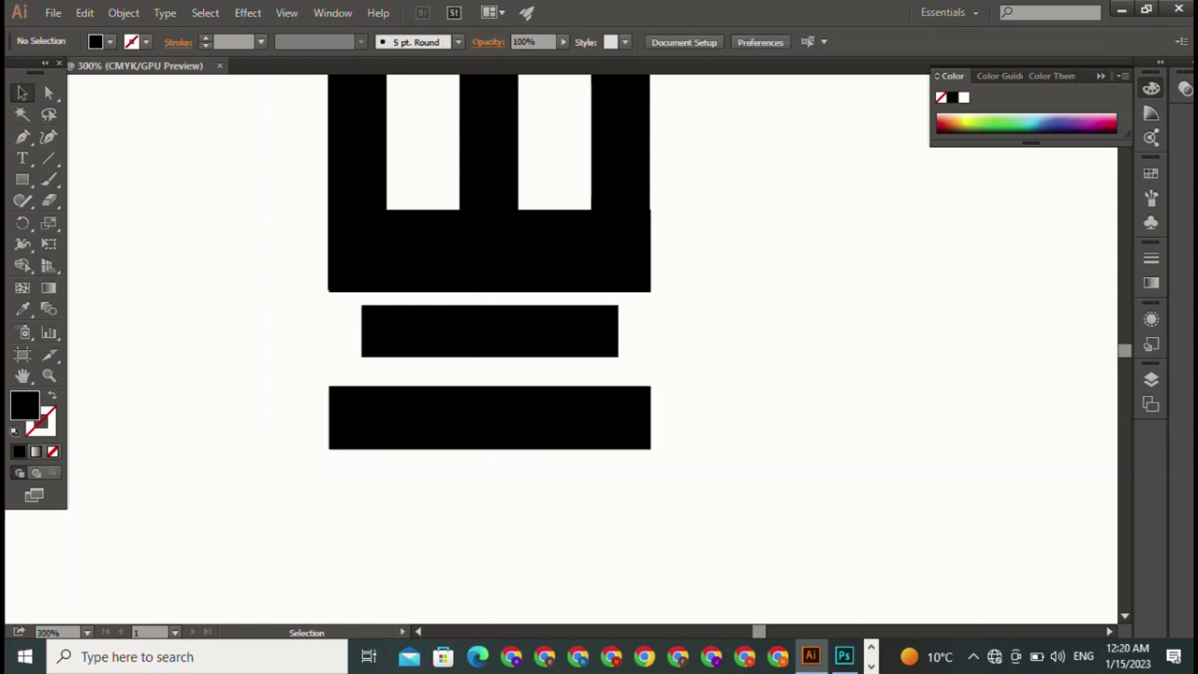
key("a")
key("ctrl+minus")
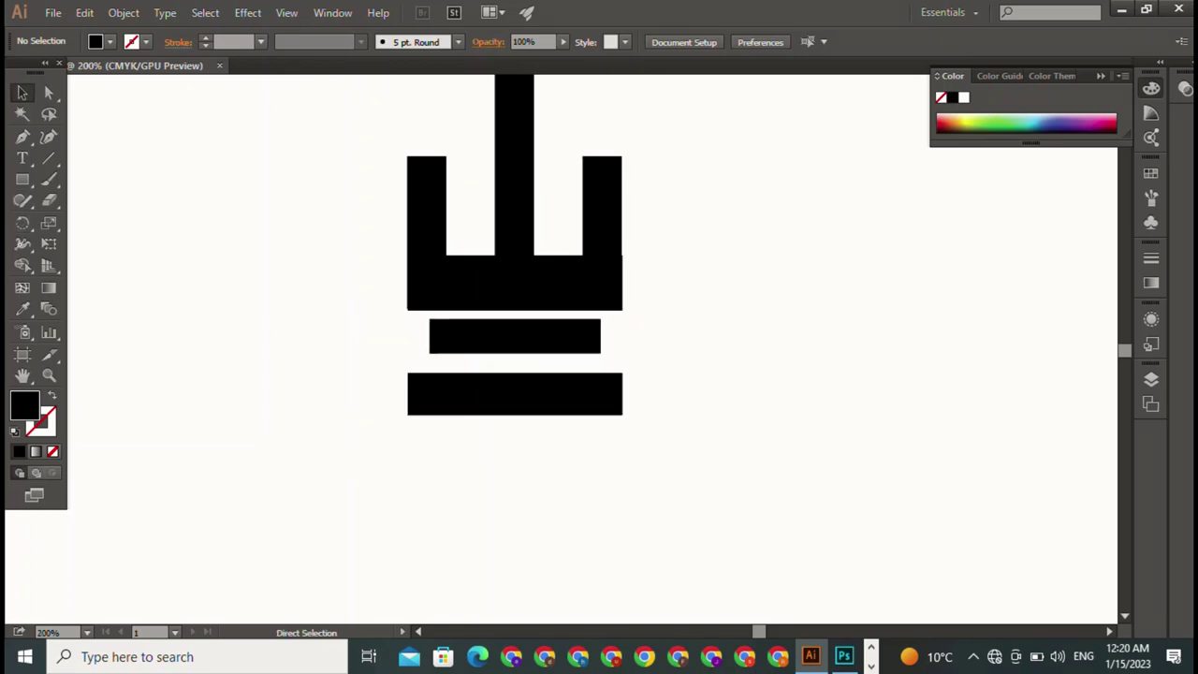
key("ctrl+minus")
key("ctrl+minus")
Add a text line reading '9 T' above the mark
key("v")
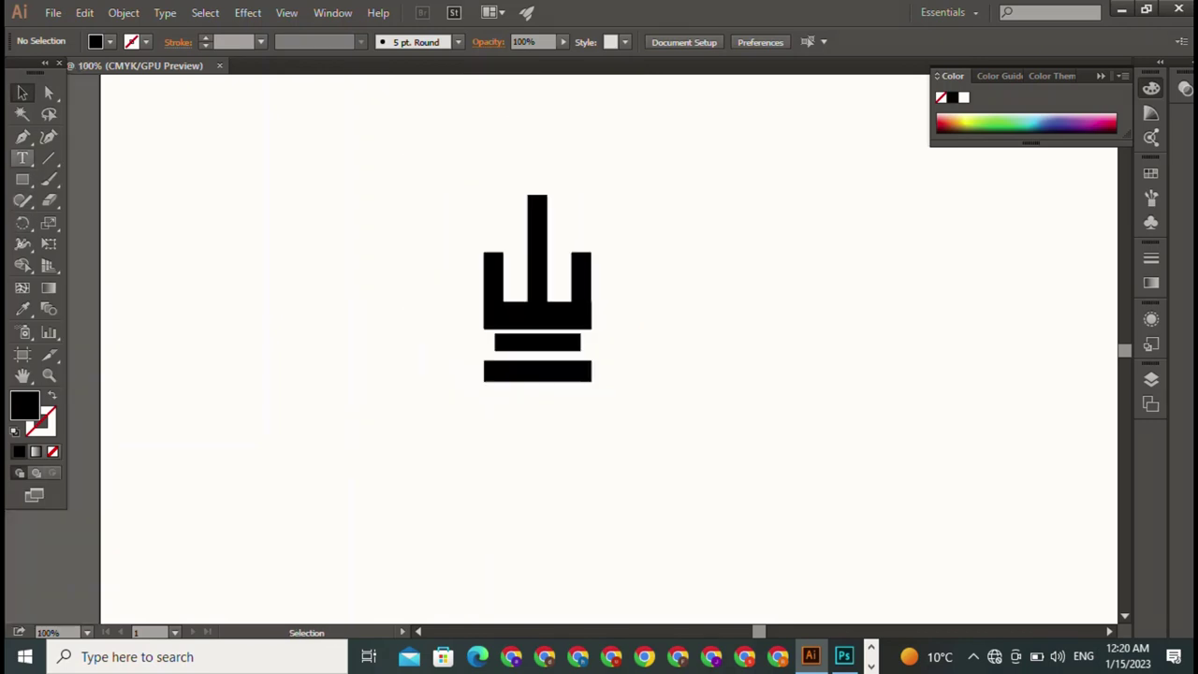
key("t")
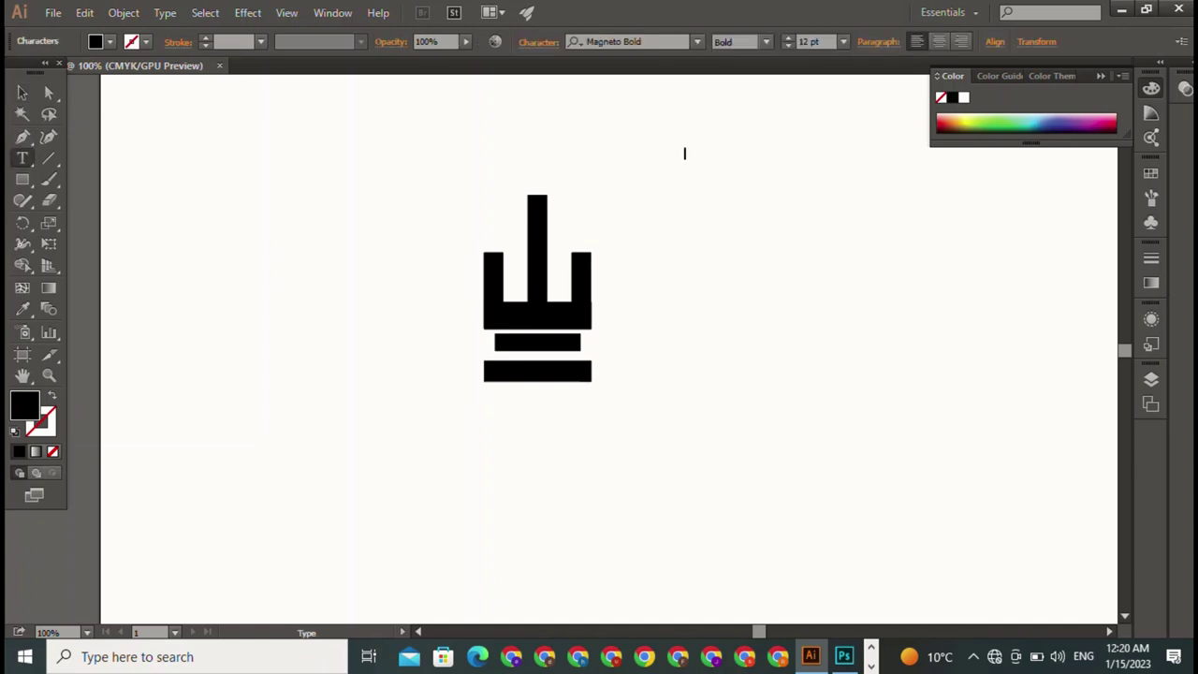
left_click(684, 154)
type("9")
type(" 9")
key("BackSpace")
key("BackSpace")
type("T")
key("Escape")
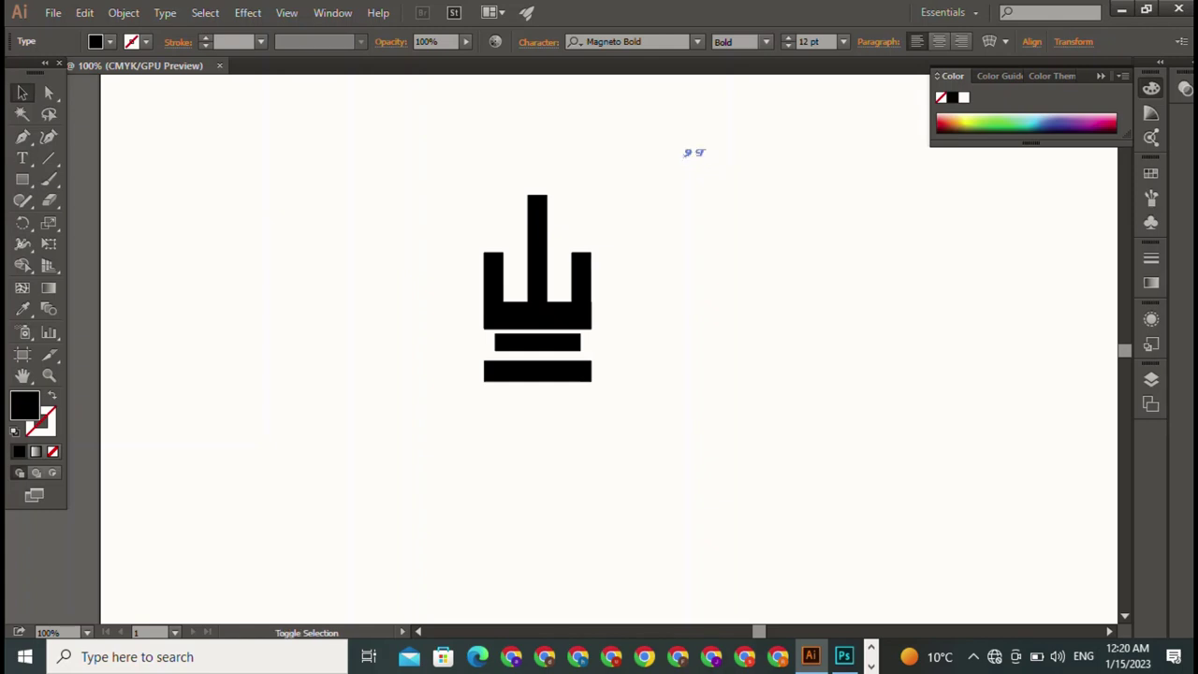
Scale the 9 T text up to 185 pt
left_click_drag(709, 162, 922, 293)
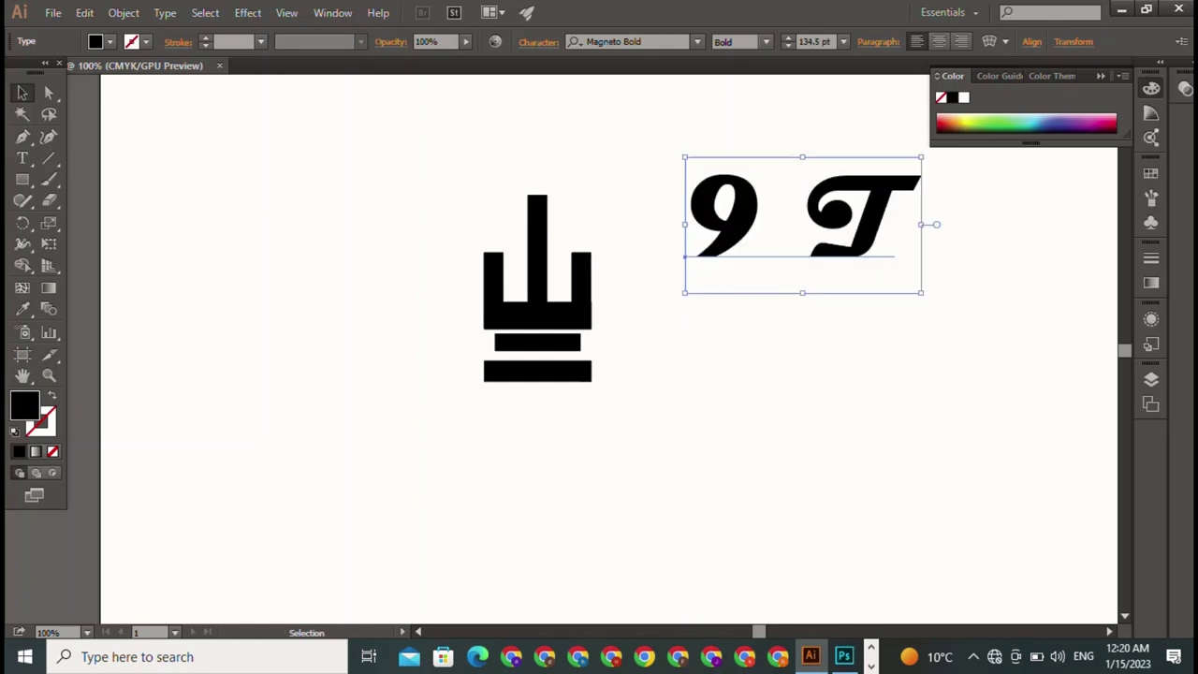
left_click_drag(922, 293, 1010, 344)
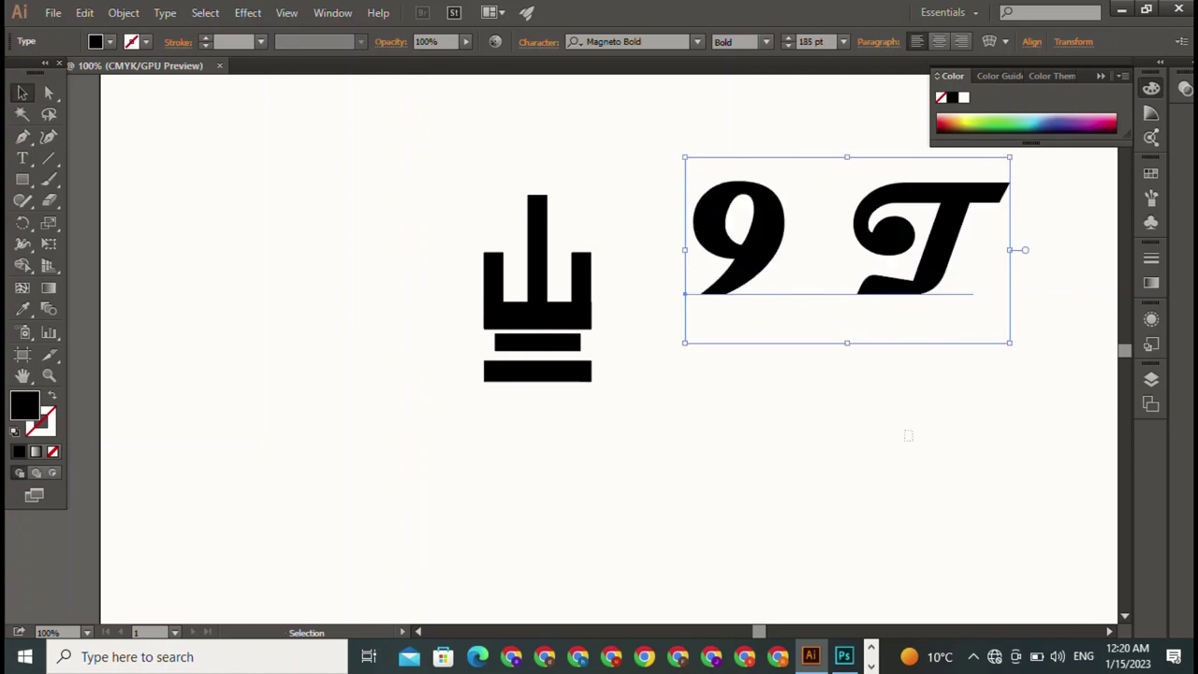
key("t")
left_click(854, 250)
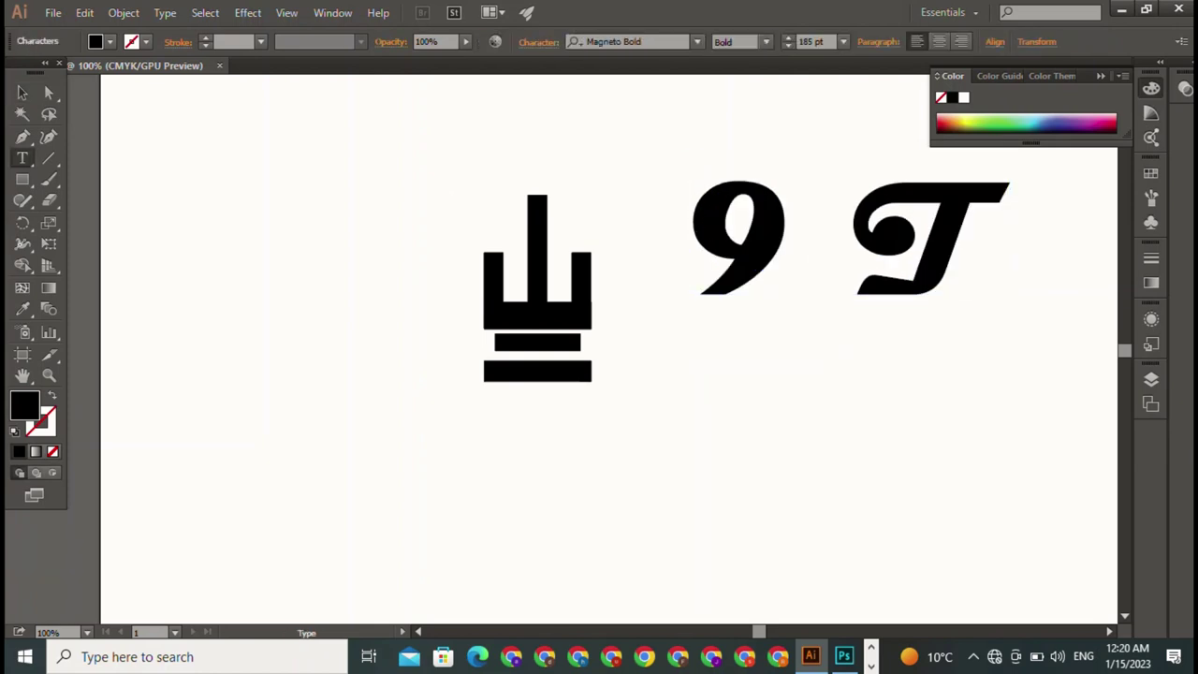
key("shift+Right")
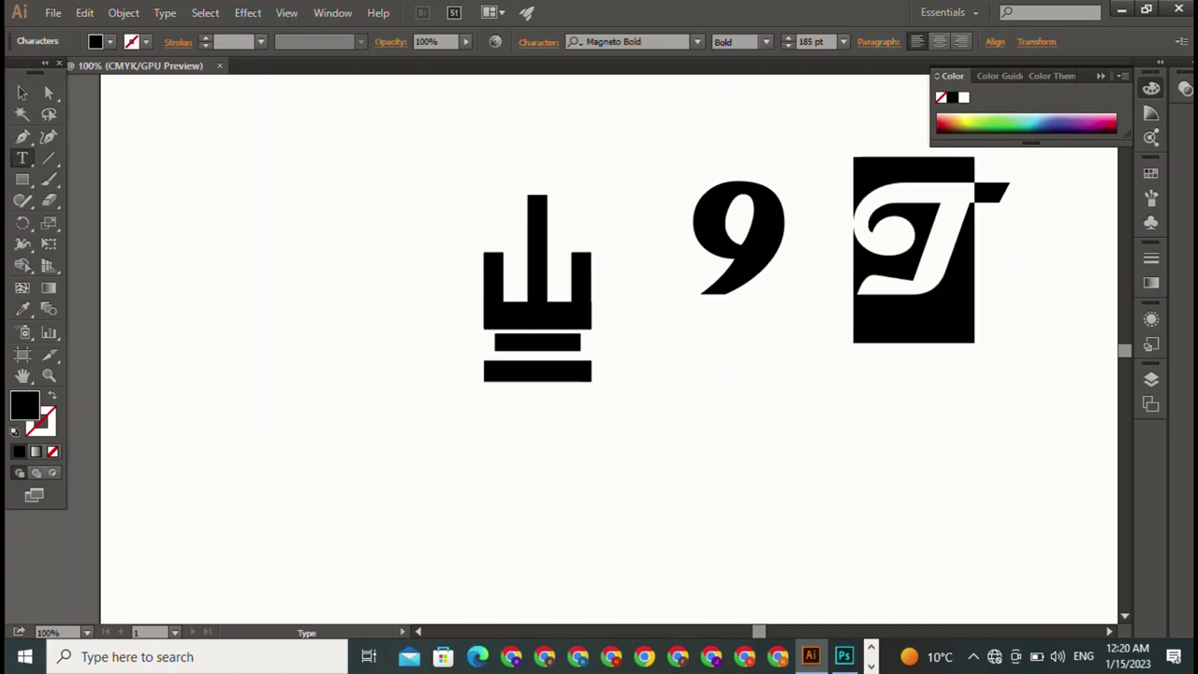
left_click(646, 41)
type("h")
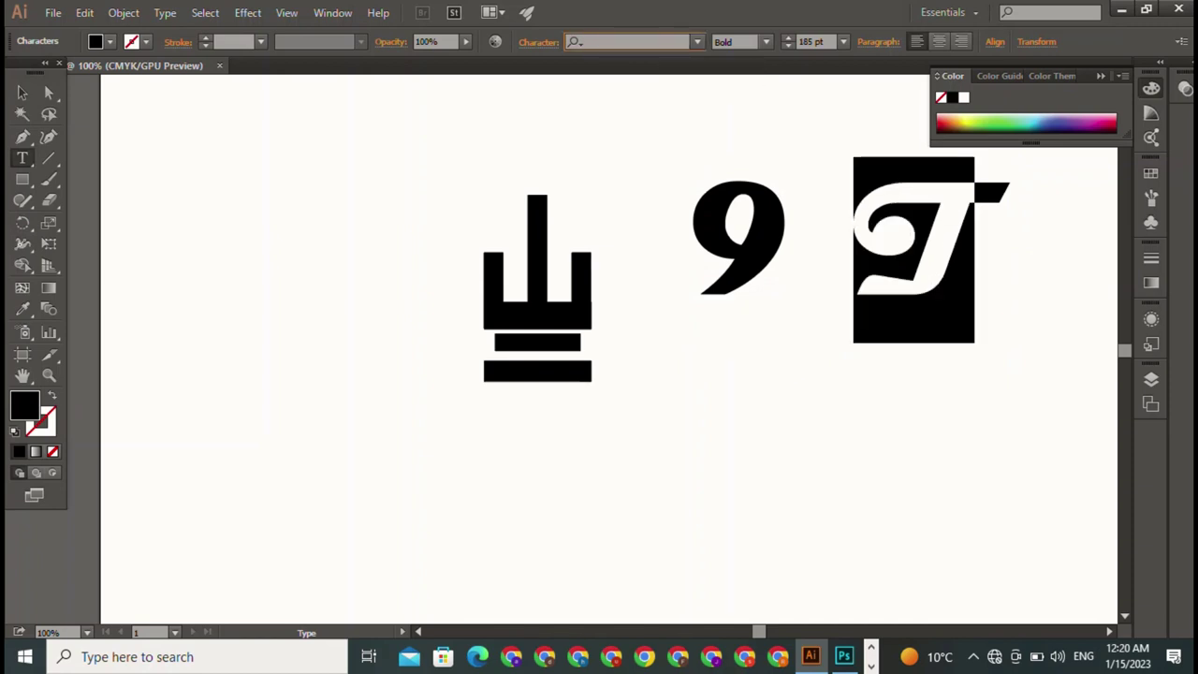
type("o")
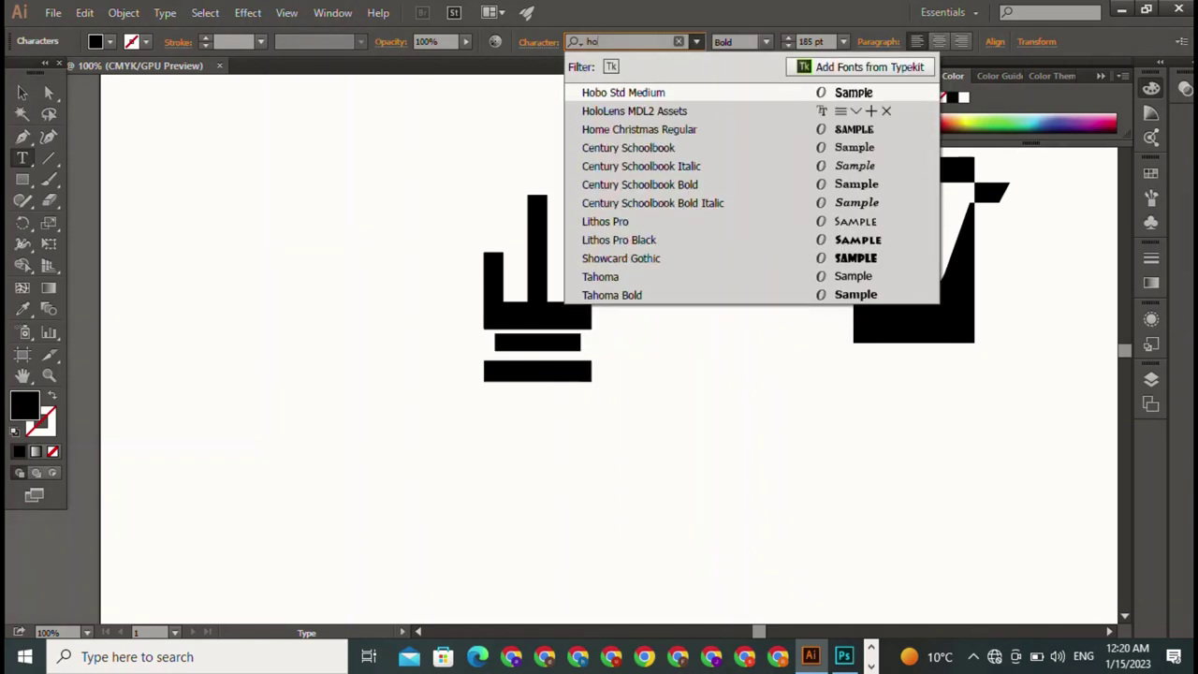
key("Down")
key("Down")
key("Return")
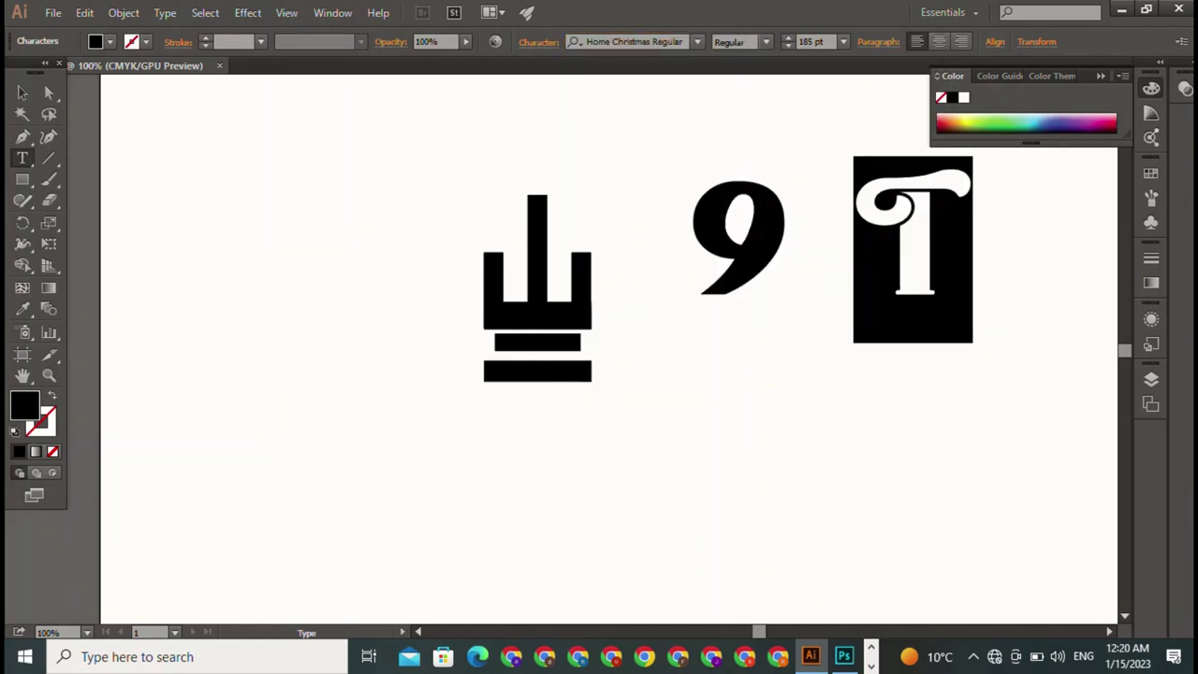
left_click(698, 41)
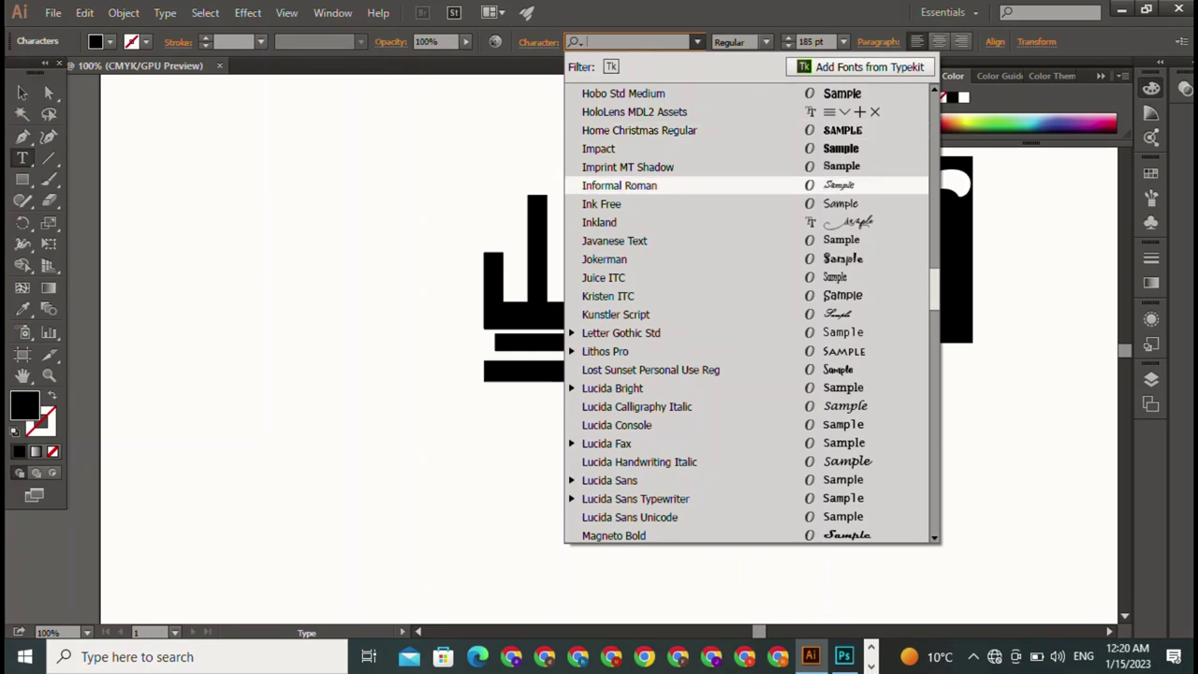
left_click(636, 223)
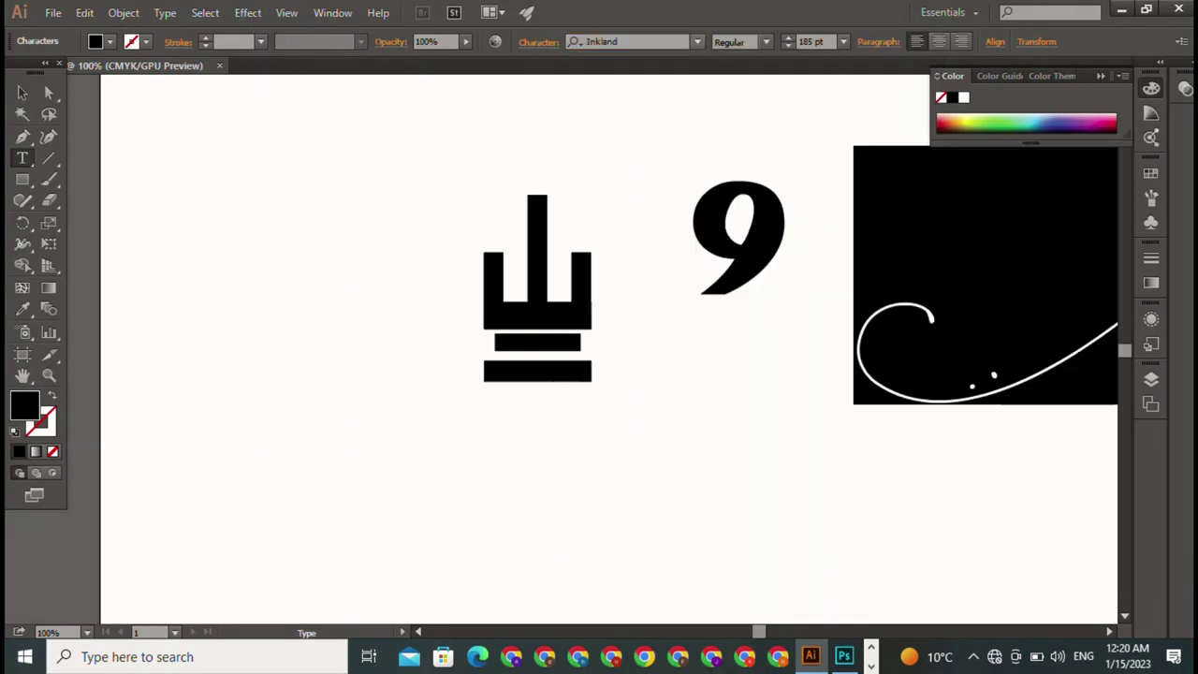
left_click(697, 42)
key("Down")
key("Down")
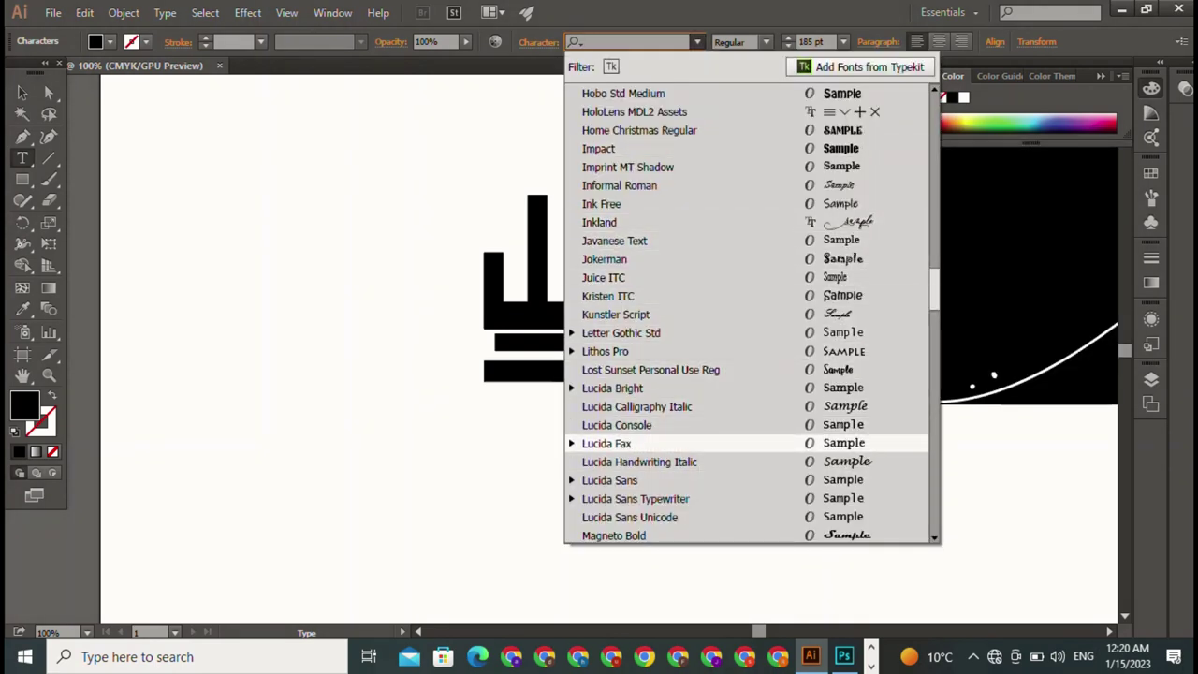
key("Down")
key("Down")
key("Return")
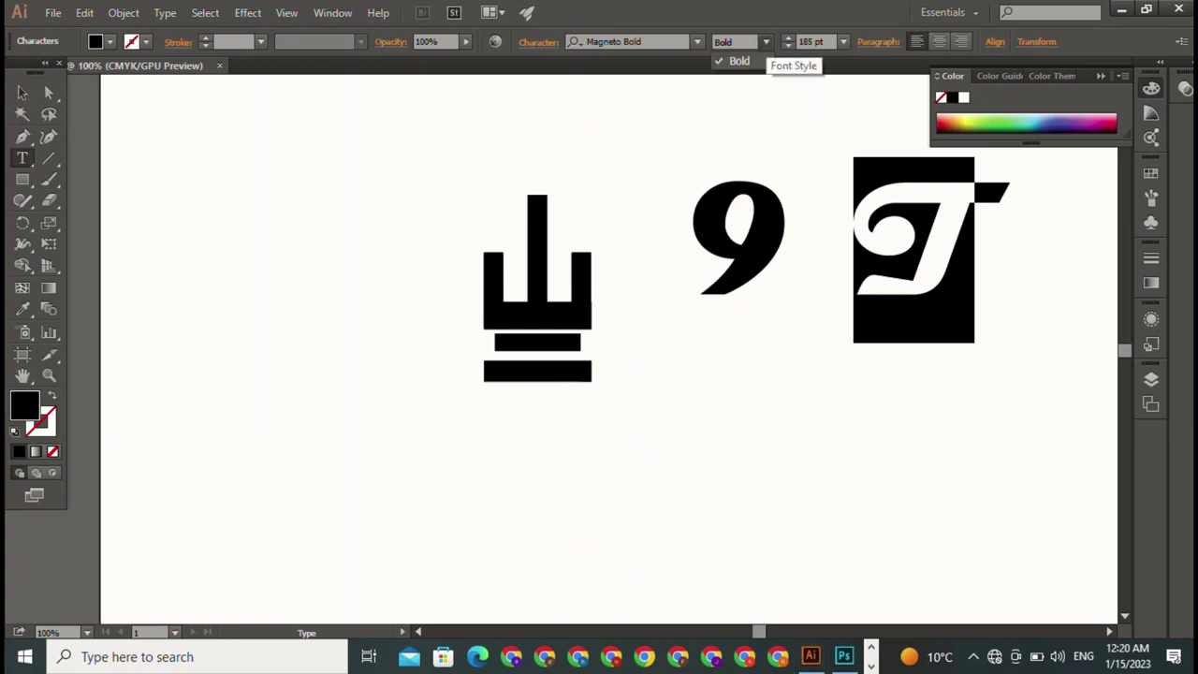
Shrink the 9 T text to 113.5 pt and place it beside the black symbol
key("Escape")
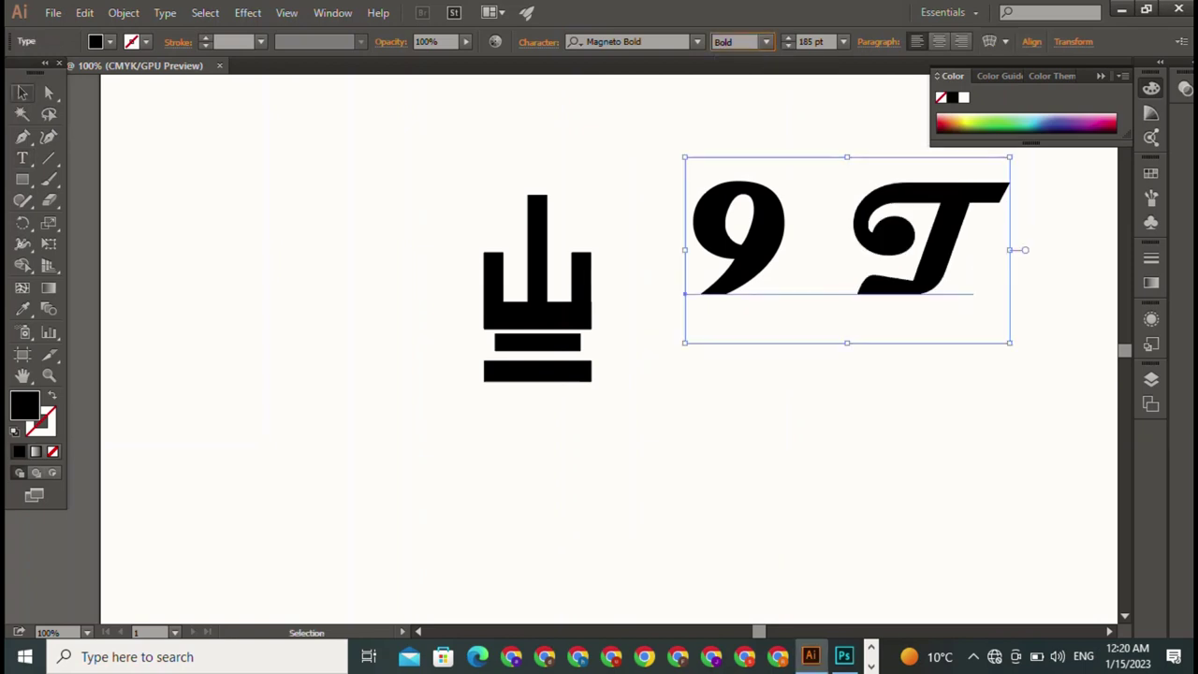
key("ctrl+shift+a")
left_click(926, 234)
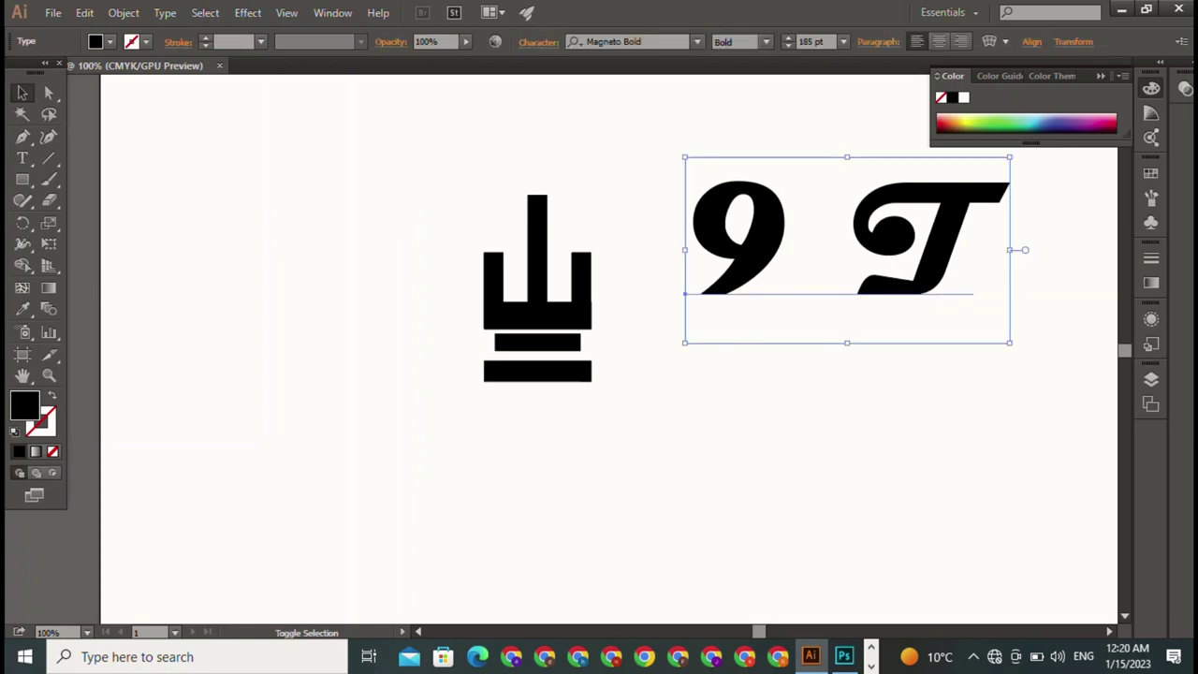
left_click_drag(1011, 226, 924, 225)
left_click_drag(924, 294, 885, 271)
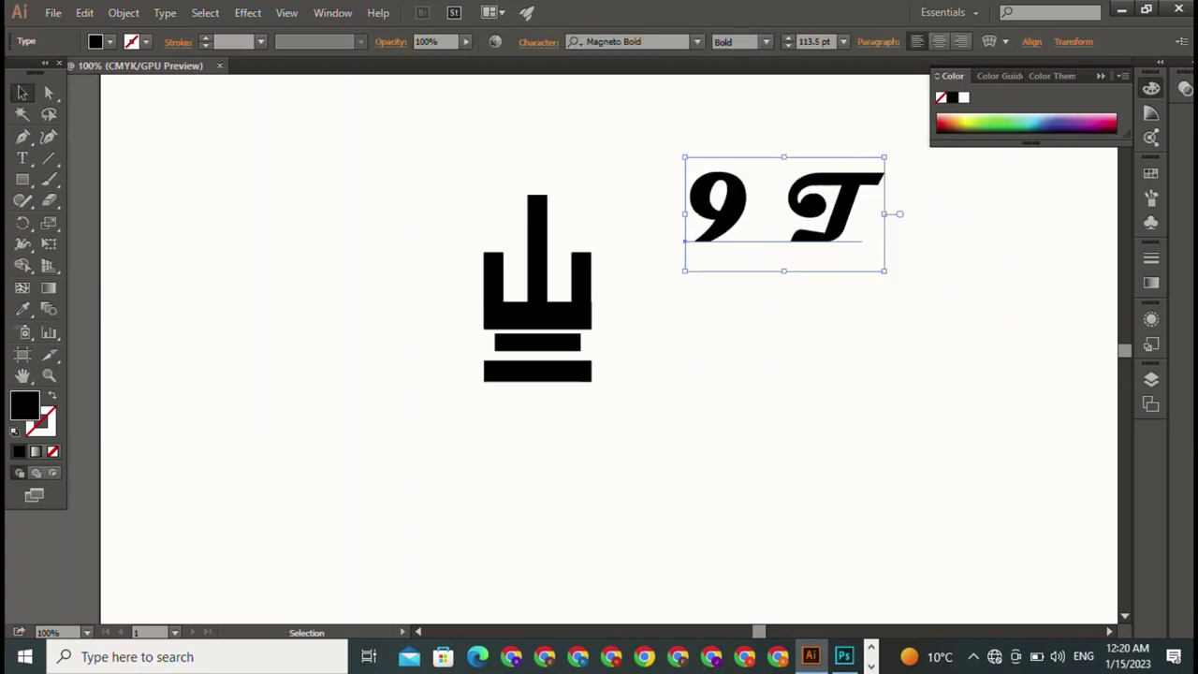
left_click_drag(784, 213, 705, 317)
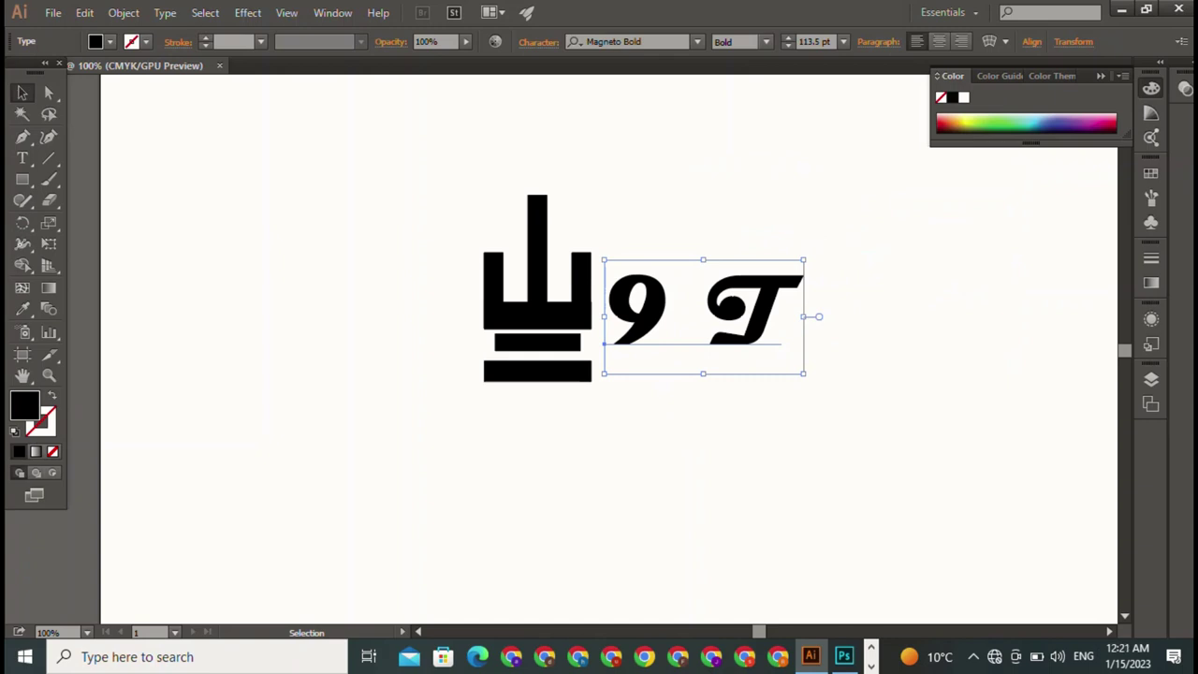
Widen the symbol's upper horizontal bar slightly to about 123.8 pt
left_click(581, 290)
left_click(561, 316)
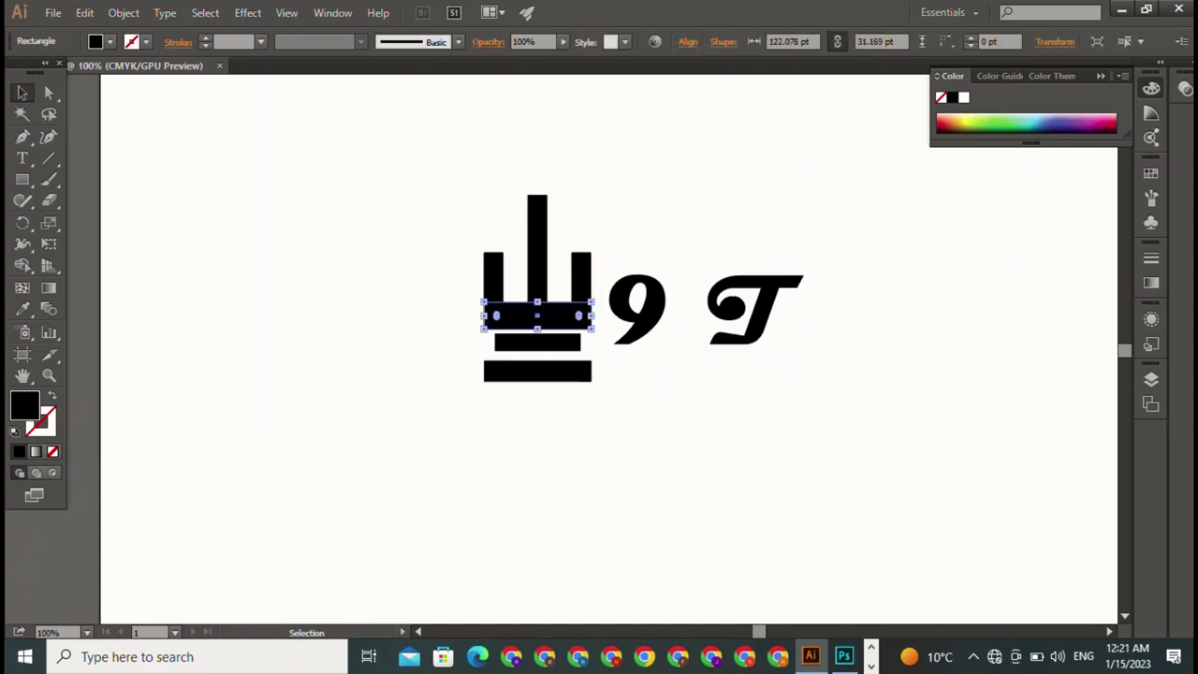
left_click_drag(592, 315, 593, 316)
key("ctrl+shift+a")
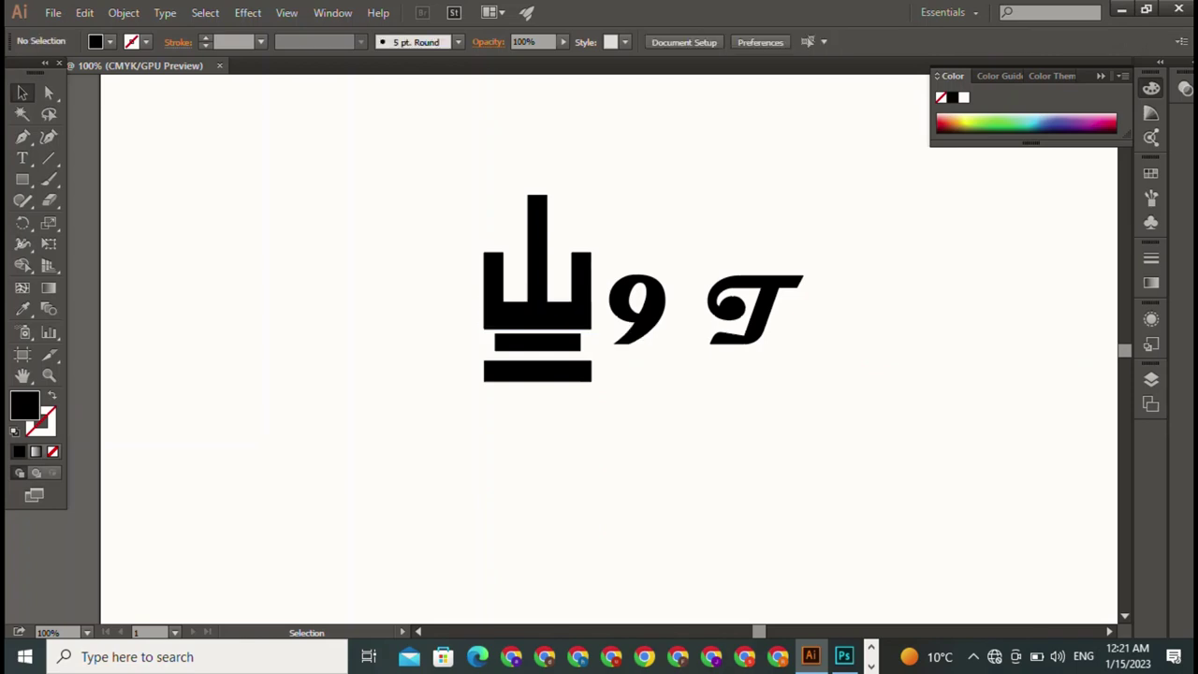
Pen-draw a closed curved black swoosh rising right after the T, then shift it slightly left
scroll(561, 347, "right", 3)
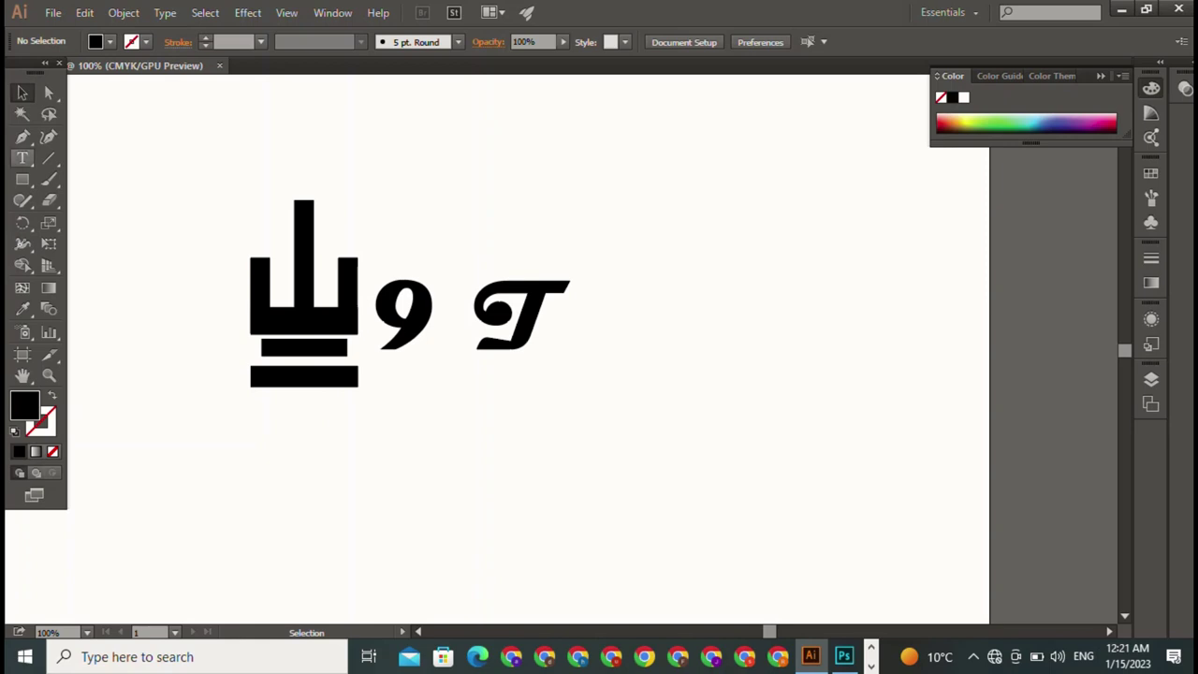
key("t")
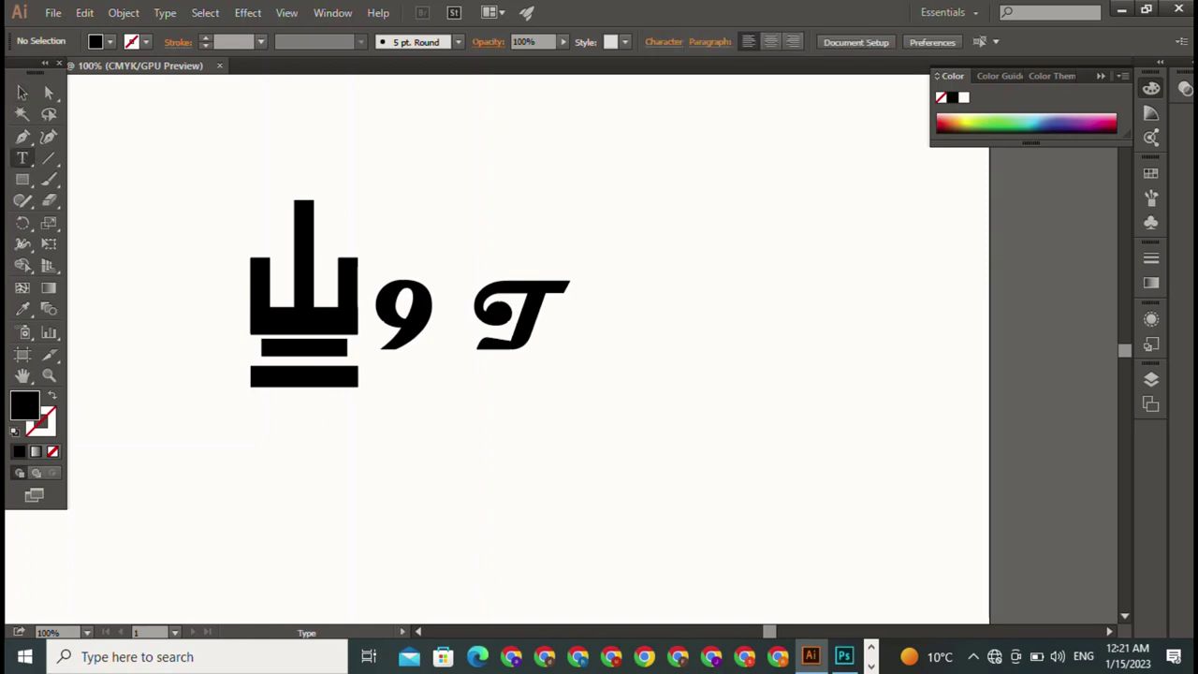
left_click(22, 137)
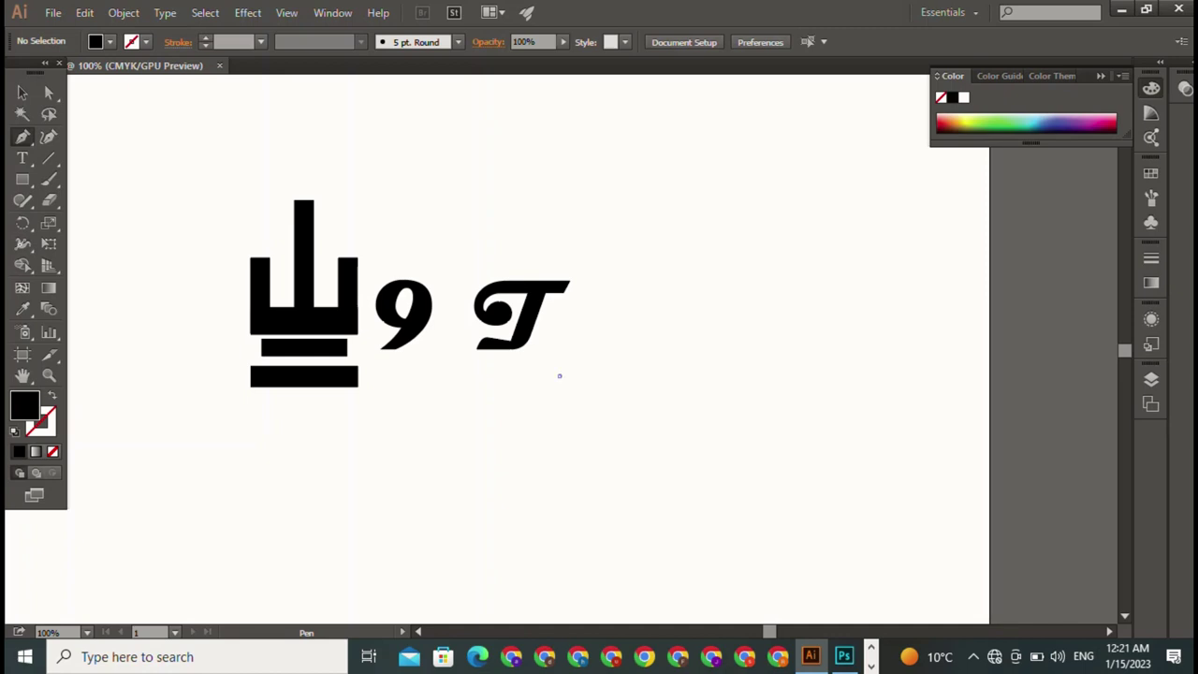
left_click(560, 375)
left_click_drag(741, 285, 758, 226)
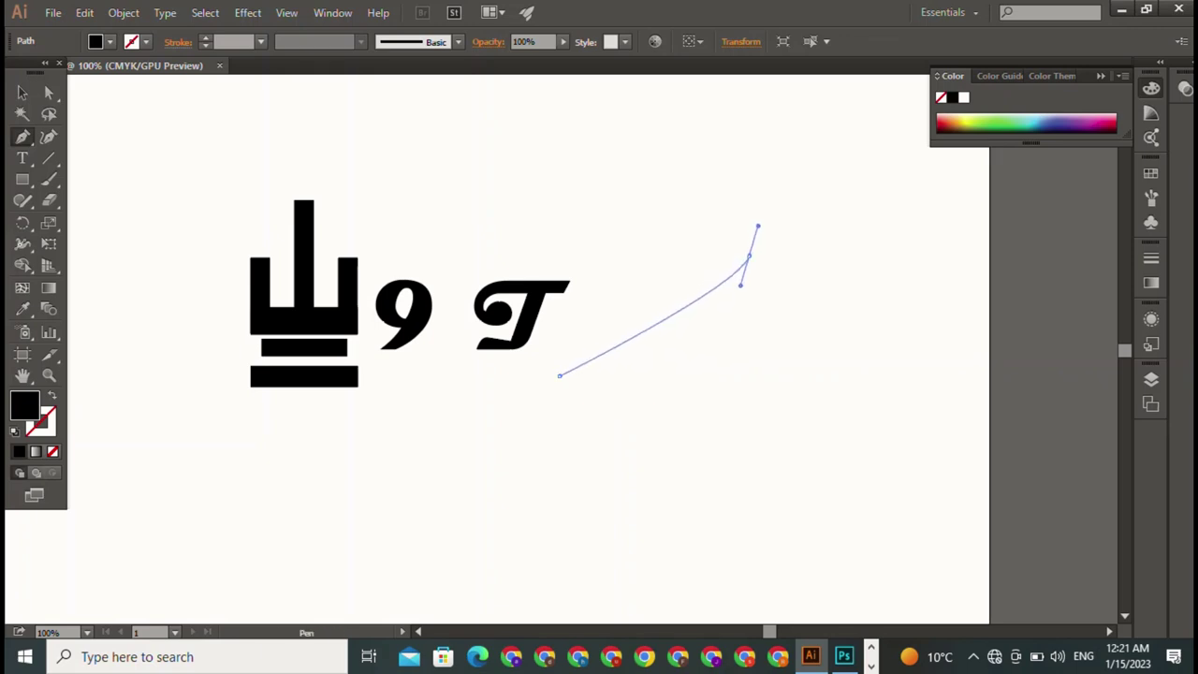
left_click(749, 256)
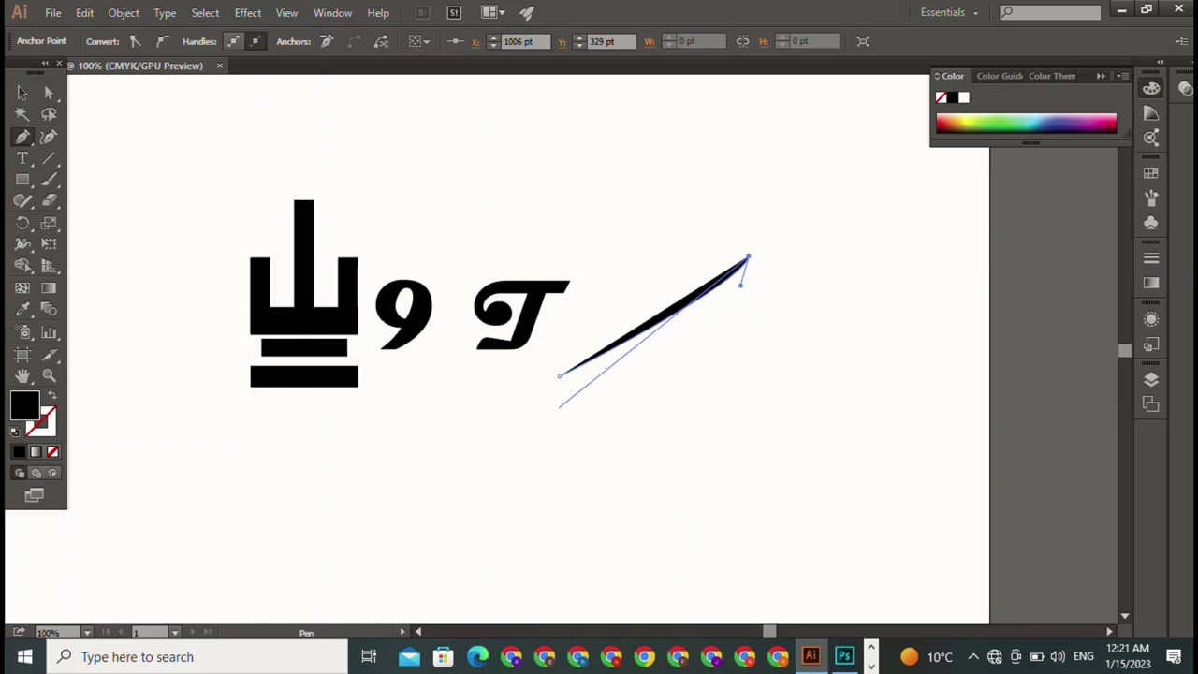
mouse_move(560, 375)
left_mouse_down()
mouse_move(592, 388)
mouse_move(715, 360)
mouse_move(723, 343)
left_mouse_up()
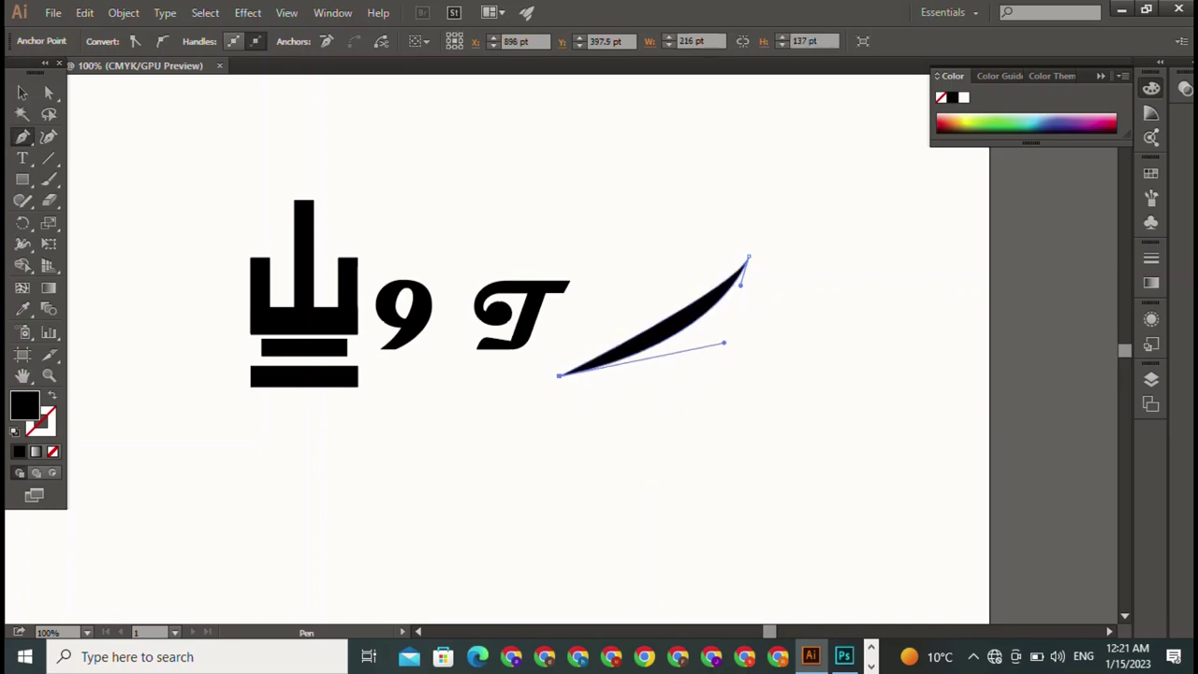
key("v")
key("ctrl+shift+a")
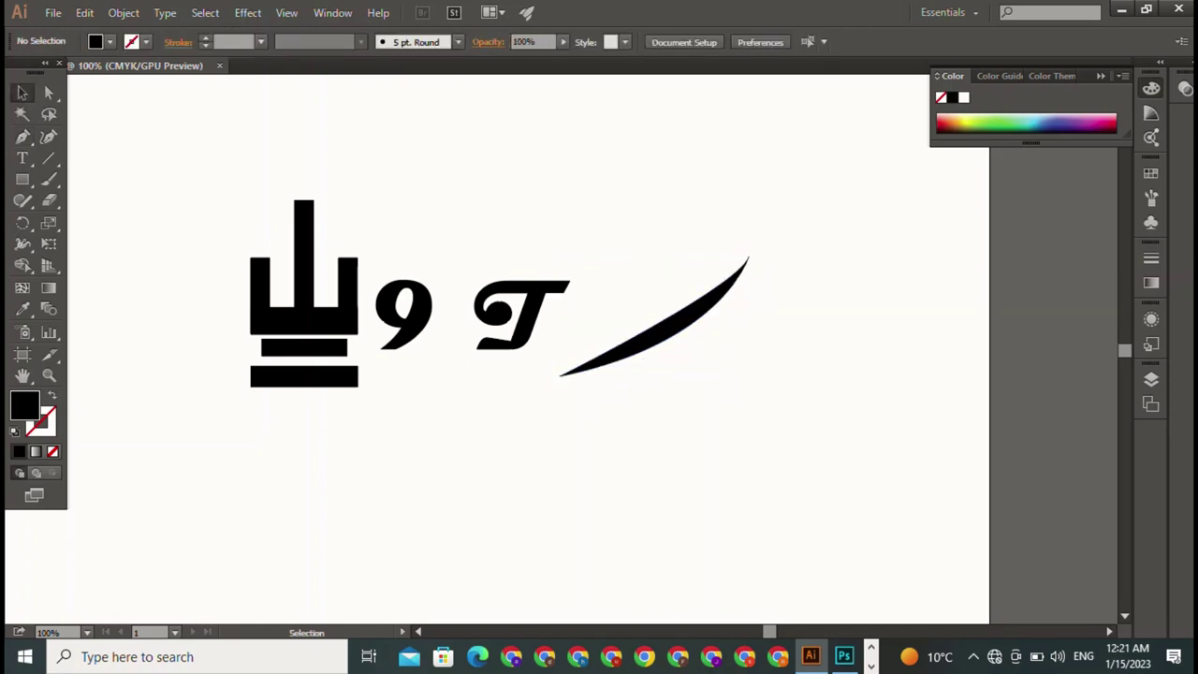
left_click_drag(654, 322, 624, 322)
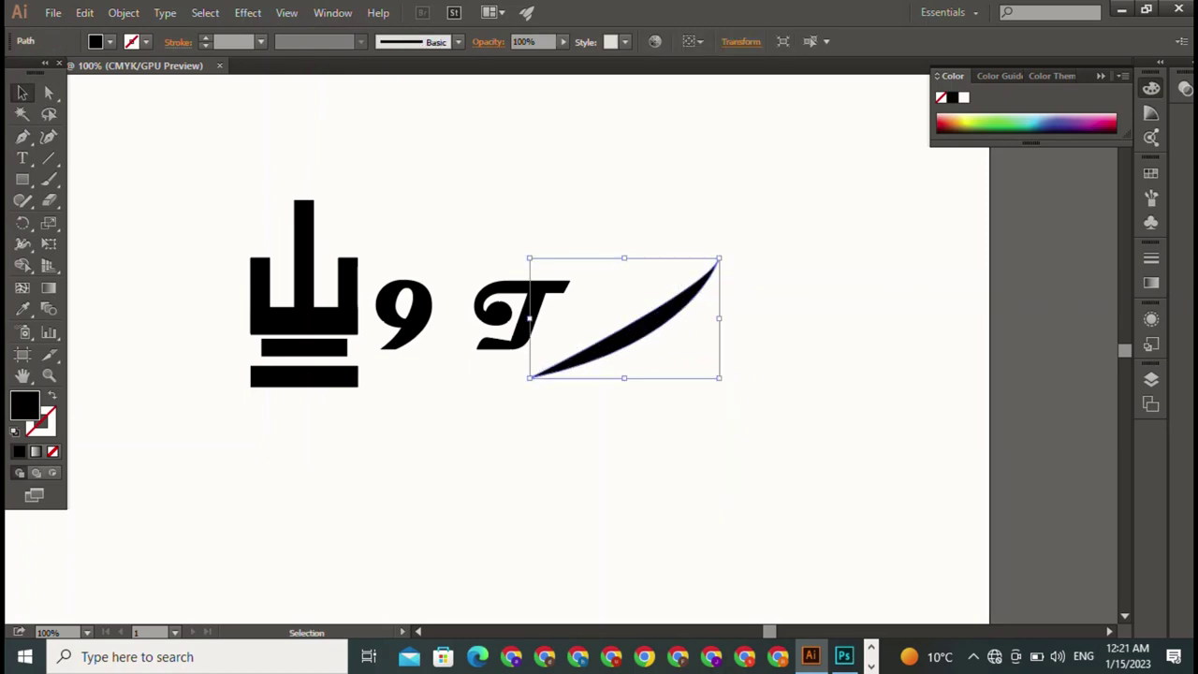
key("p")
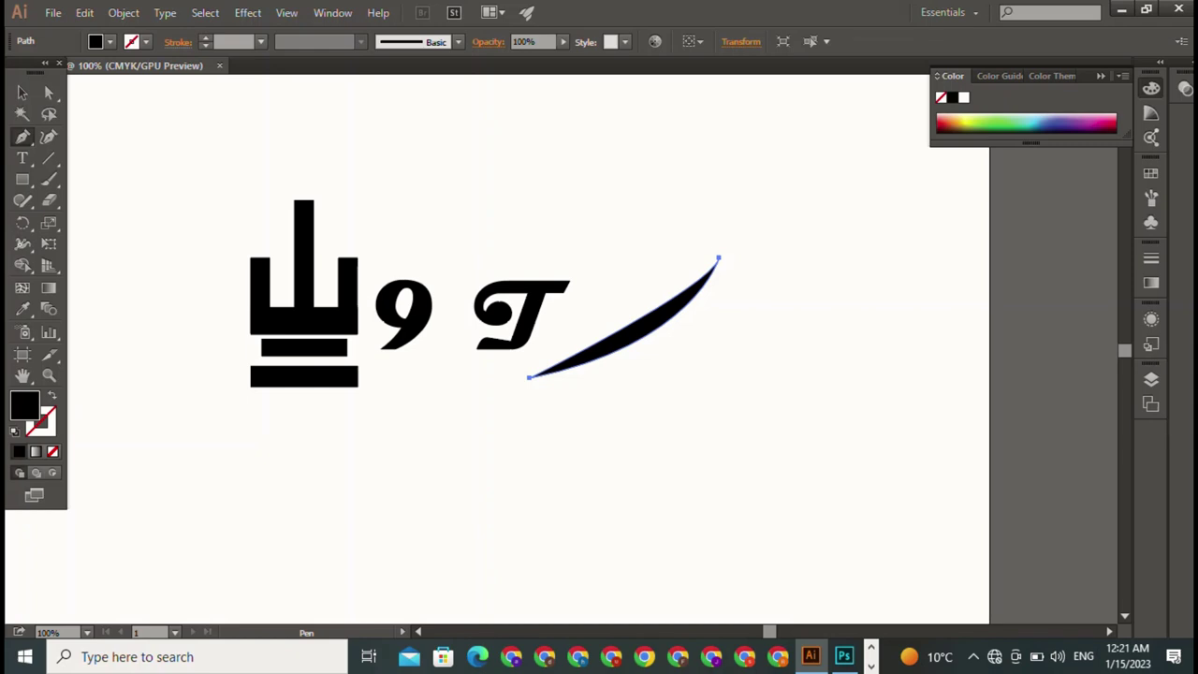
Draw a small slanted bar stroke above the symbol
left_click(362, 125)
left_click(390, 145)
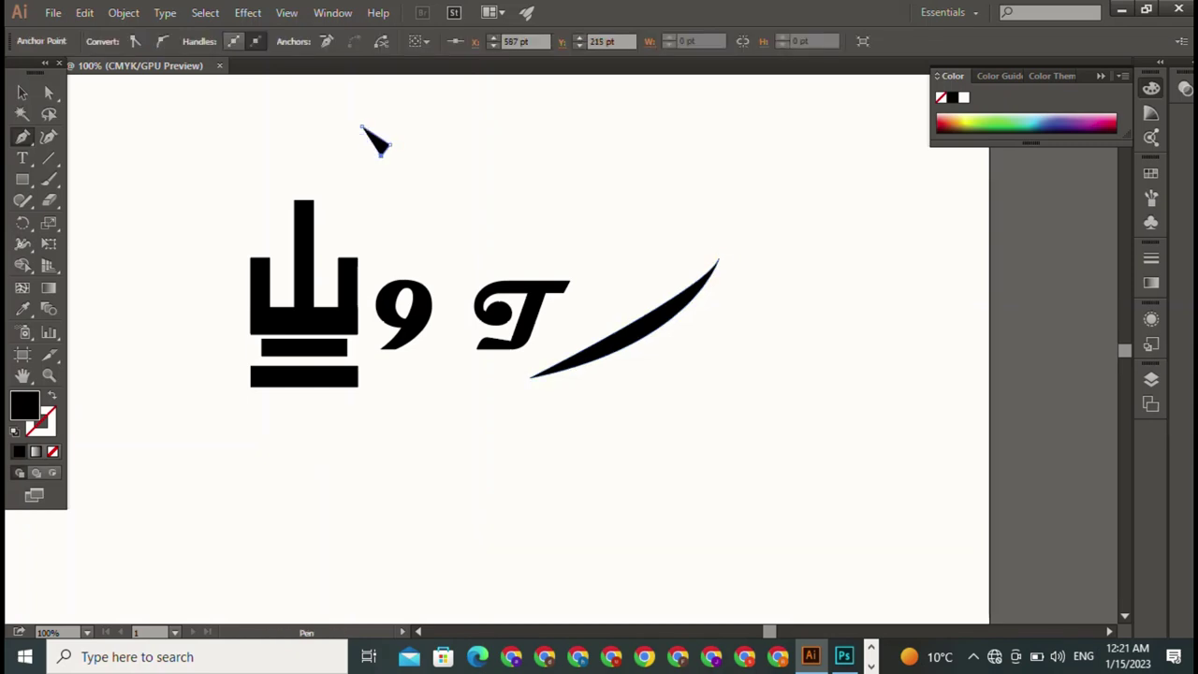
left_click(361, 125)
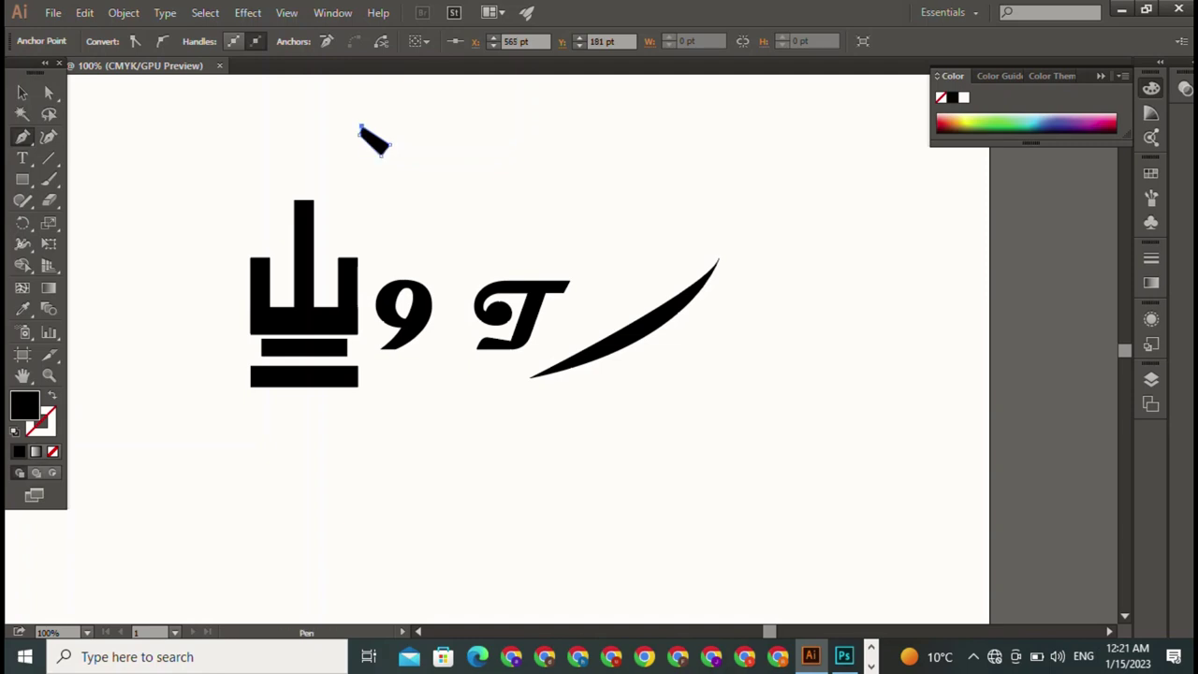
key("v")
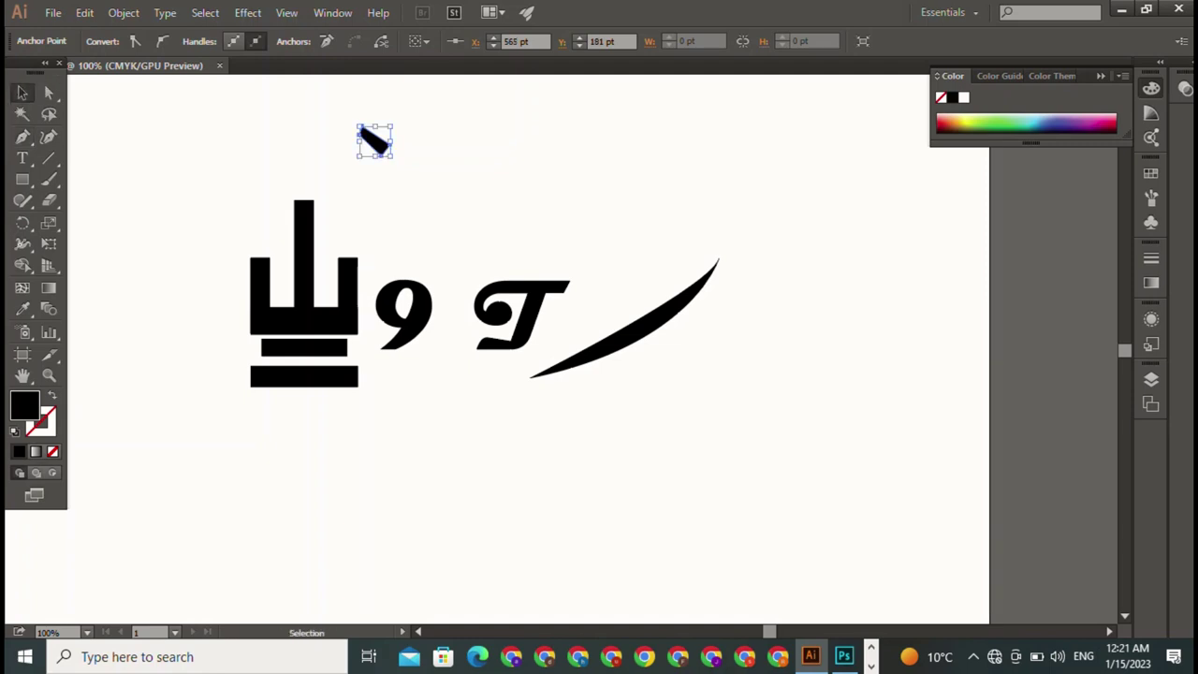
Duplicate the stroke beside itself and move both strokes above the swoosh to form ツ
left_click_drag(375, 140, 438, 140)
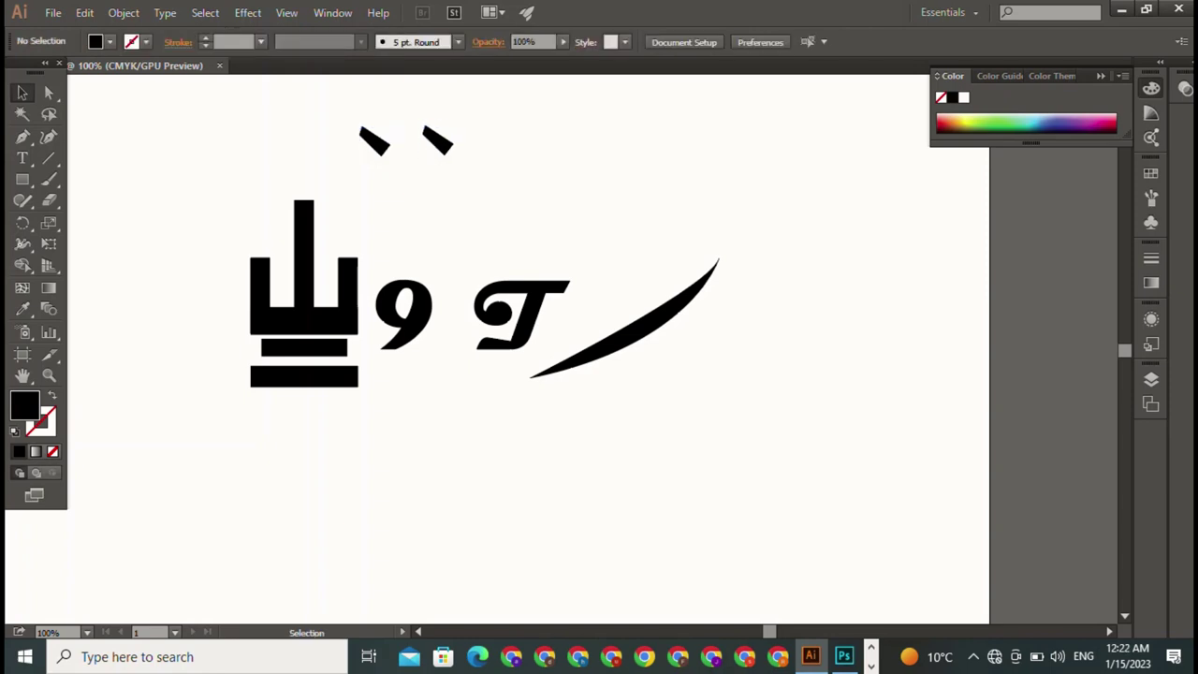
left_click_drag(317, 114, 463, 164)
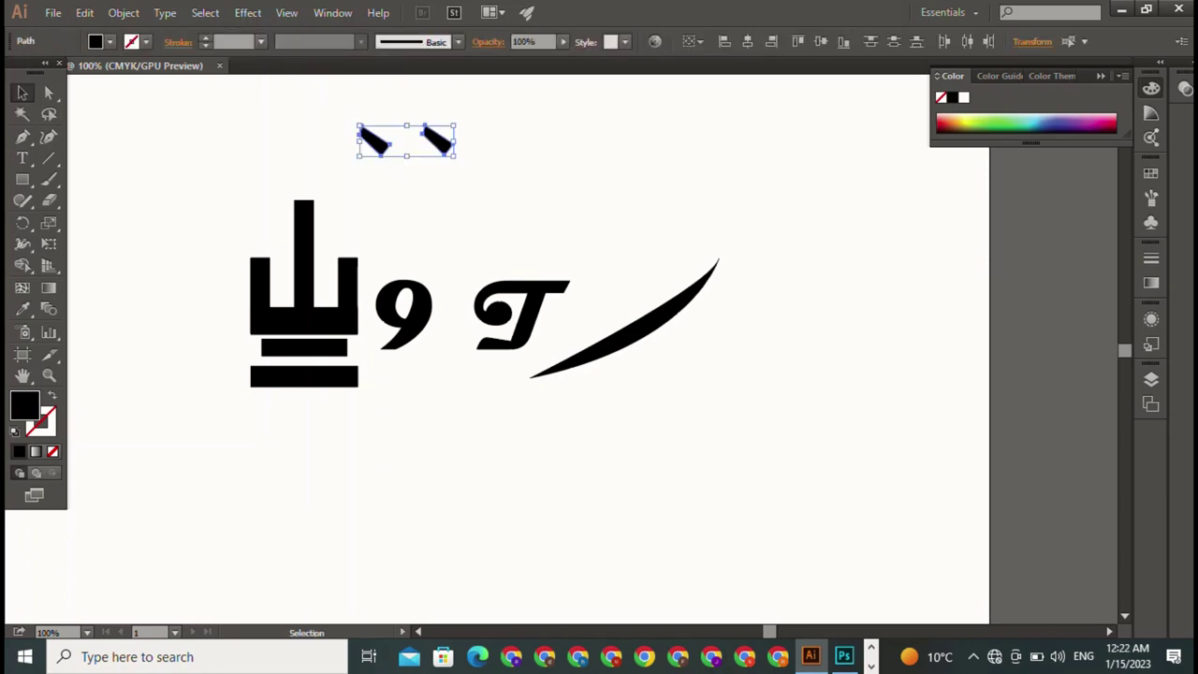
left_click(487, 187)
left_click_drag(438, 141, 409, 135)
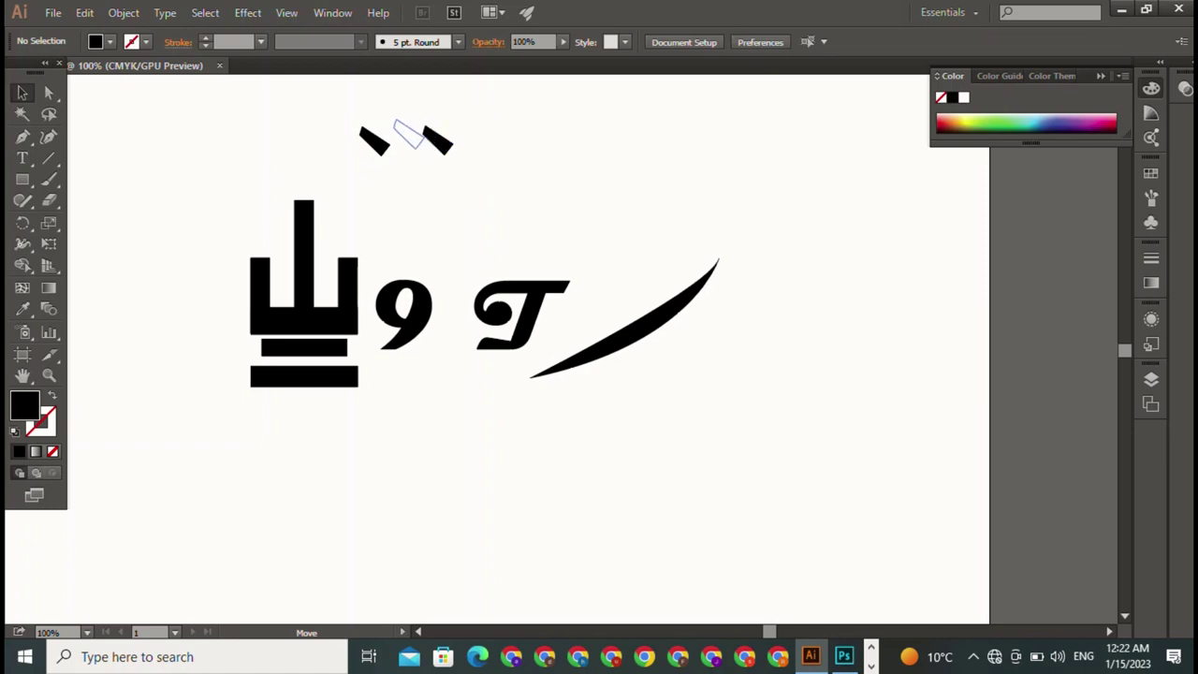
left_click_drag(336, 110, 473, 164)
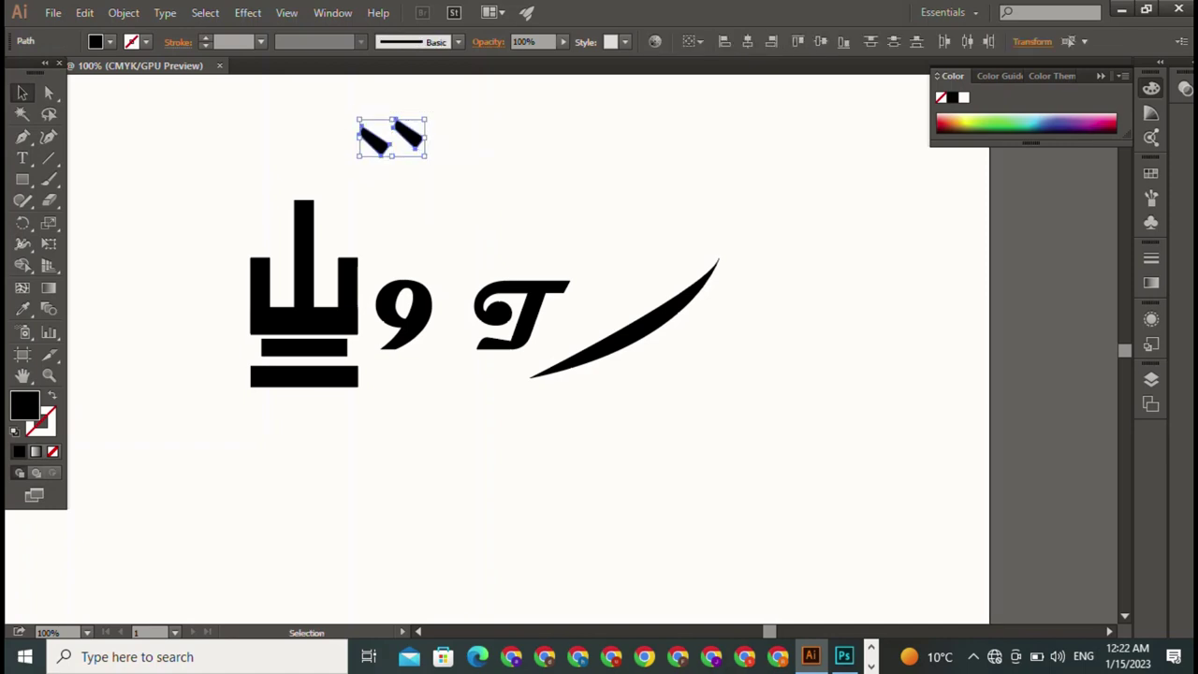
left_click_drag(394, 138, 615, 279)
left_click(655, 225)
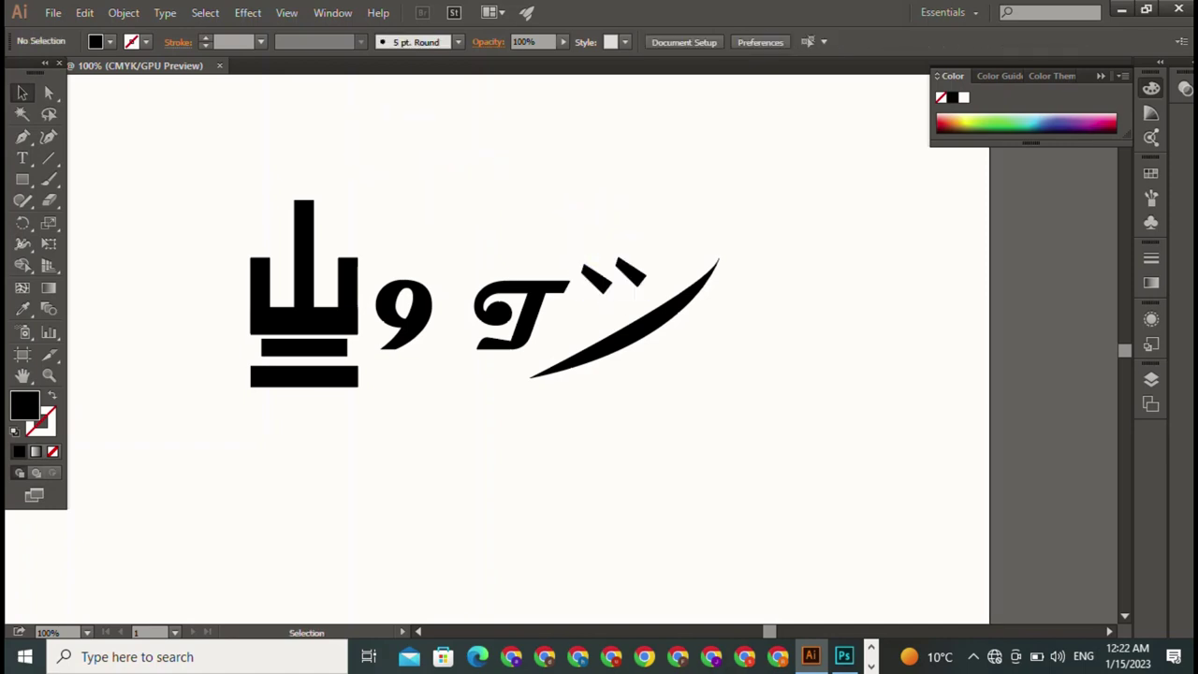
Type DARK in Magneto Bold, scale it up, and place it right of the swoosh
scroll(600, 337, "down", 1)
scroll(599, 337, "up", 1)
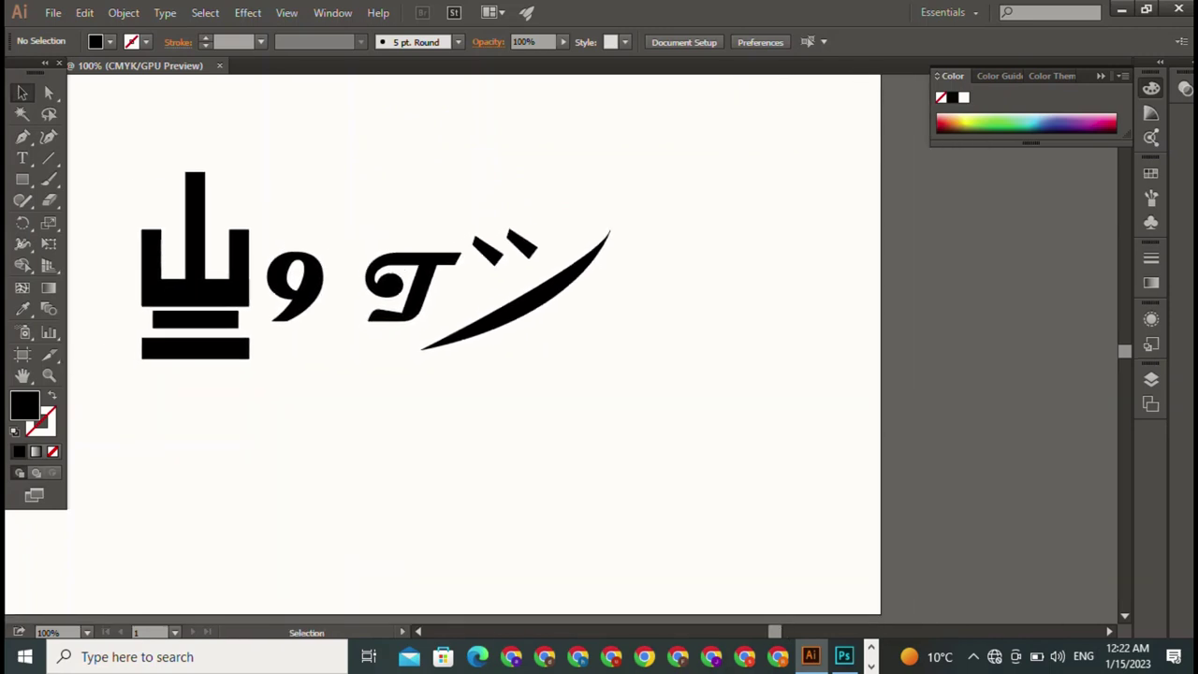
left_click(23, 159)
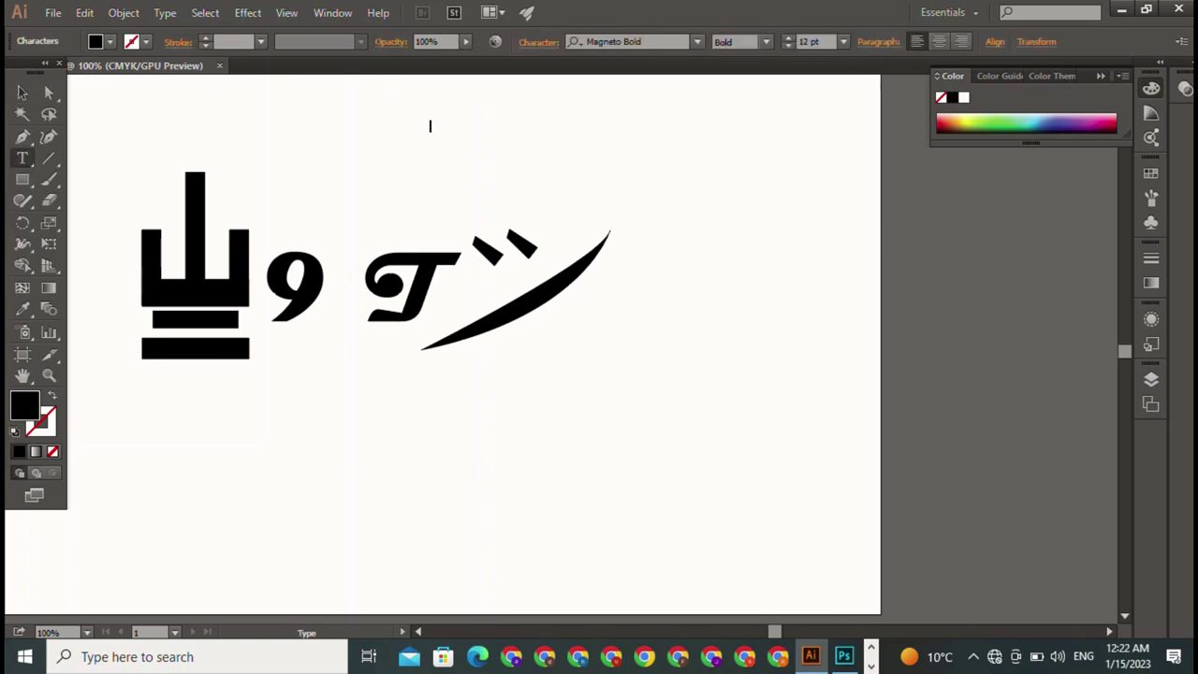
type("DAR")
type("K")
key("Escape")
key("shift")
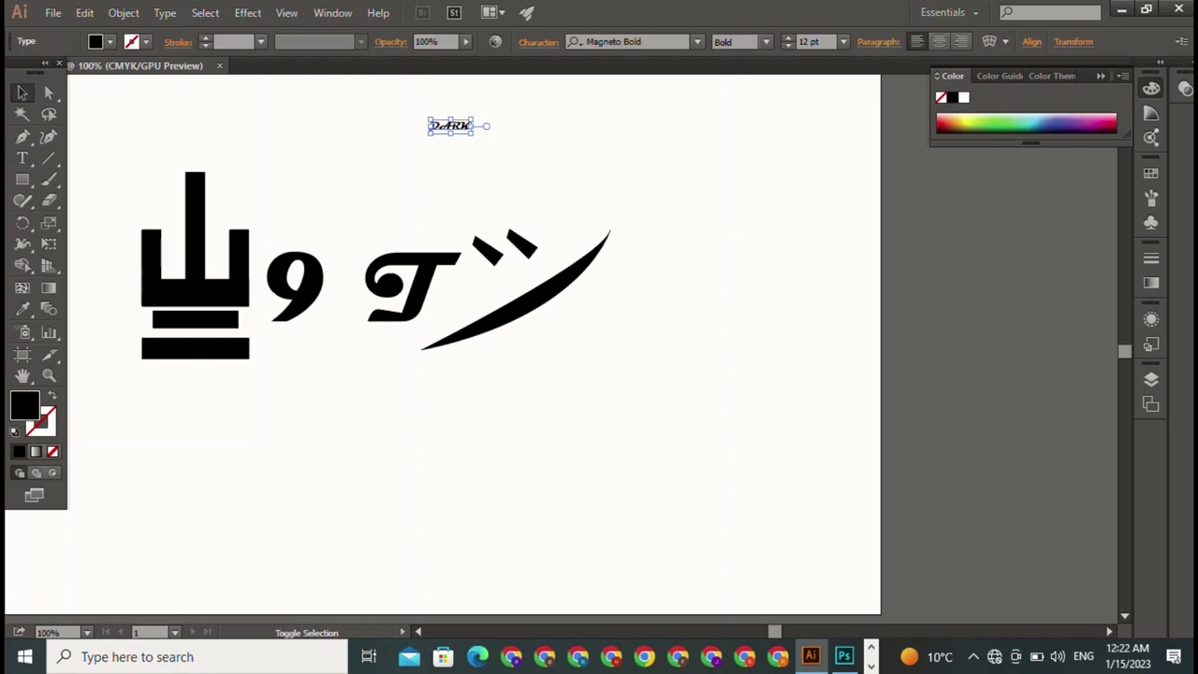
left_click_drag(473, 136, 672, 198)
mouse_move(430, 176)
left_mouse_down()
mouse_move(619, 336)
mouse_move(605, 317)
left_mouse_up()
key("ctrl+shift+a")
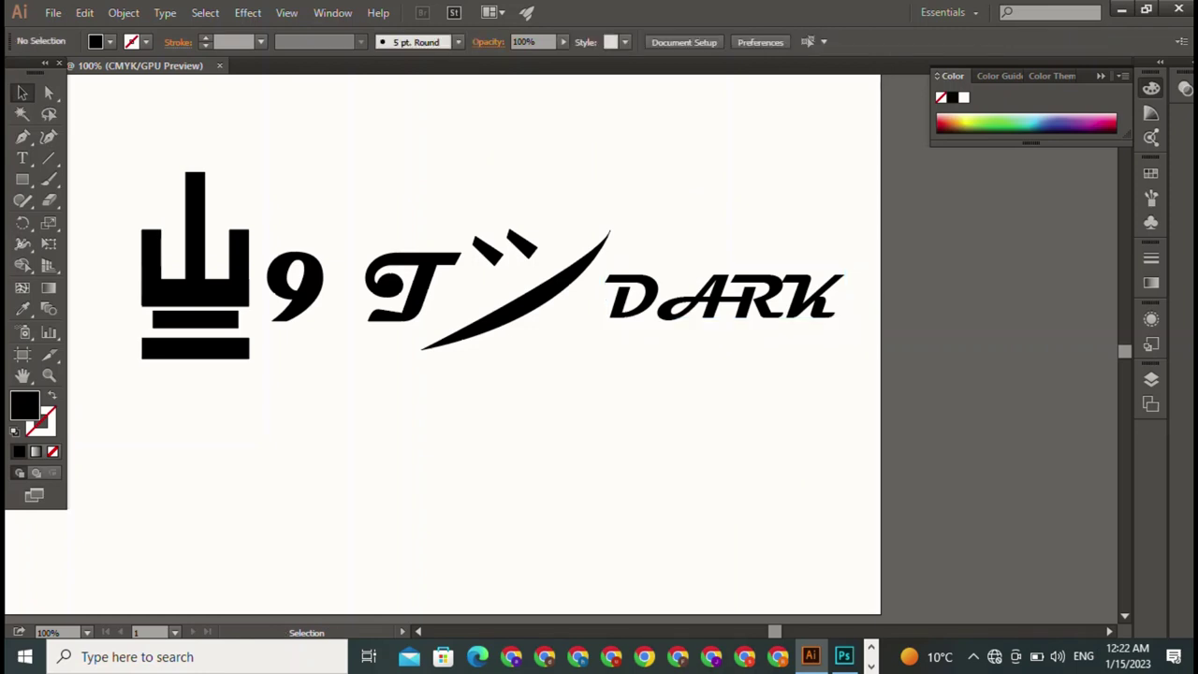
Copy the left bar mark to the right of DARK, then try aligning the whole row
left_click_drag(137, 160, 247, 374)
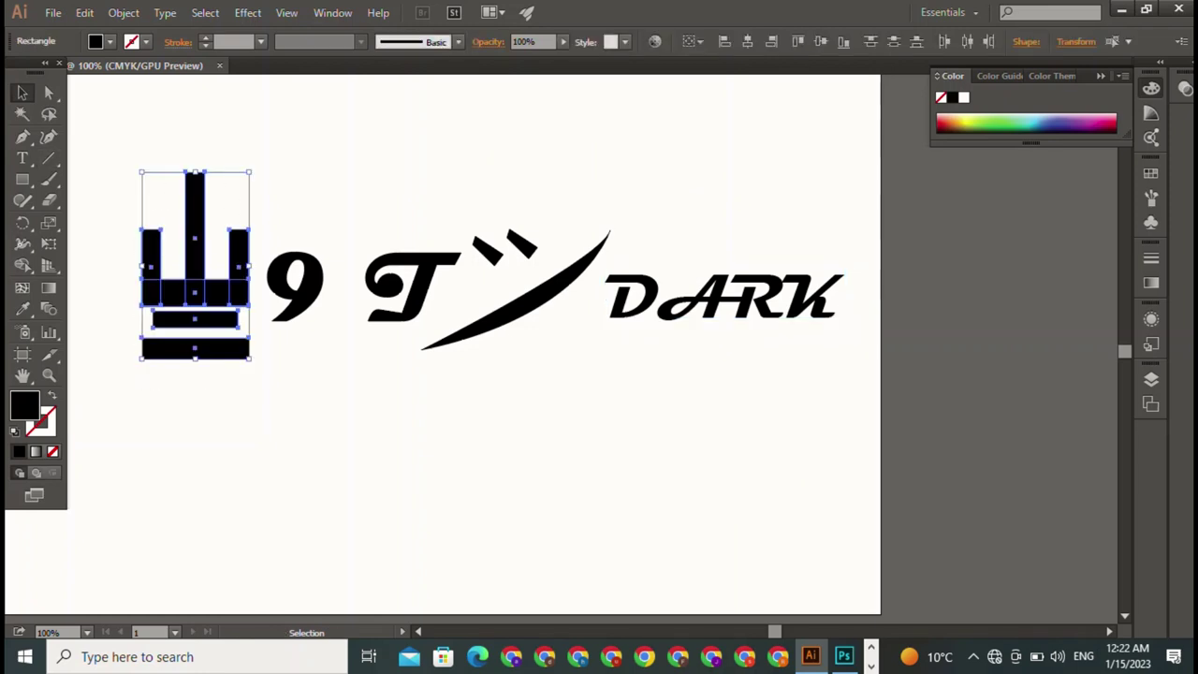
mouse_move(195, 290)
left_mouse_down("alt")
mouse_move(543, 482)
mouse_move(924, 274)
left_mouse_up("alt")
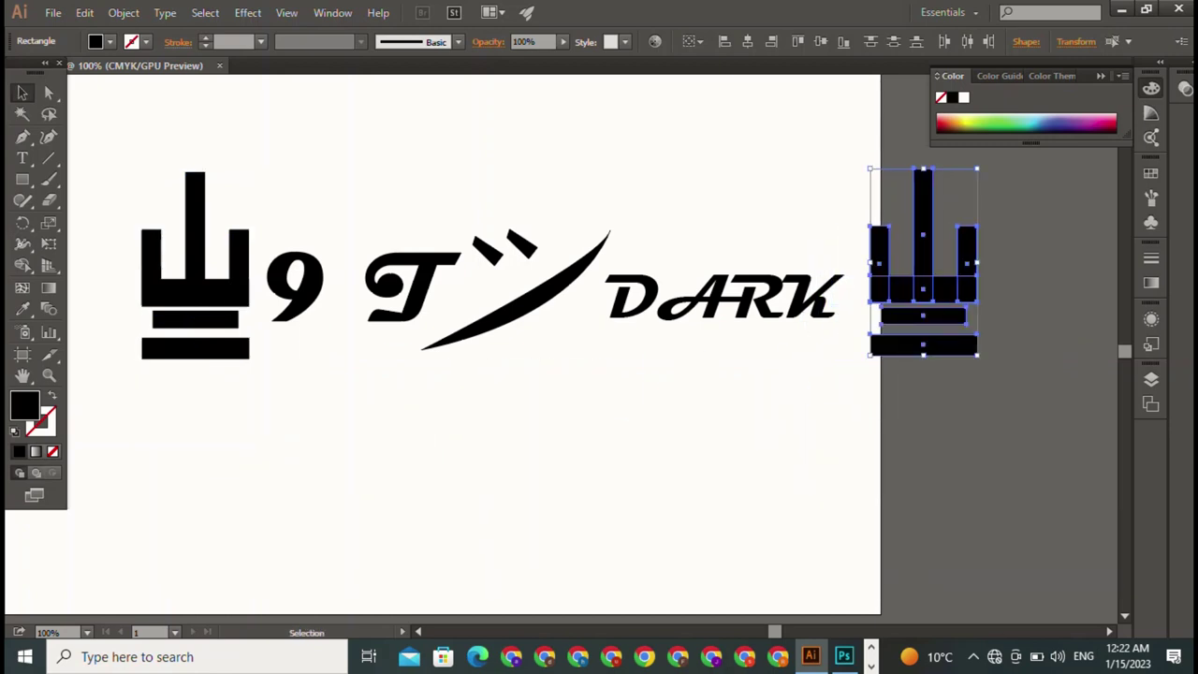
left_click_drag(139, 139, 882, 378)
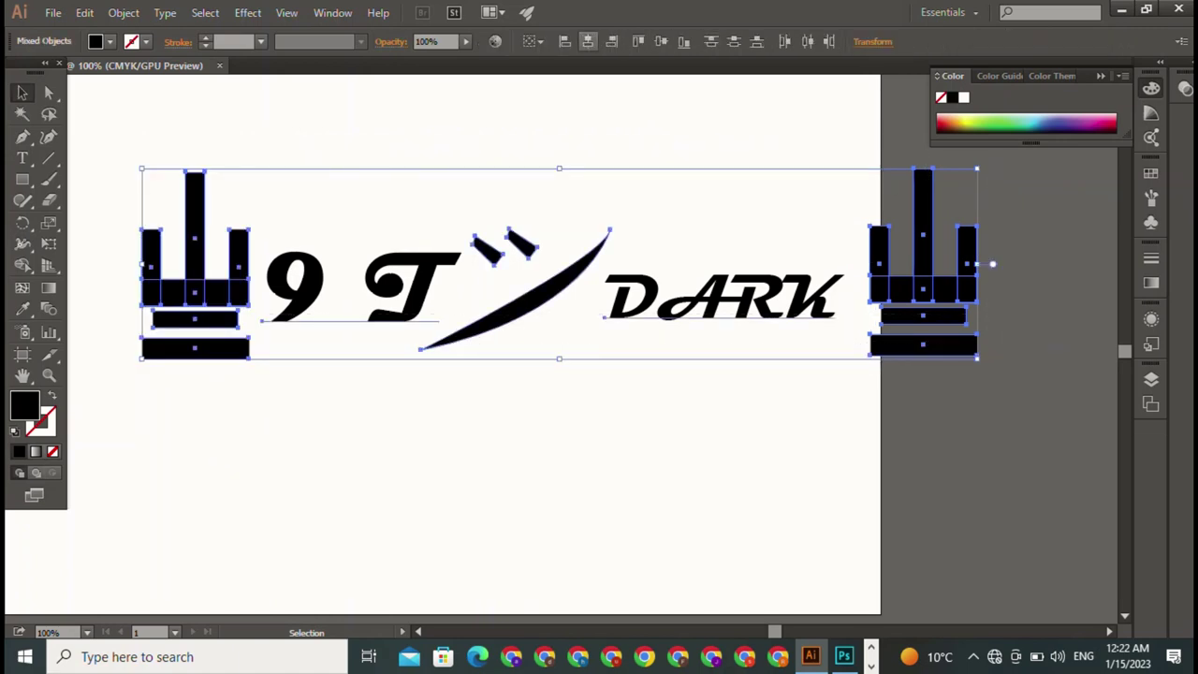
left_click(588, 41)
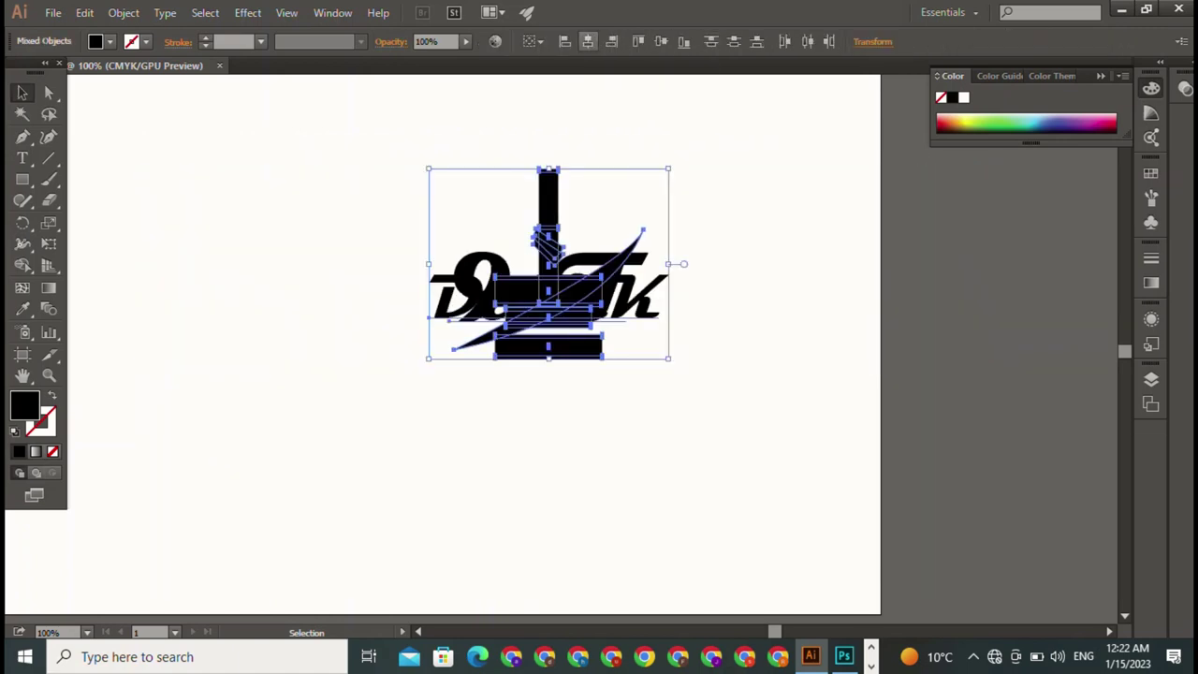
left_click(564, 42)
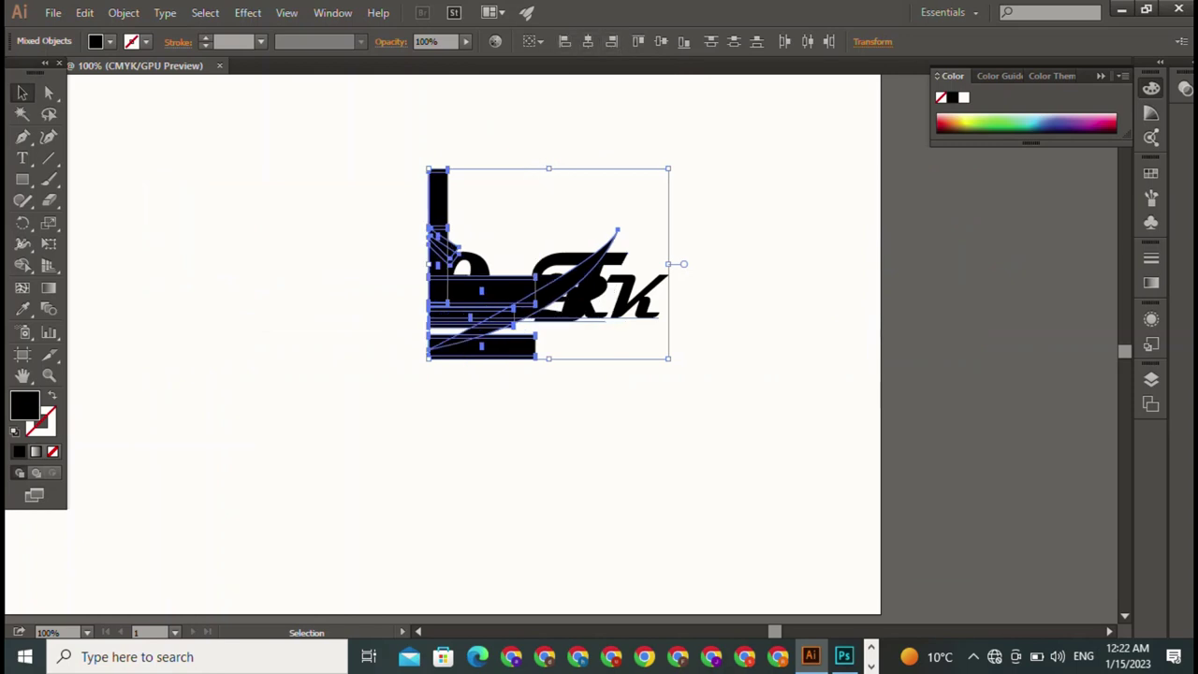
left_click(638, 41)
left_click(660, 41)
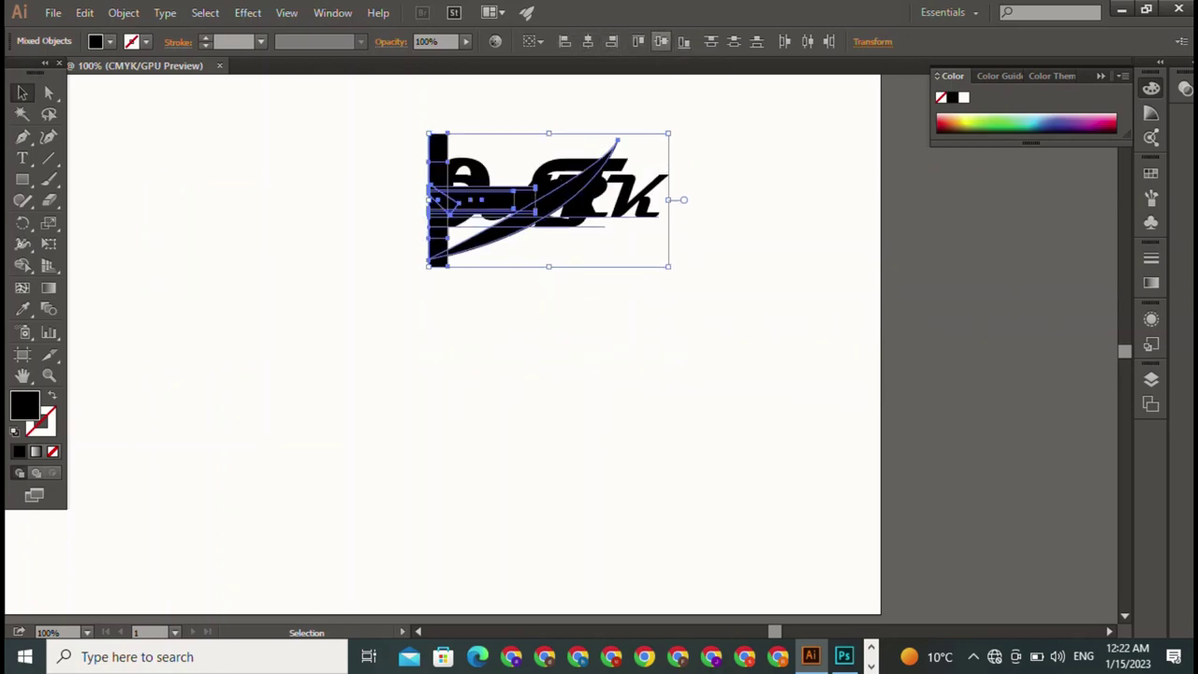
Try the distribute options, then undo back to the original logo layout
left_click(734, 41)
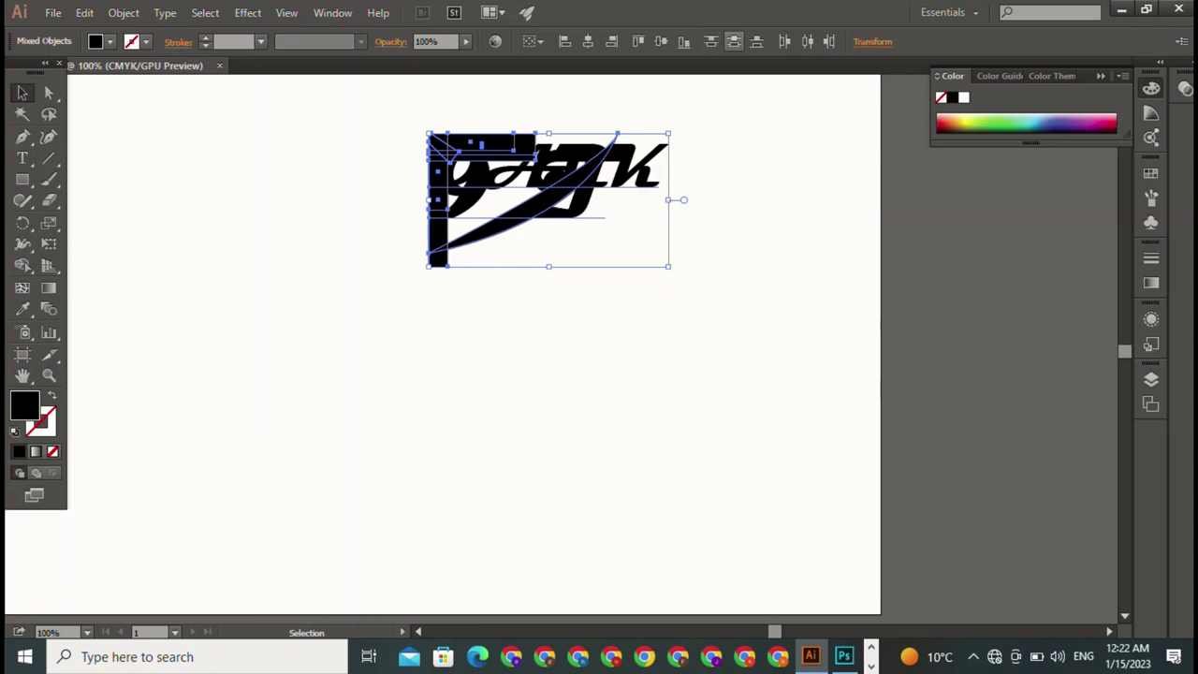
left_click(785, 42)
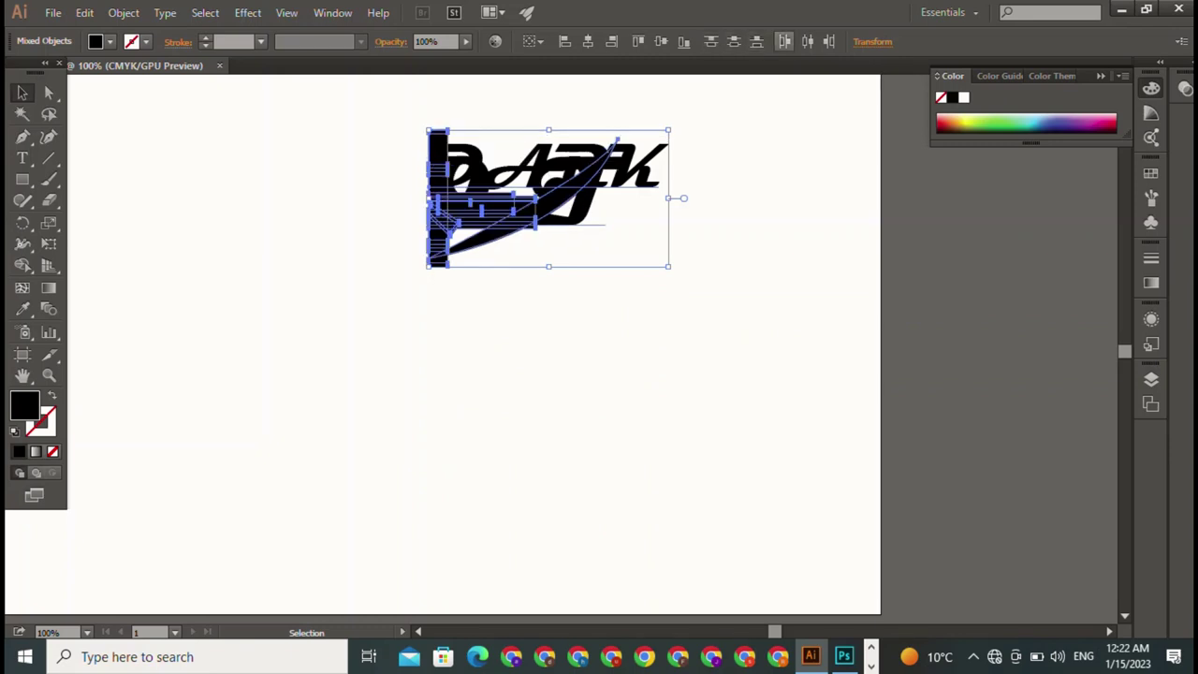
left_click(807, 42)
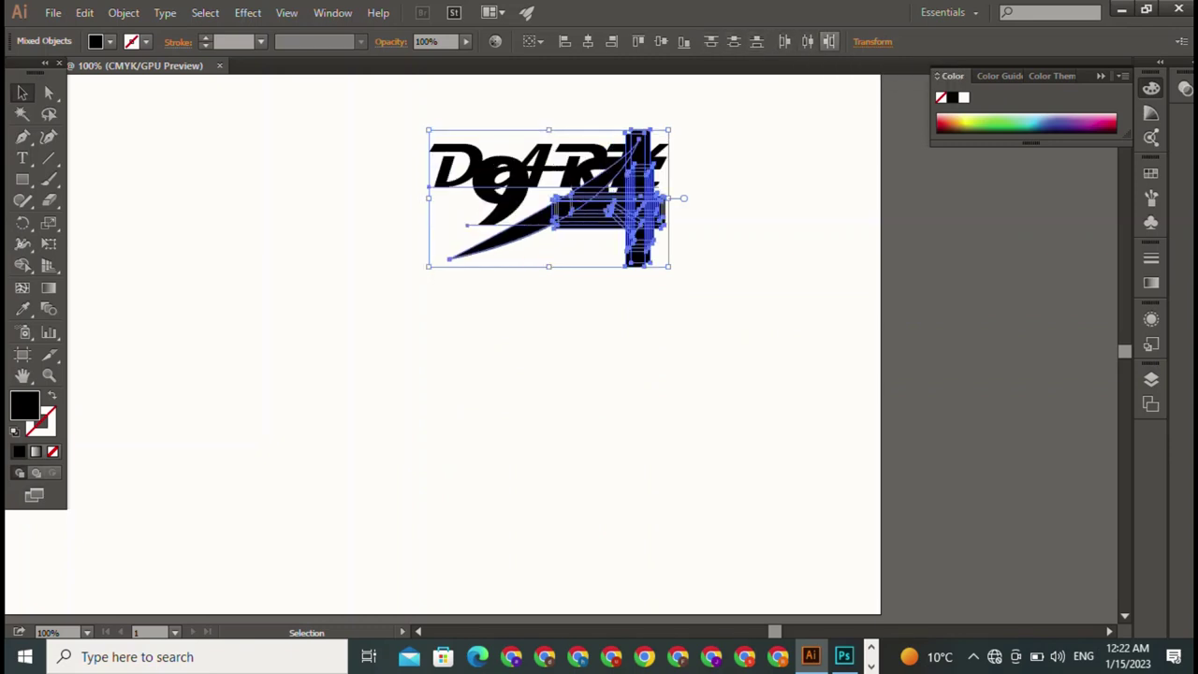
left_click(661, 42)
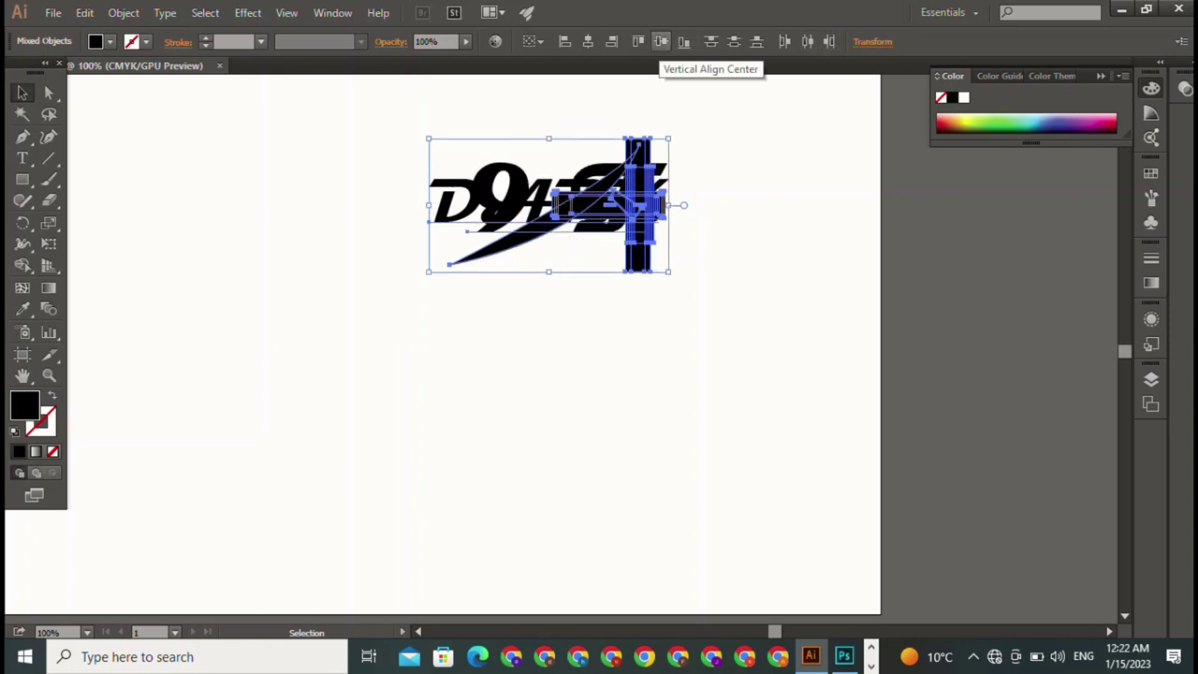
key("ctrl+z")
key("ctrl+z")
key("ctrl+z")
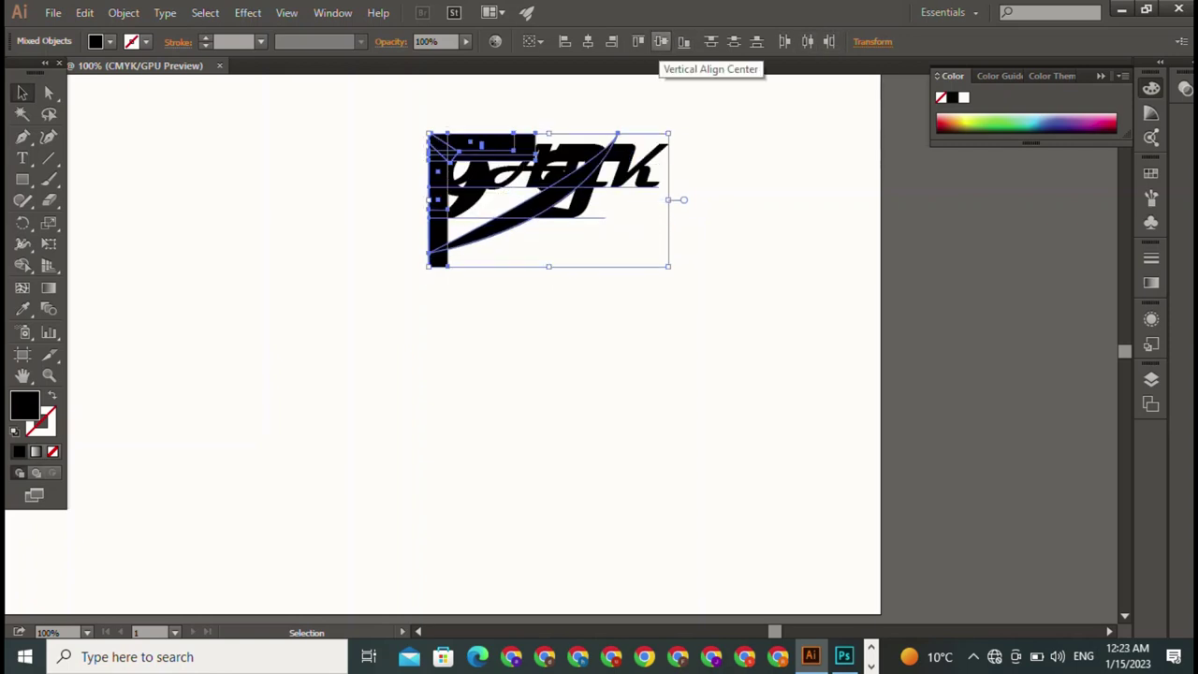
key("ctrl+z")
key("ctrl+z")
key("ctrl+z")
key("ctrl+z")
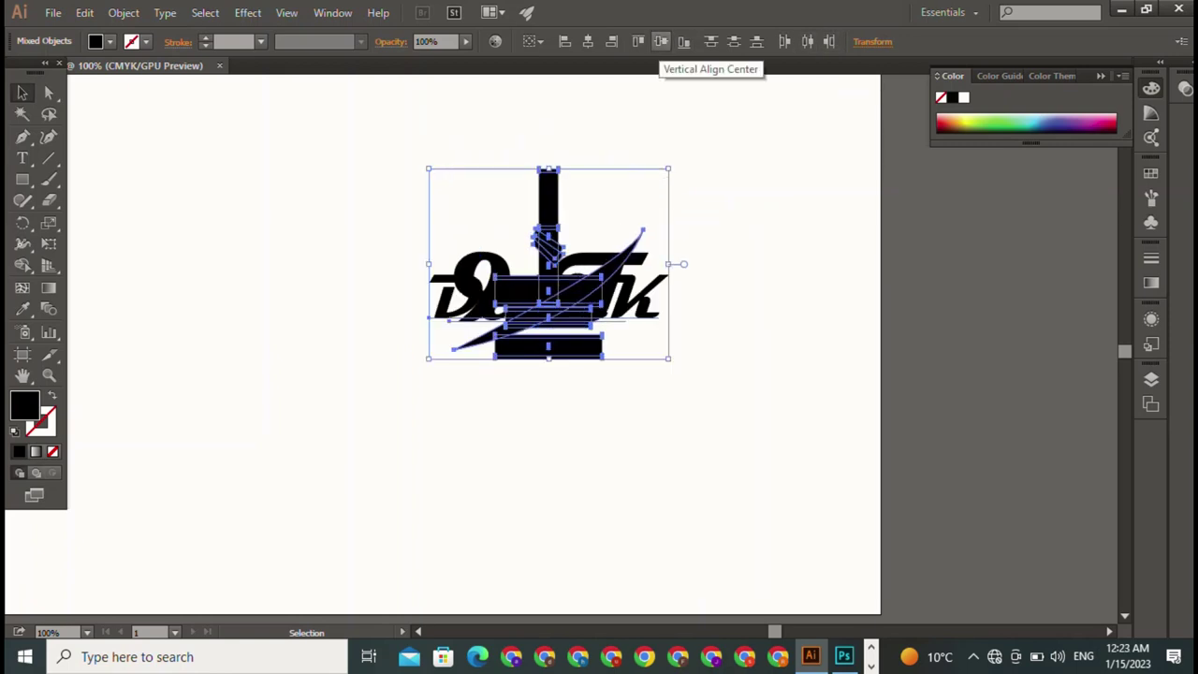
key("ctrl+z")
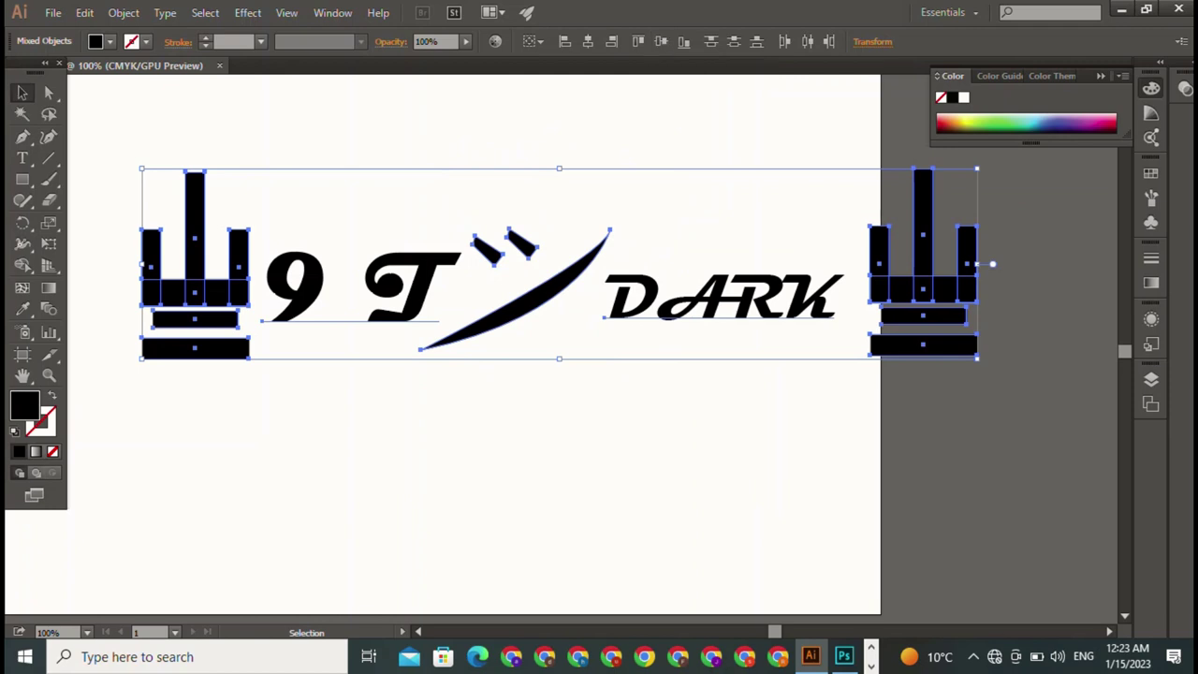
key("ctrl+shift+a")
Select the logo artwork and pan to bring the right bar mark into view
left_click_drag(127, 170, 1058, 393)
key("ctrl+shift+a")
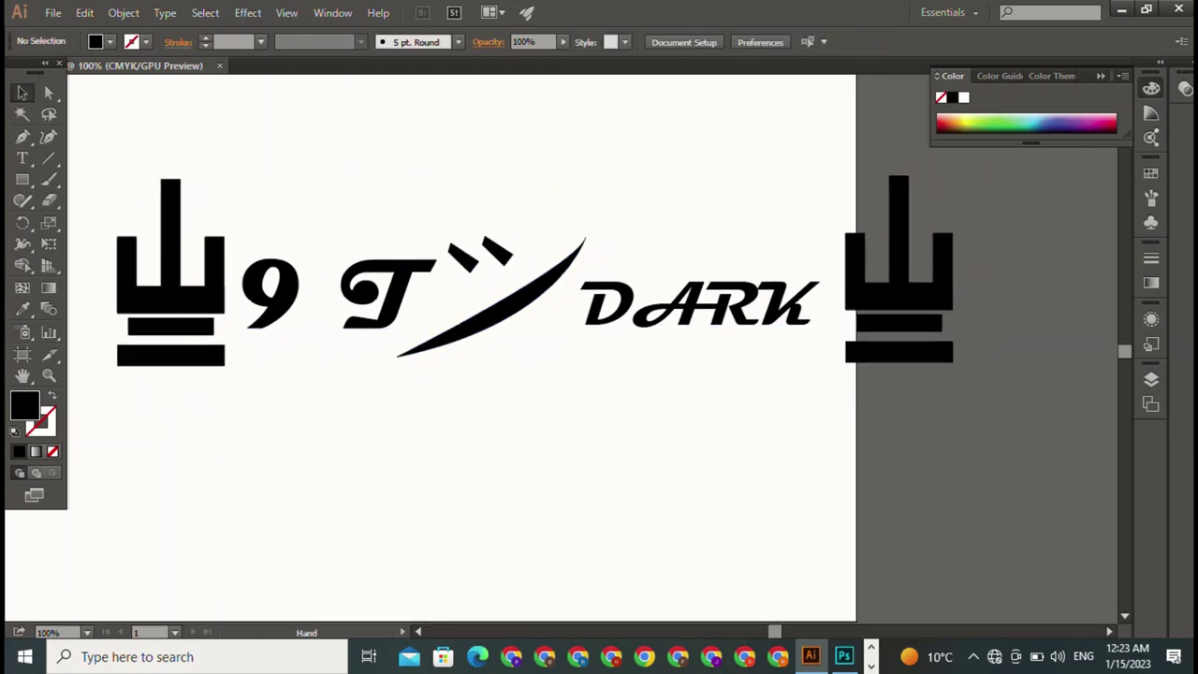
mouse_move(562, 375)
left_mouse_down()
mouse_move(692, 426)
mouse_move(650, 374)
left_mouse_up()
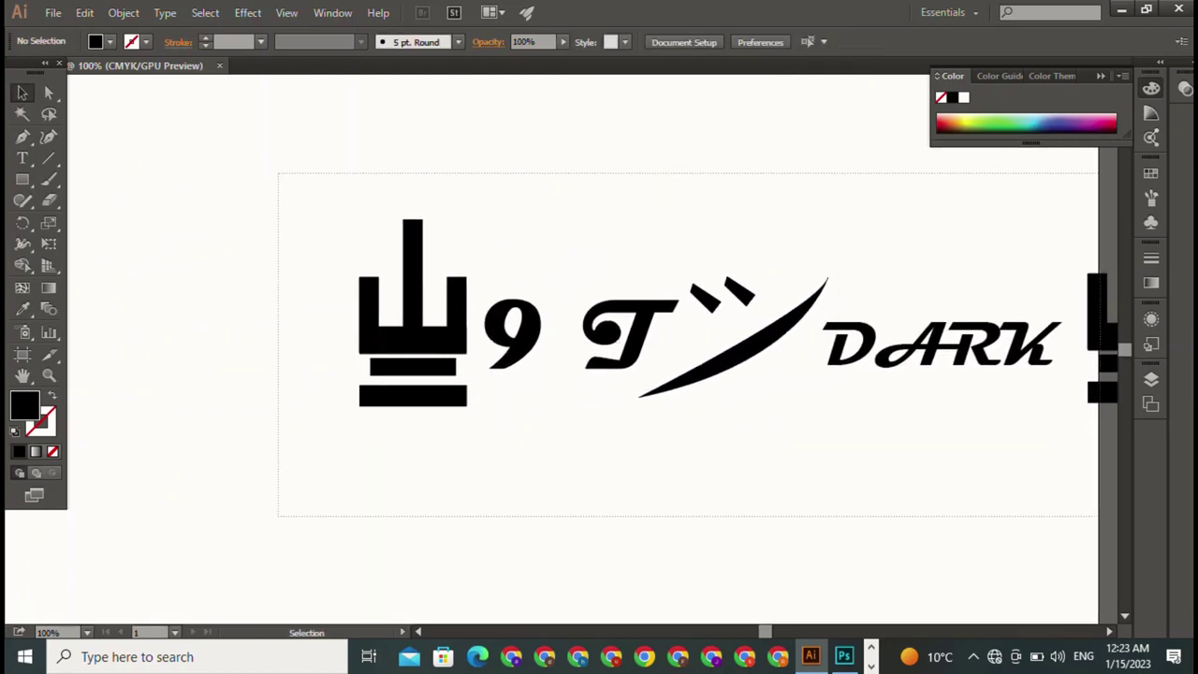
key("ctrl+a")
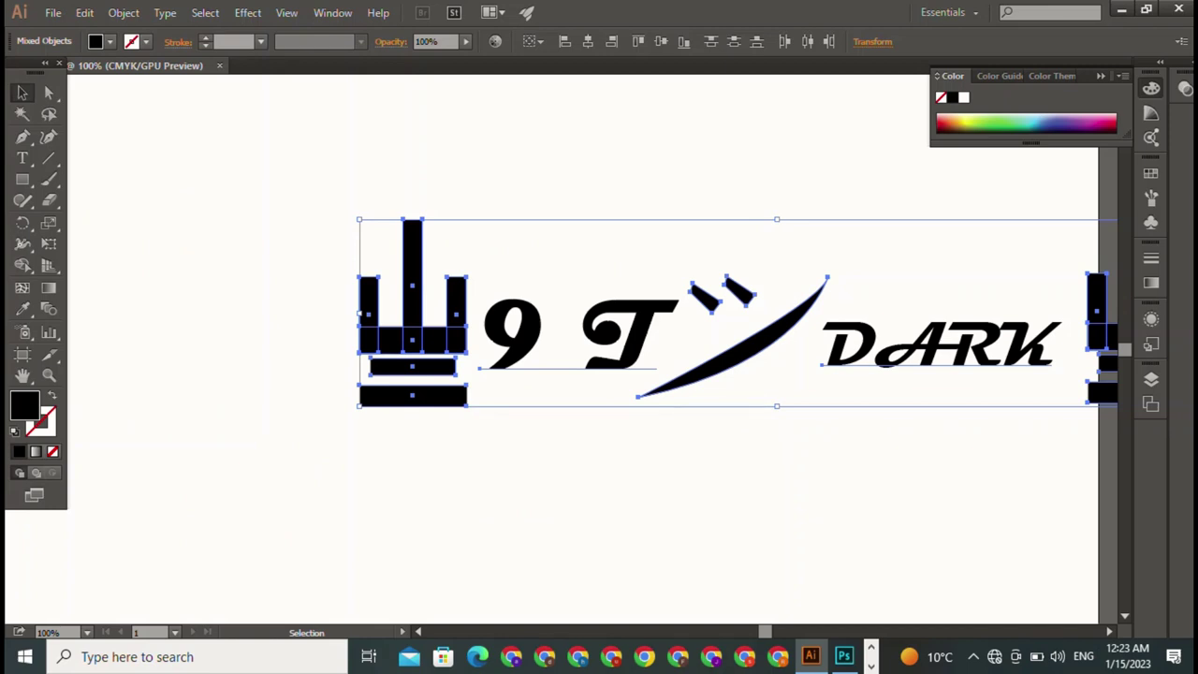
key("ctrl+shift+a")
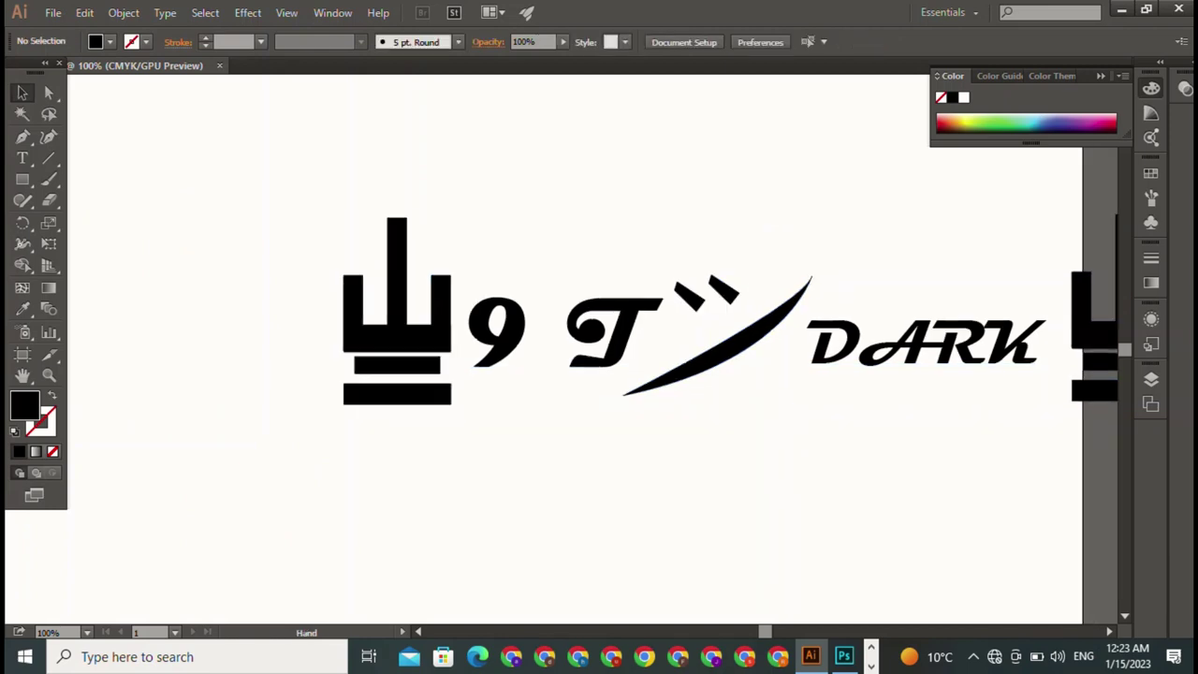
left_click_drag(562, 375, 381, 398)
key("p")
key("v")
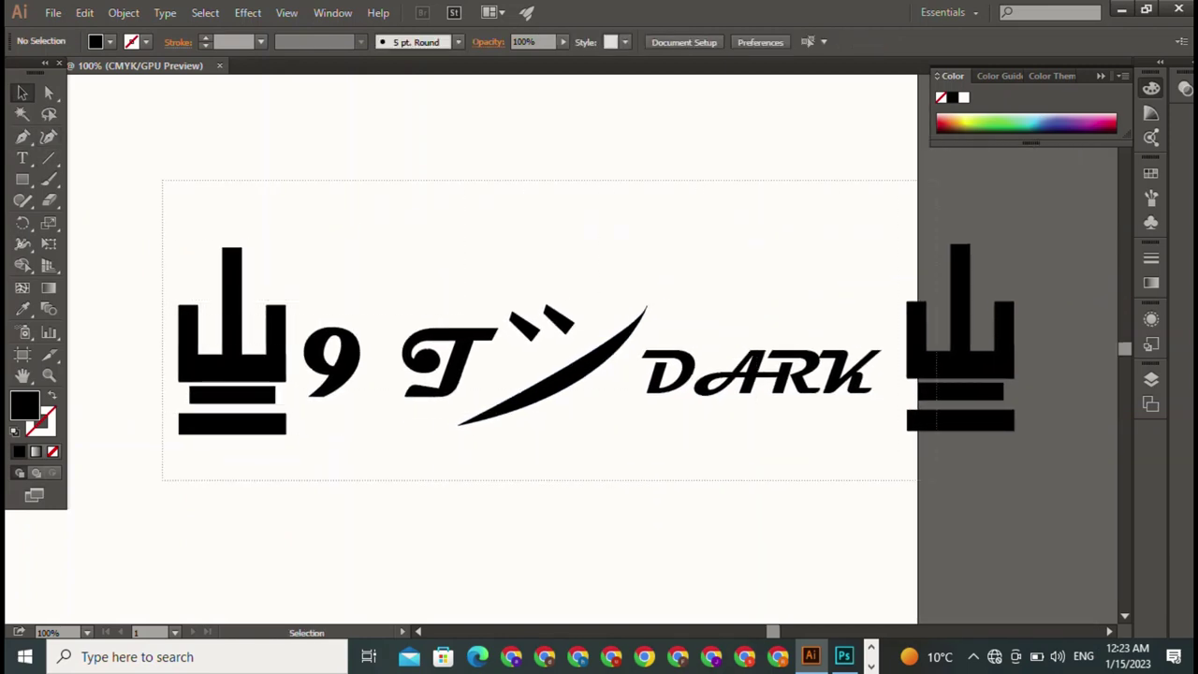
Scale the whole logo to about 20% and centre it on the artboard, nudged slightly up
left_click_drag(161, 181, 913, 497)
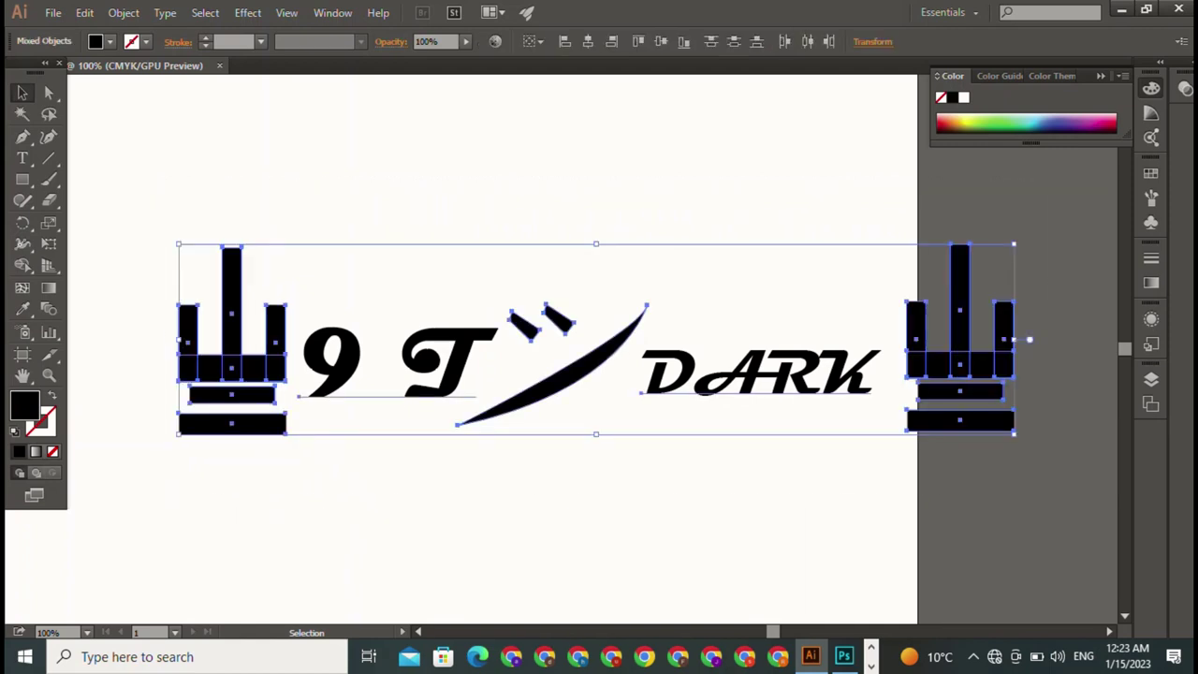
left_click_drag(1030, 339, 358, 415)
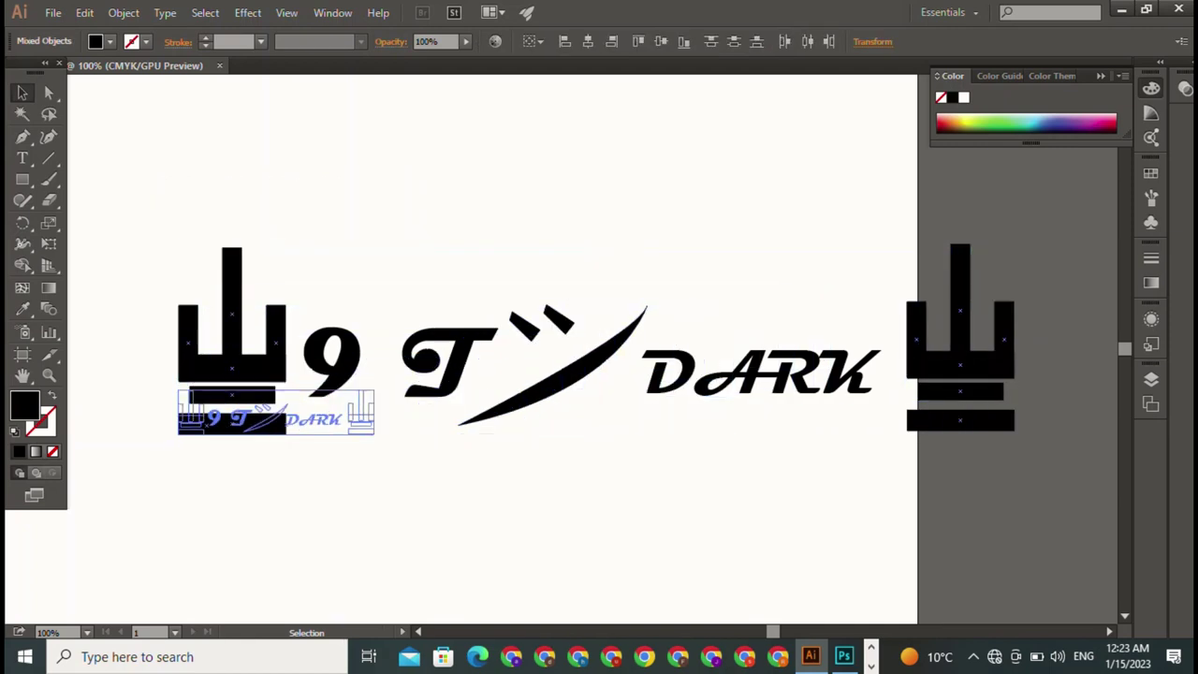
key("ctrl+0")
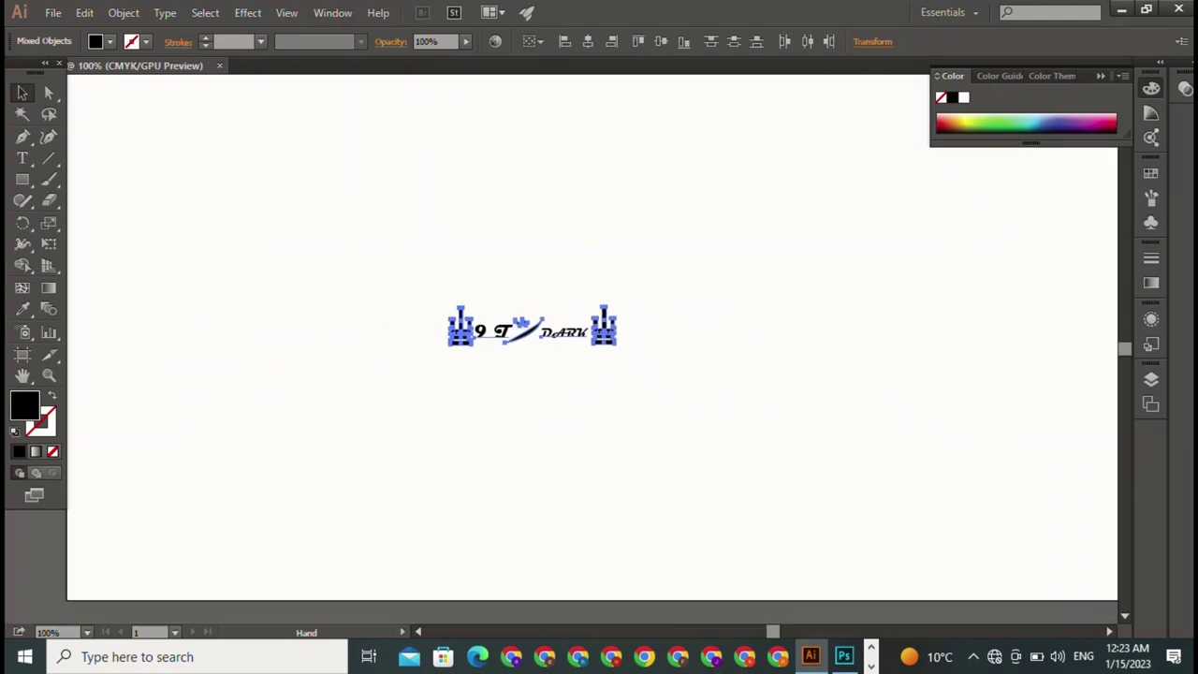
left_click_drag(636, 249, 788, 394)
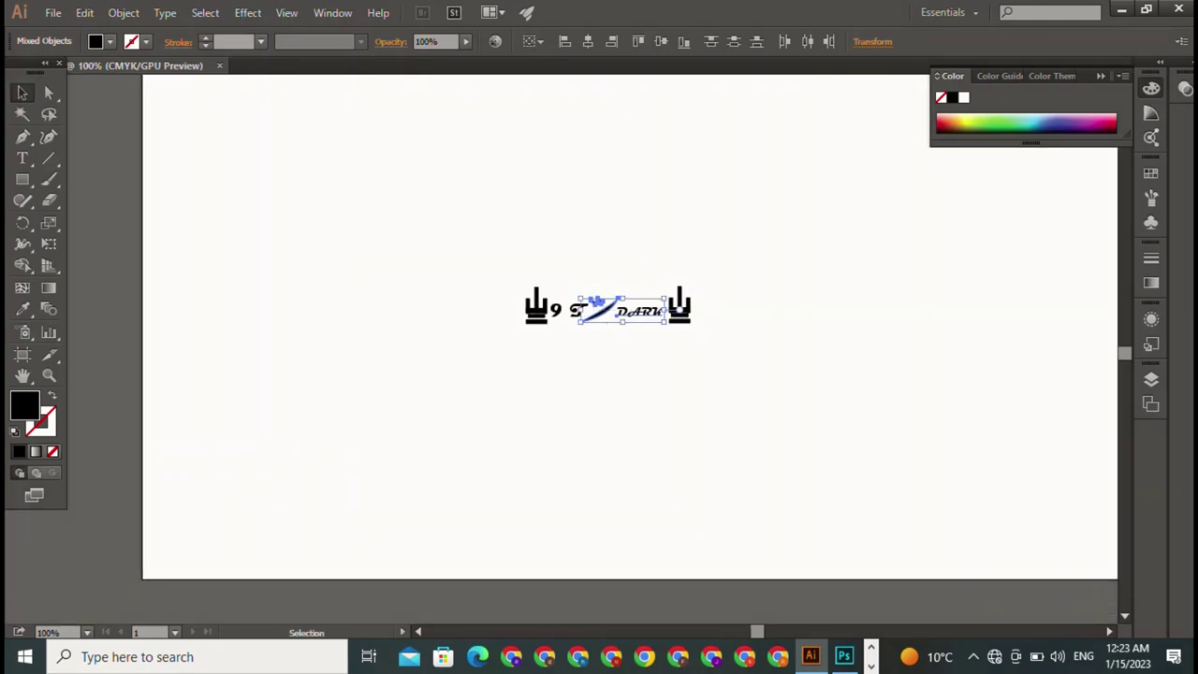
mouse_move(608, 309)
left_mouse_down()
mouse_move(731, 171)
mouse_move(541, 434)
left_mouse_up()
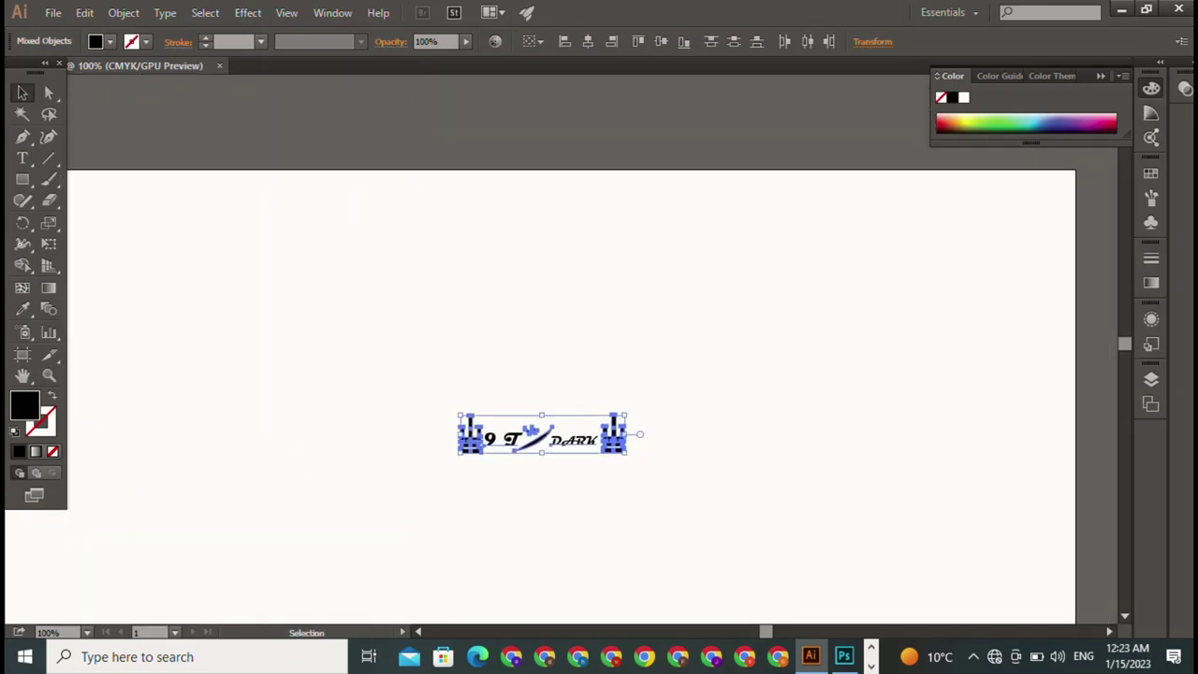
key("shift+Up")
key("shift+Up")
key("shift+Up")
key("ctrl+shift+a")
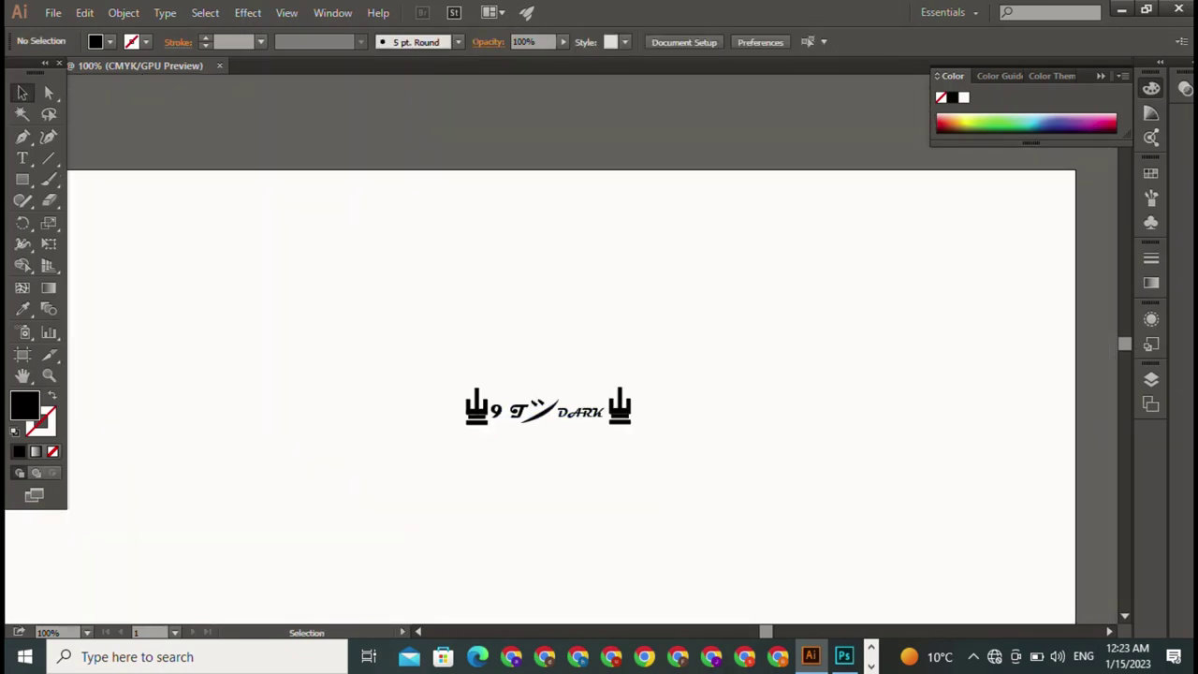